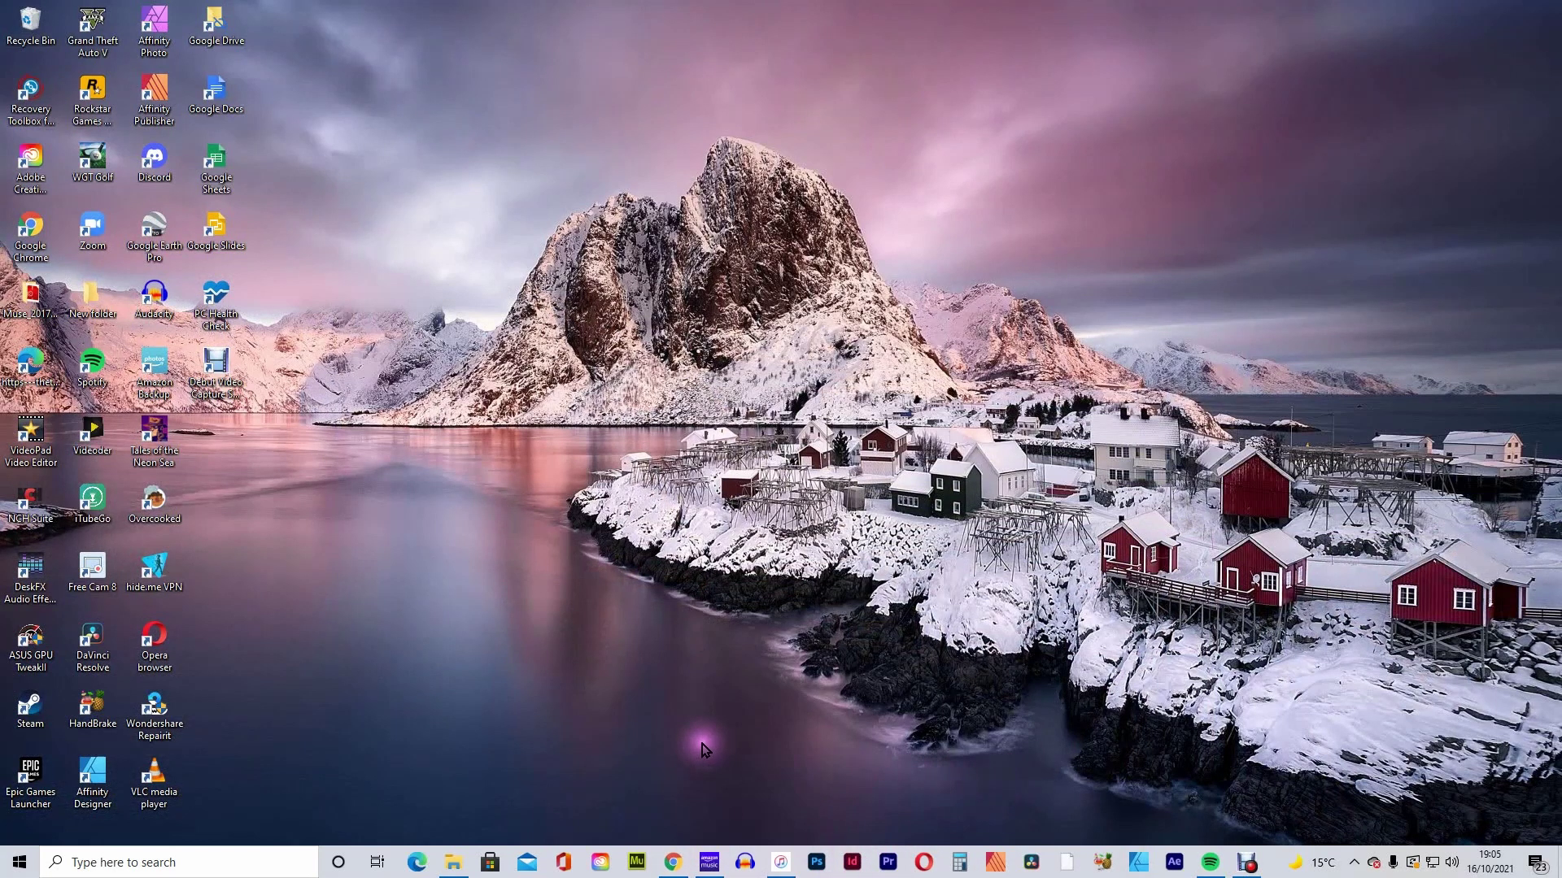
Open Rush's A Farewell To Kings album in Amazon Music and launch Audacity beside it
click(709, 862)
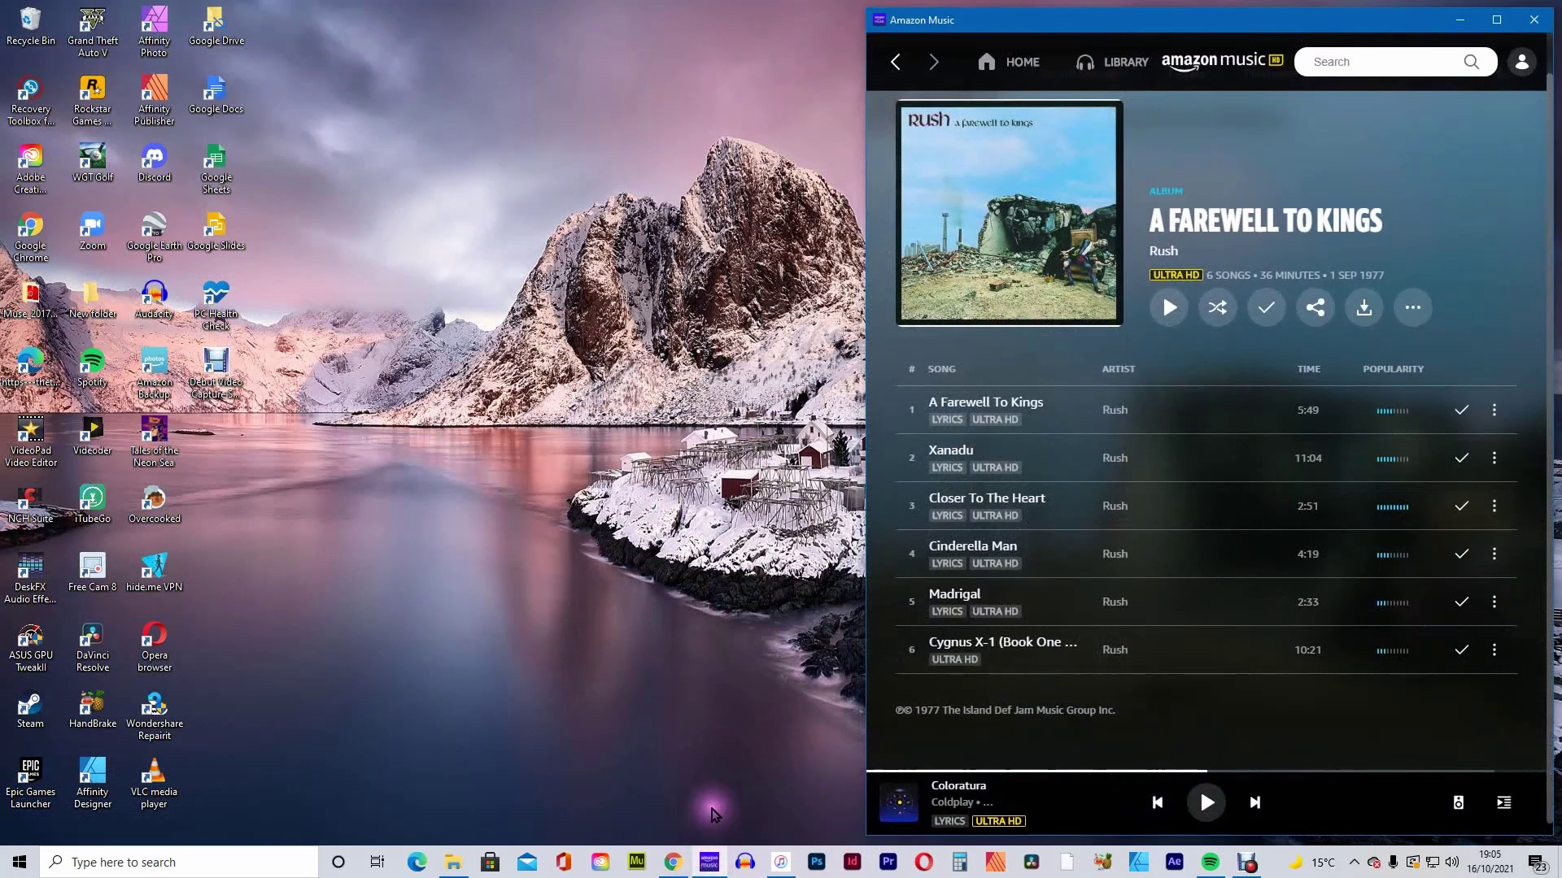
click(746, 863)
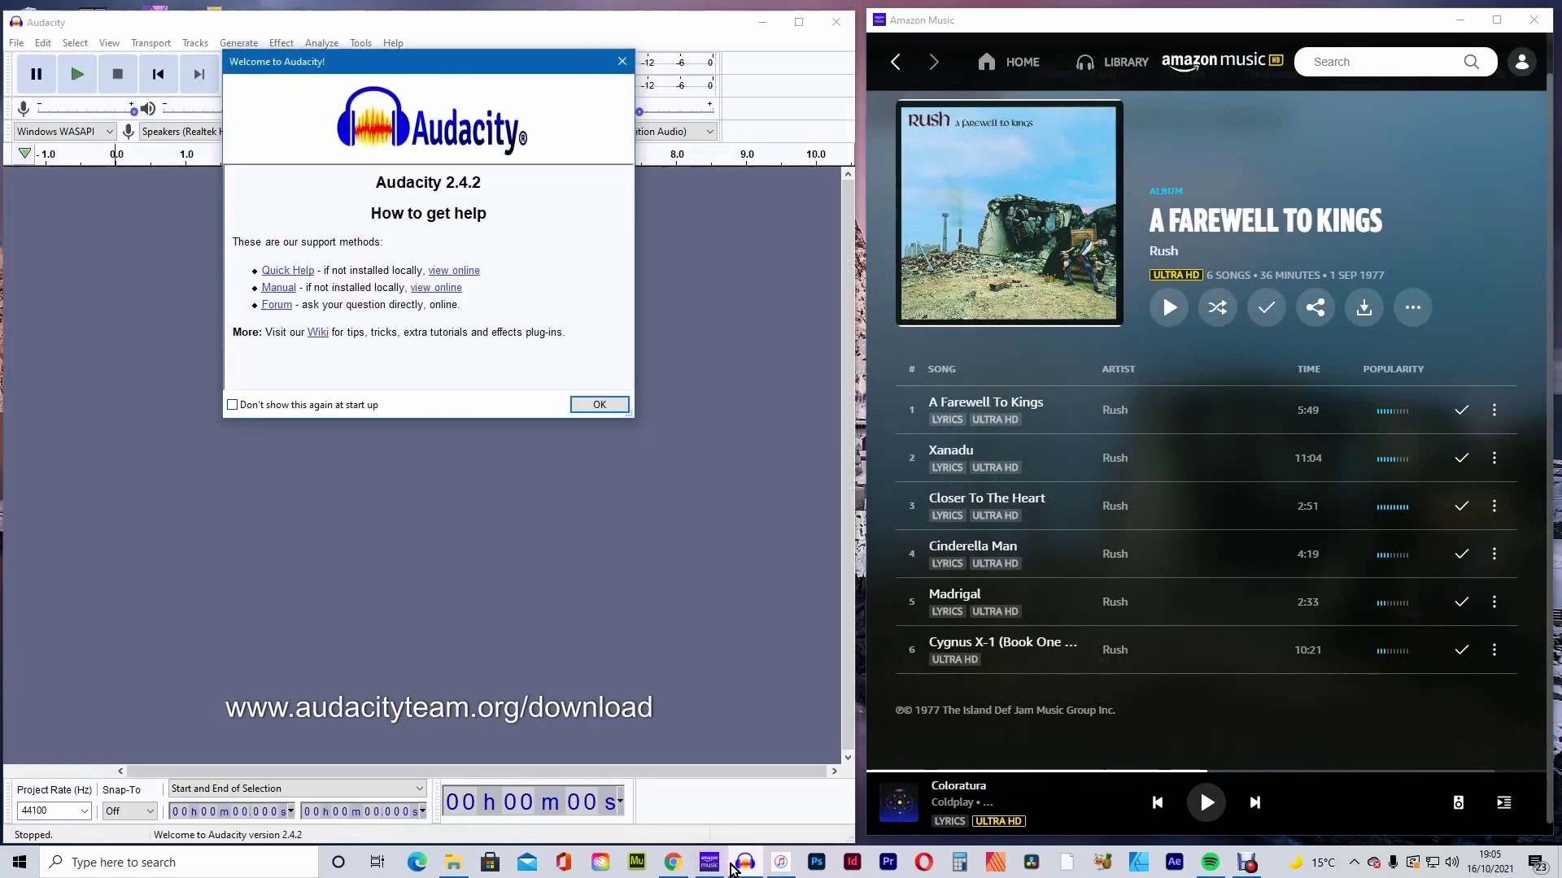
Dismiss the Welcome to Audacity dialog to reach an empty project
click(608, 406)
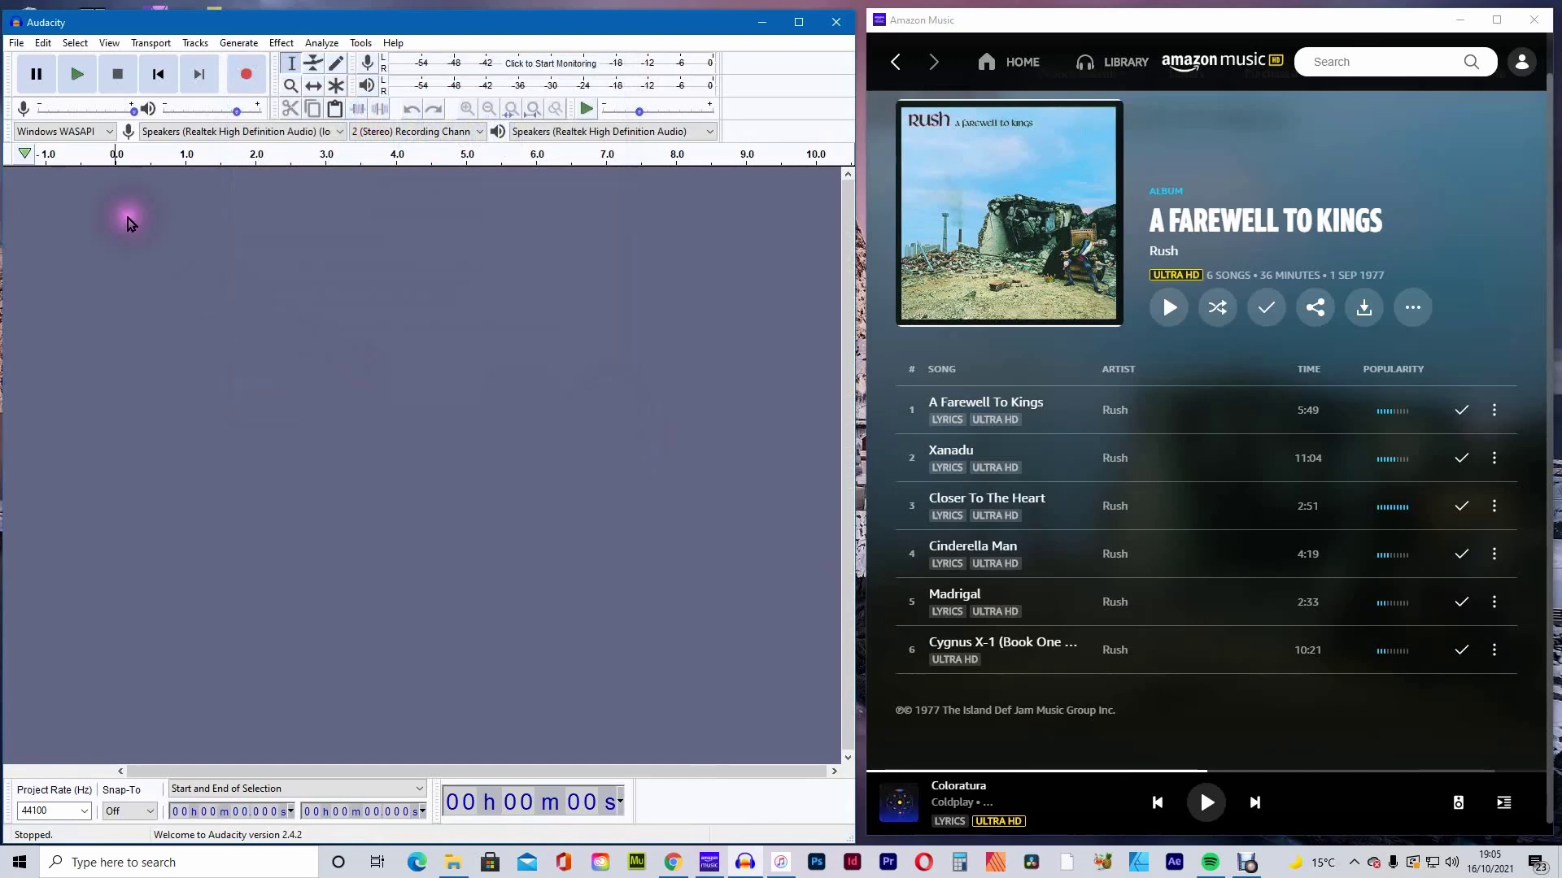
Set Audacity's recording device to Speakers (Realtek High Definition Audio) loopback in Preferences
click(42, 44)
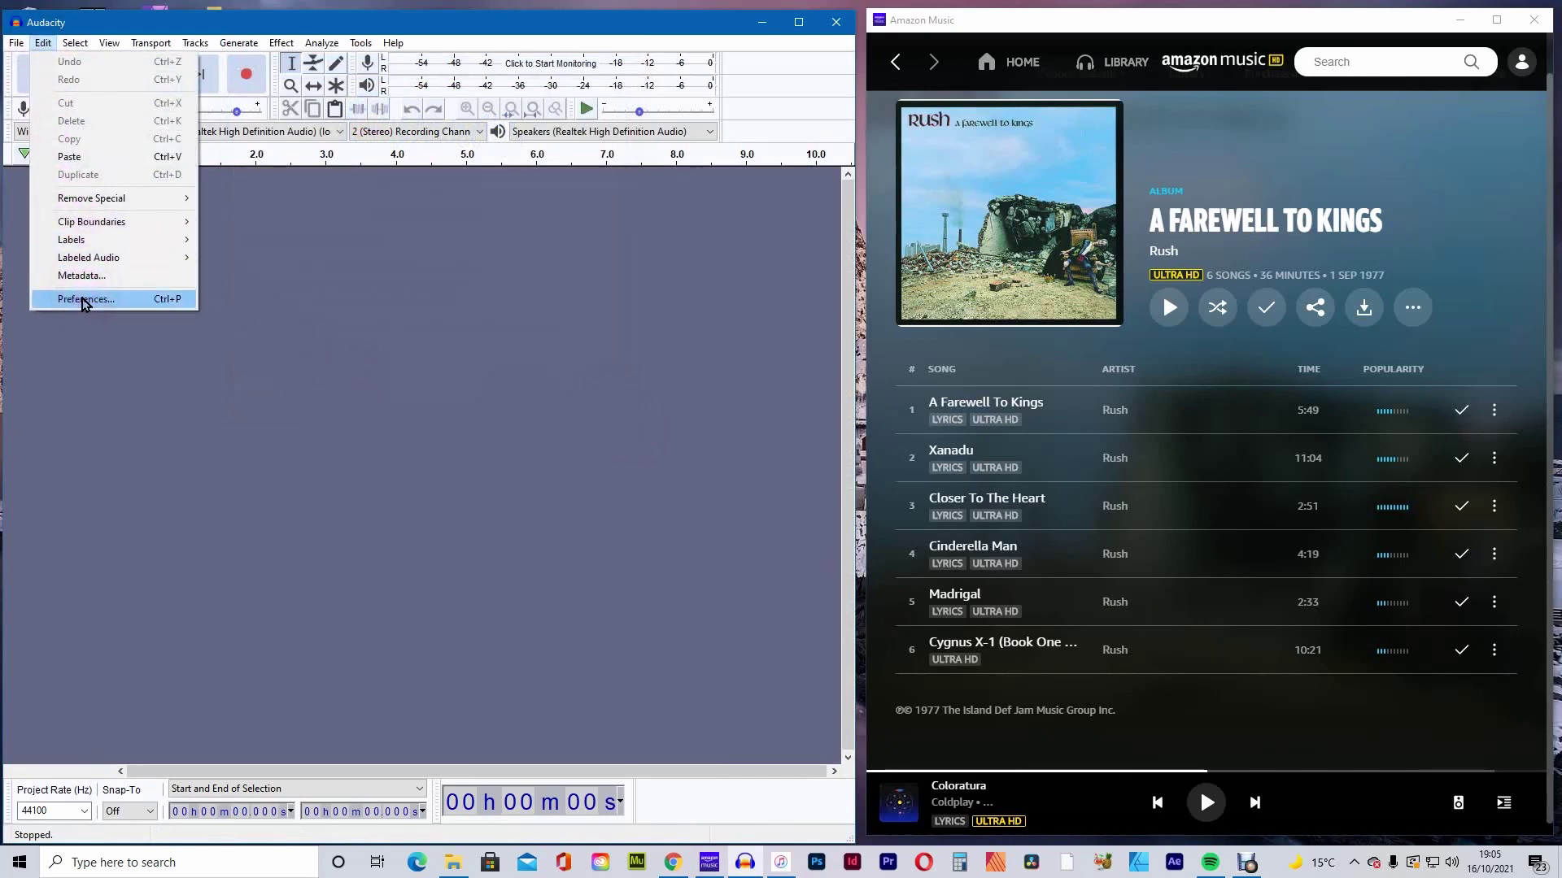
click(83, 300)
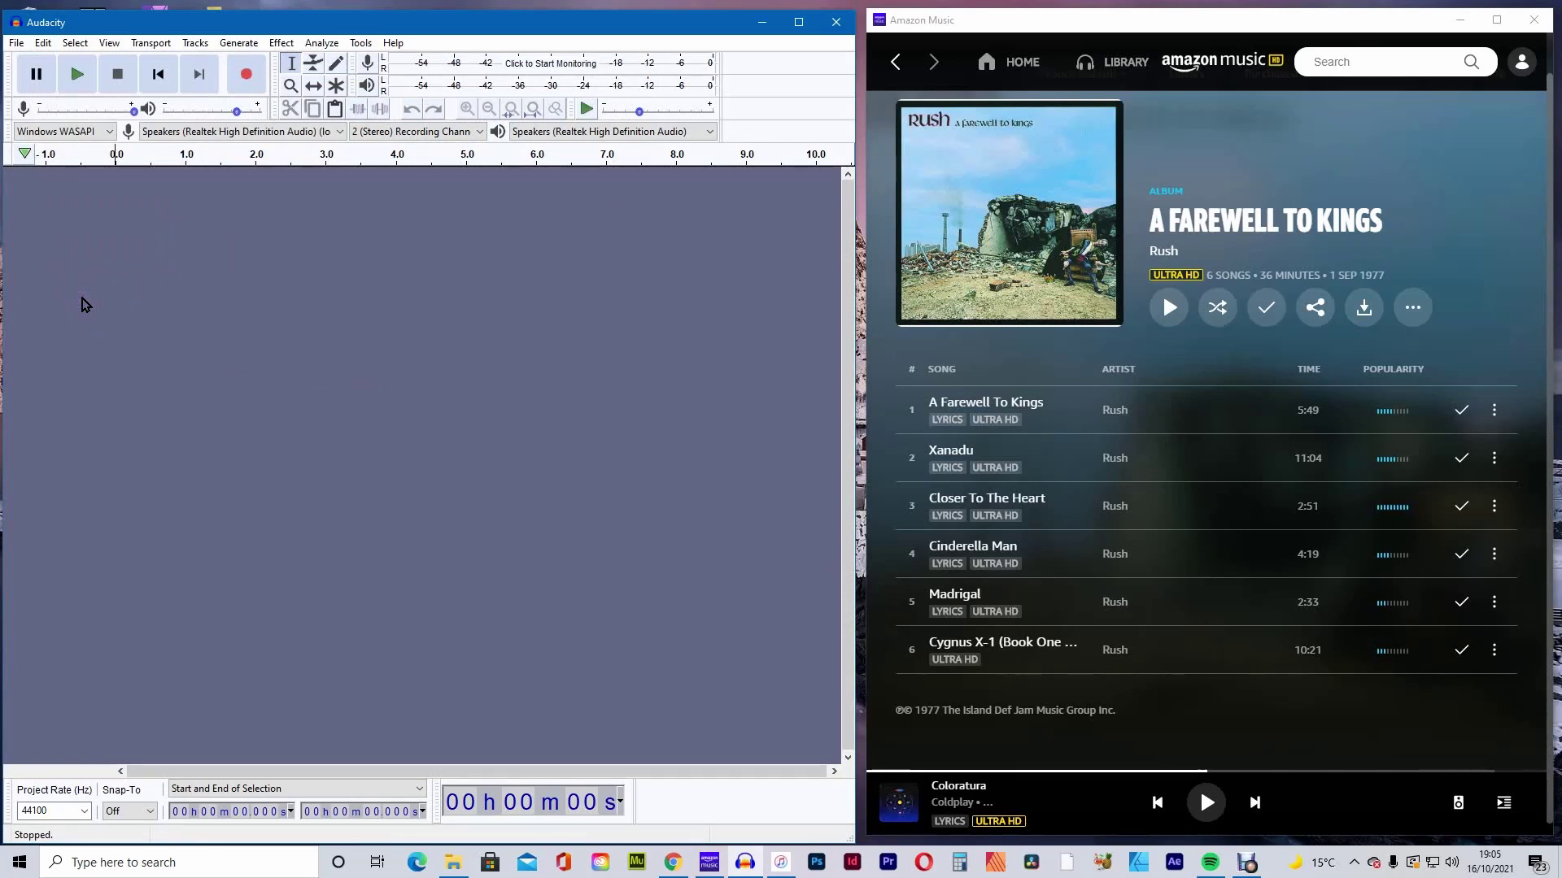
key(ctrl+p)
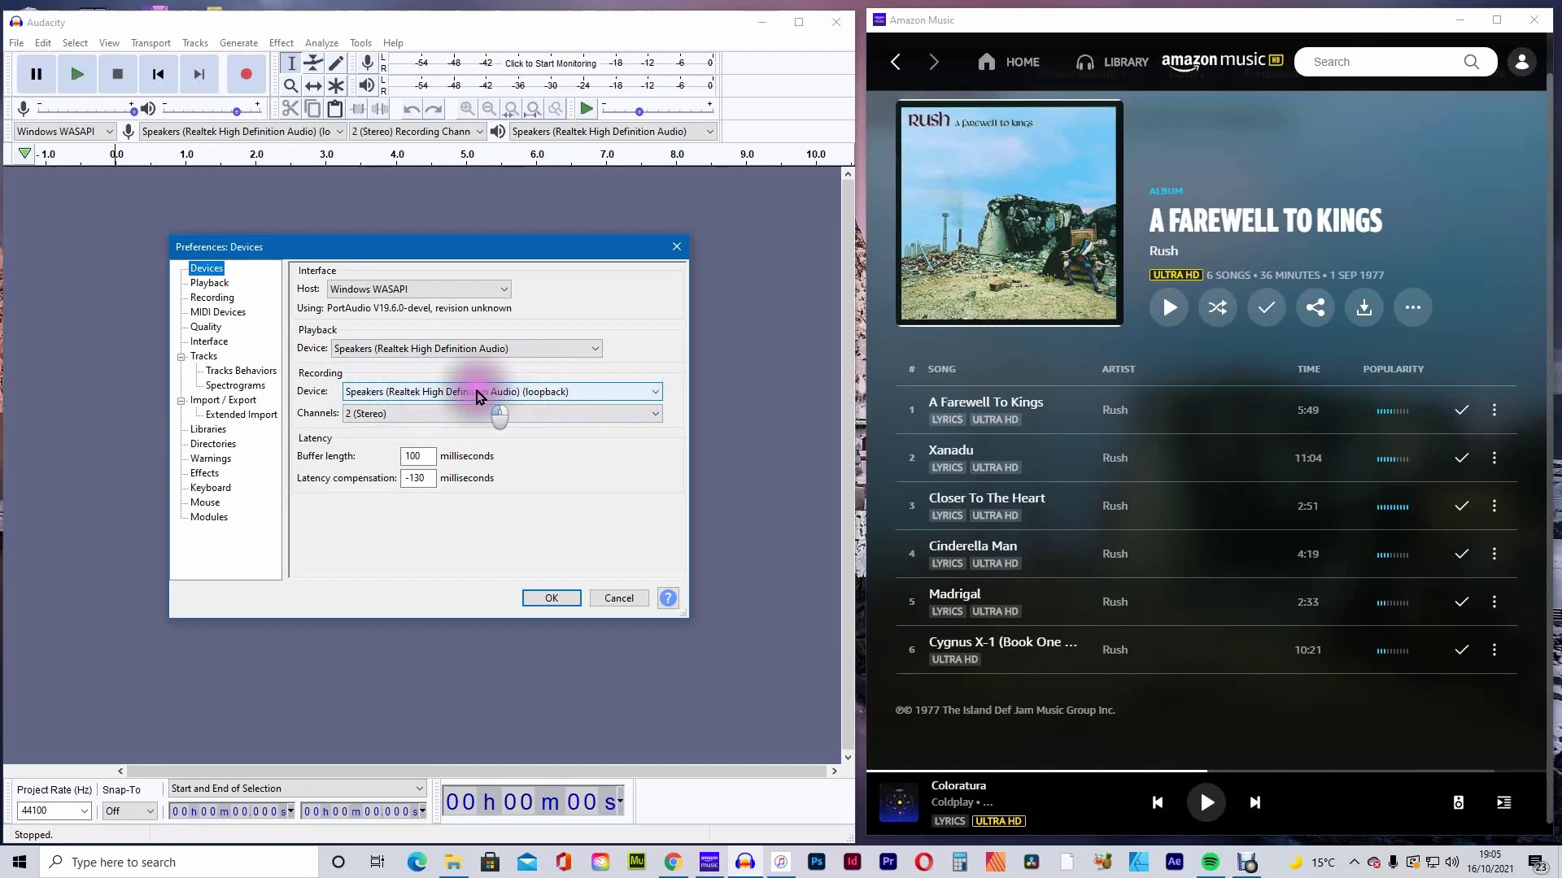
click(475, 394)
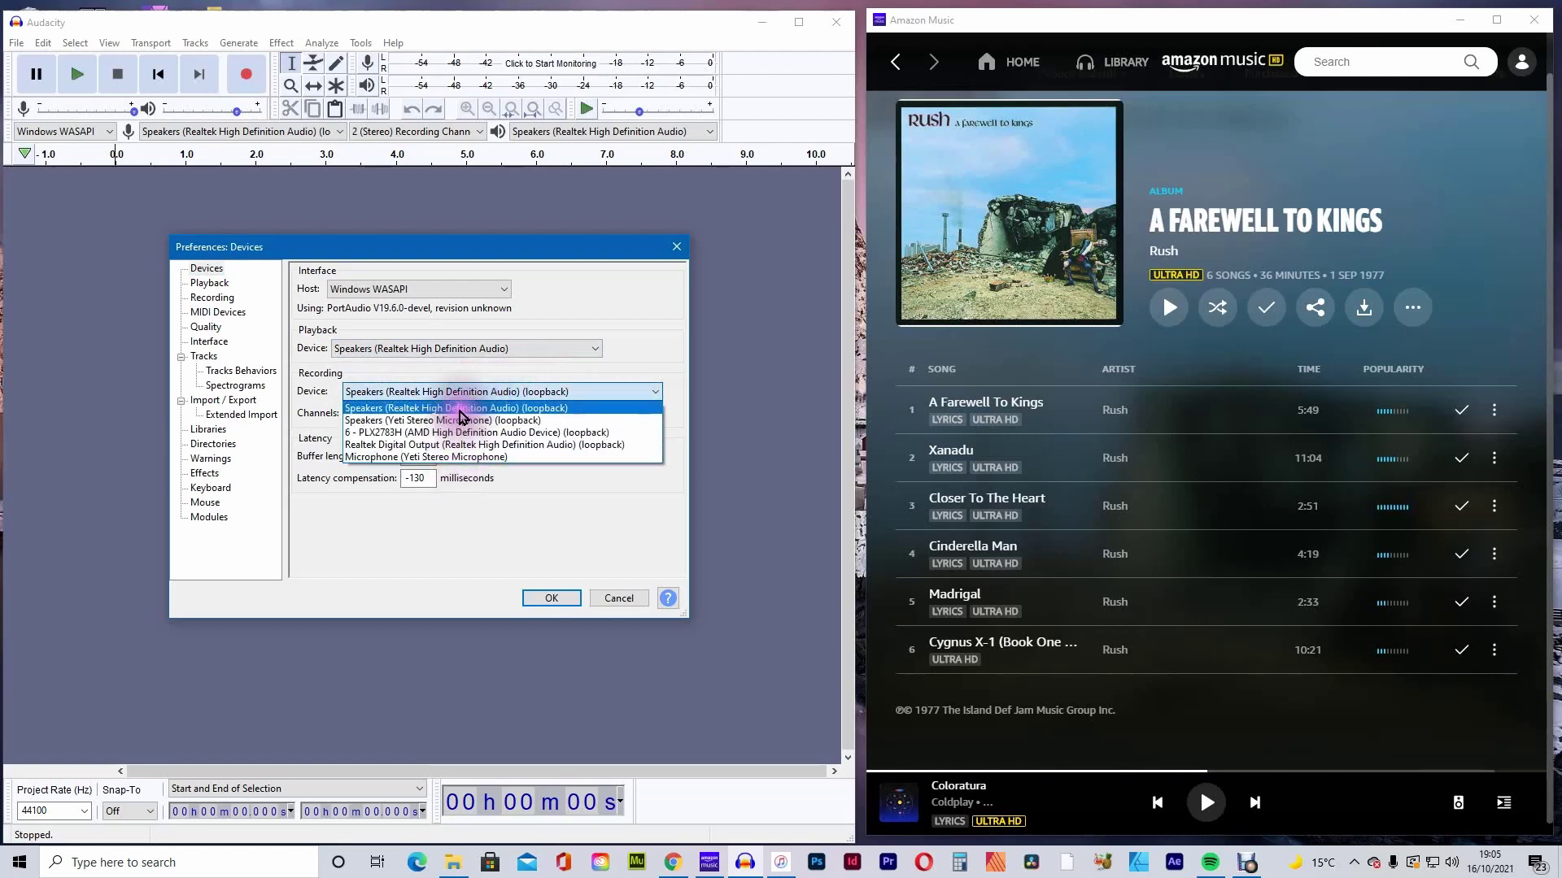
click(455, 407)
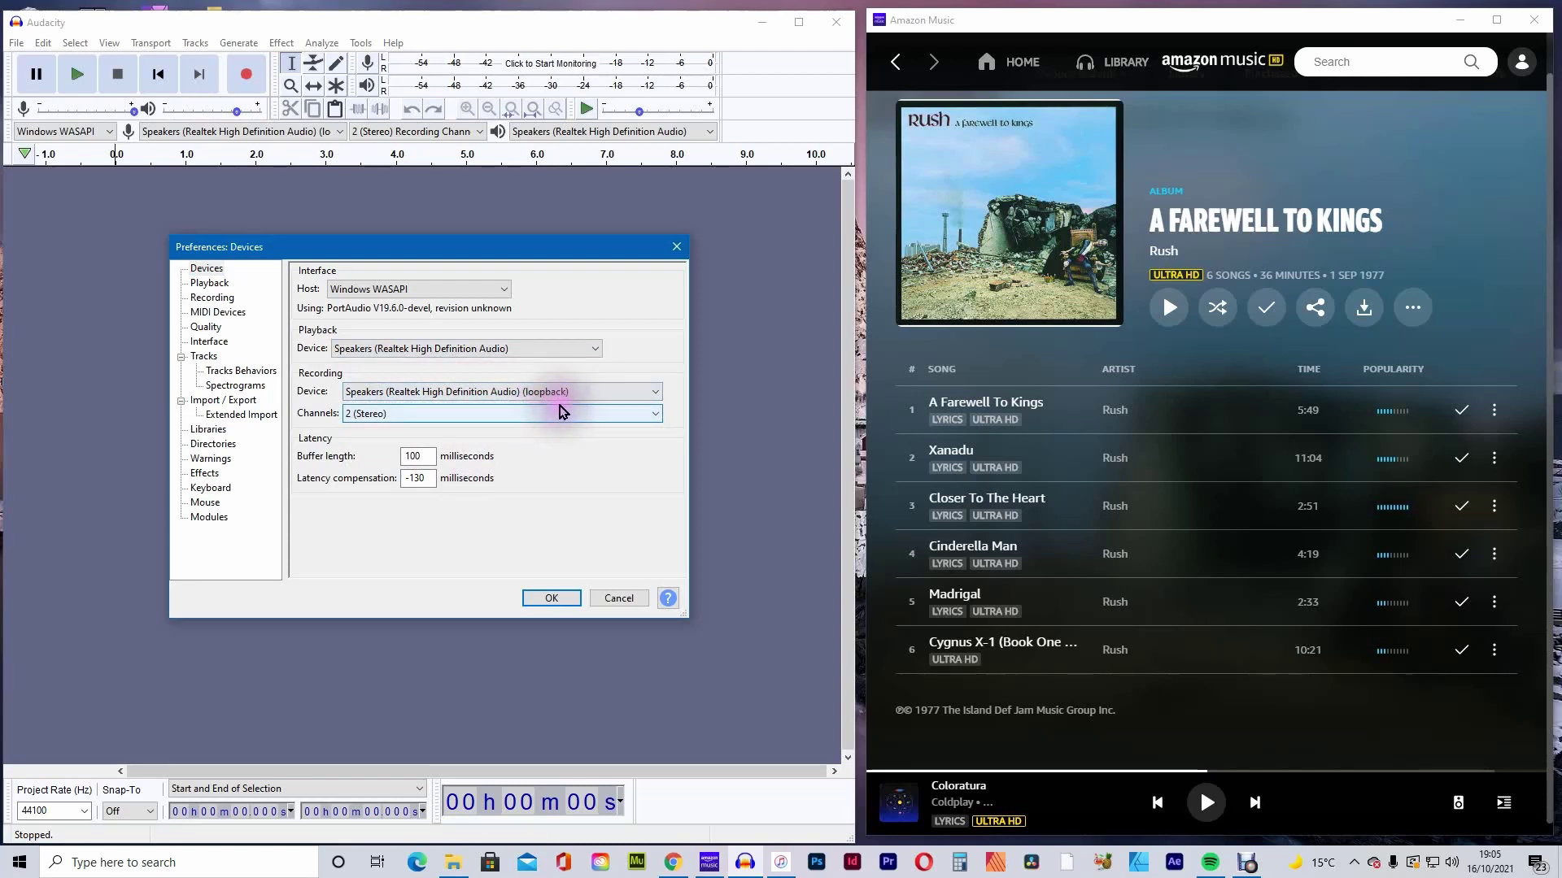
click(554, 599)
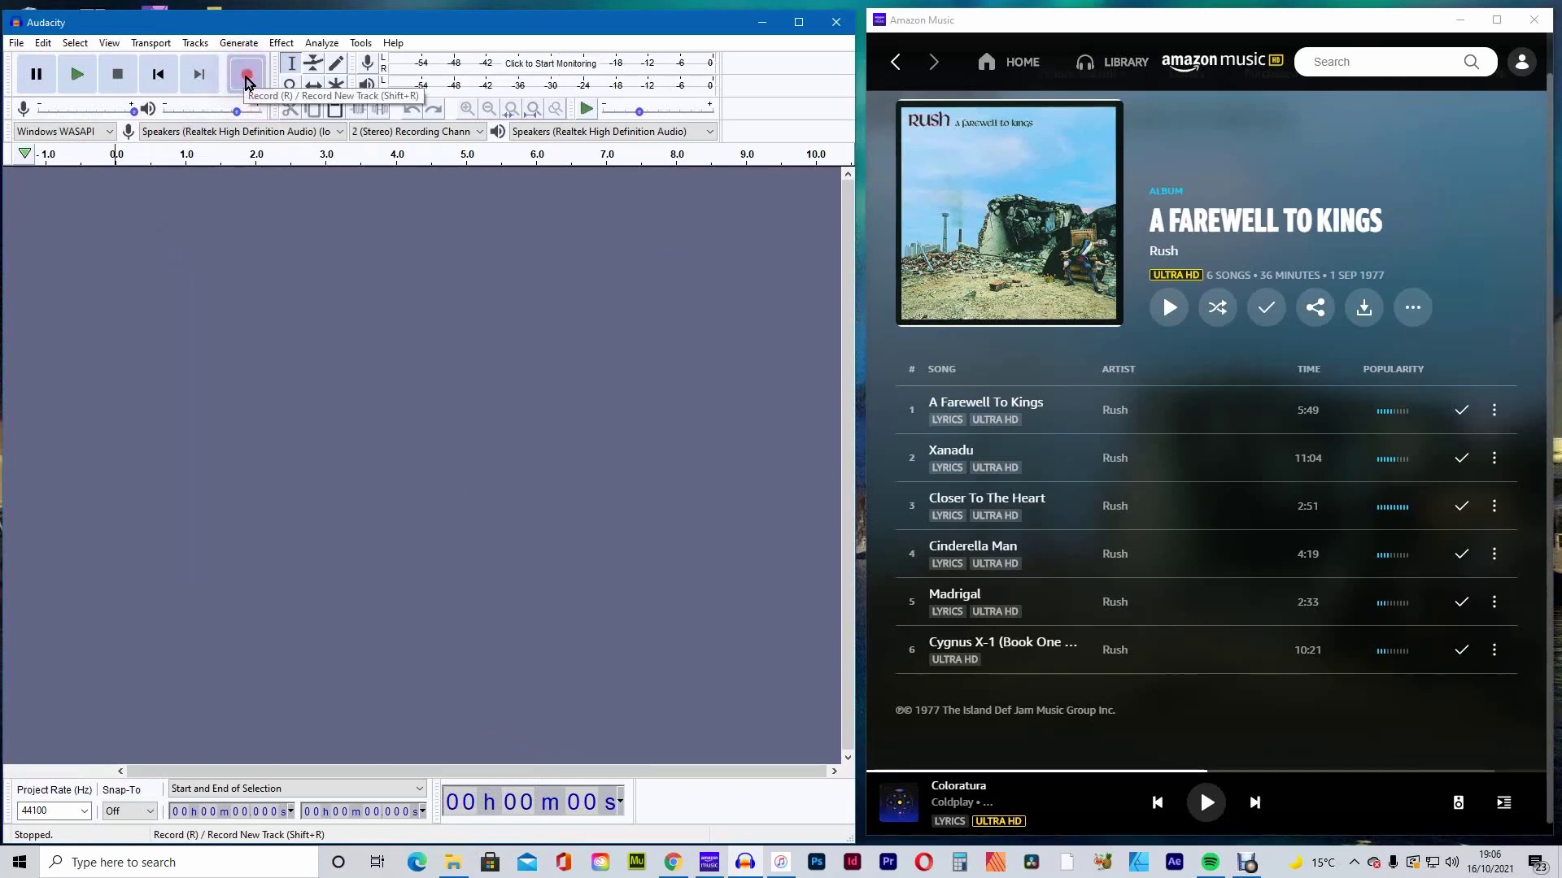
Record the album's Amazon Music playback into a stereo track of about 37 minutes
click(245, 75)
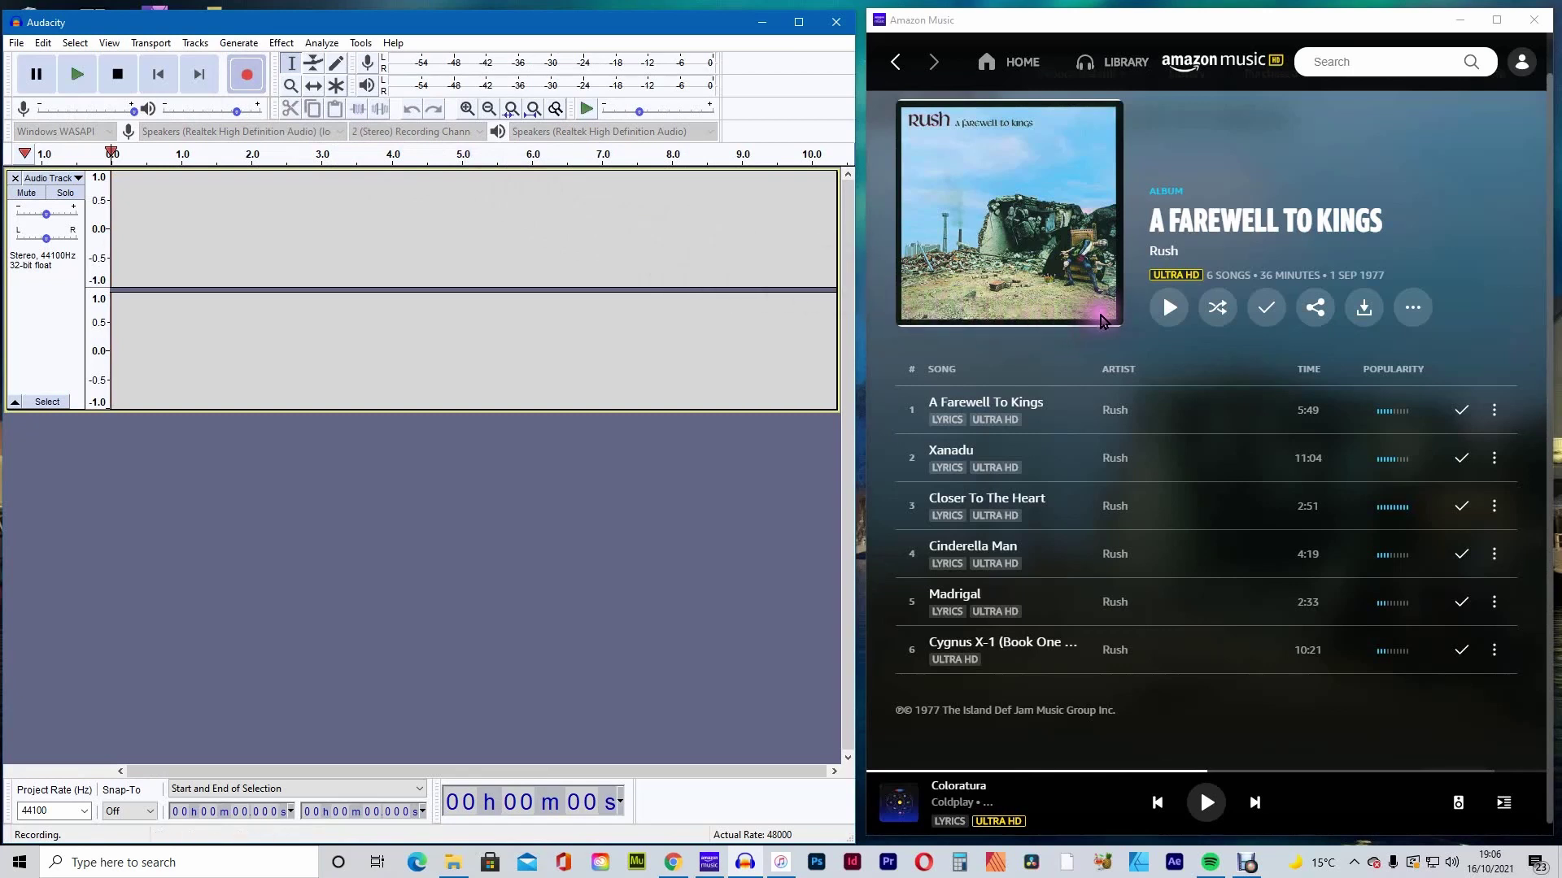
click(1168, 309)
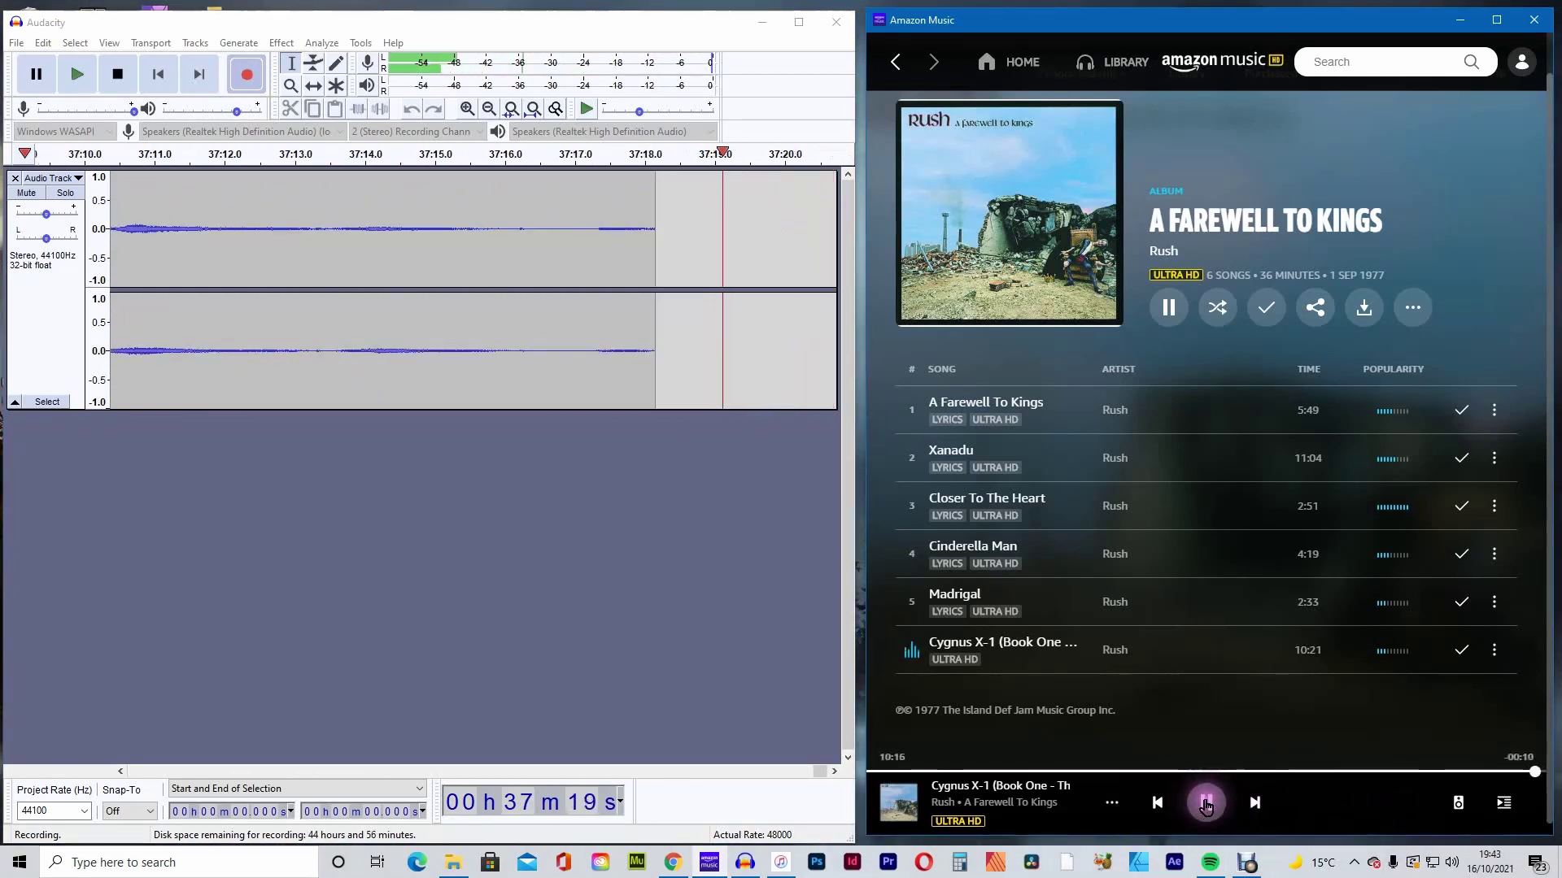
click(1207, 803)
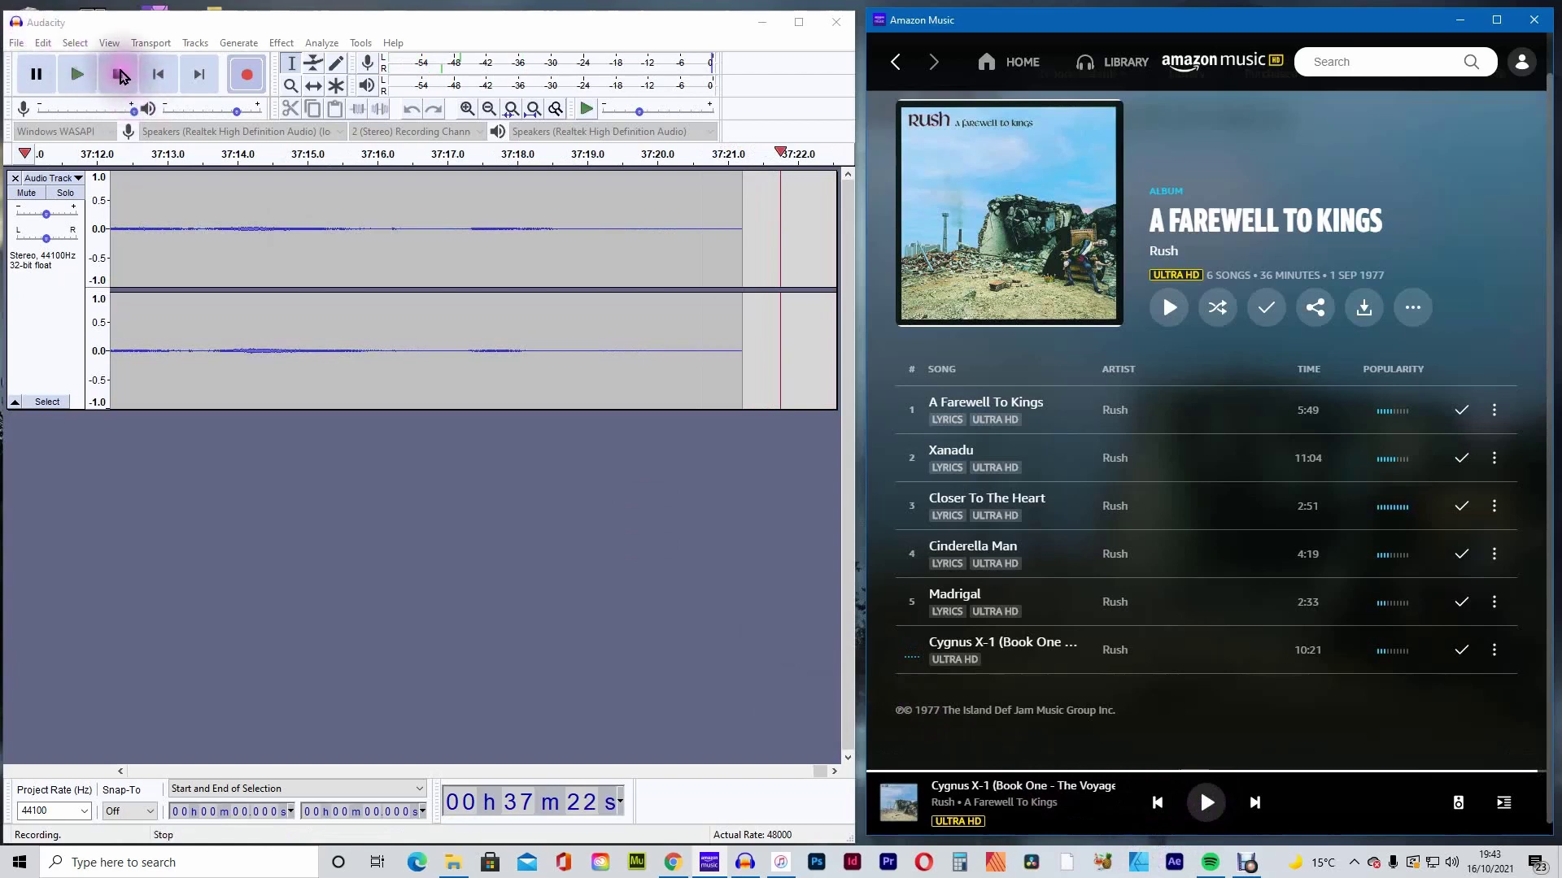
click(118, 77)
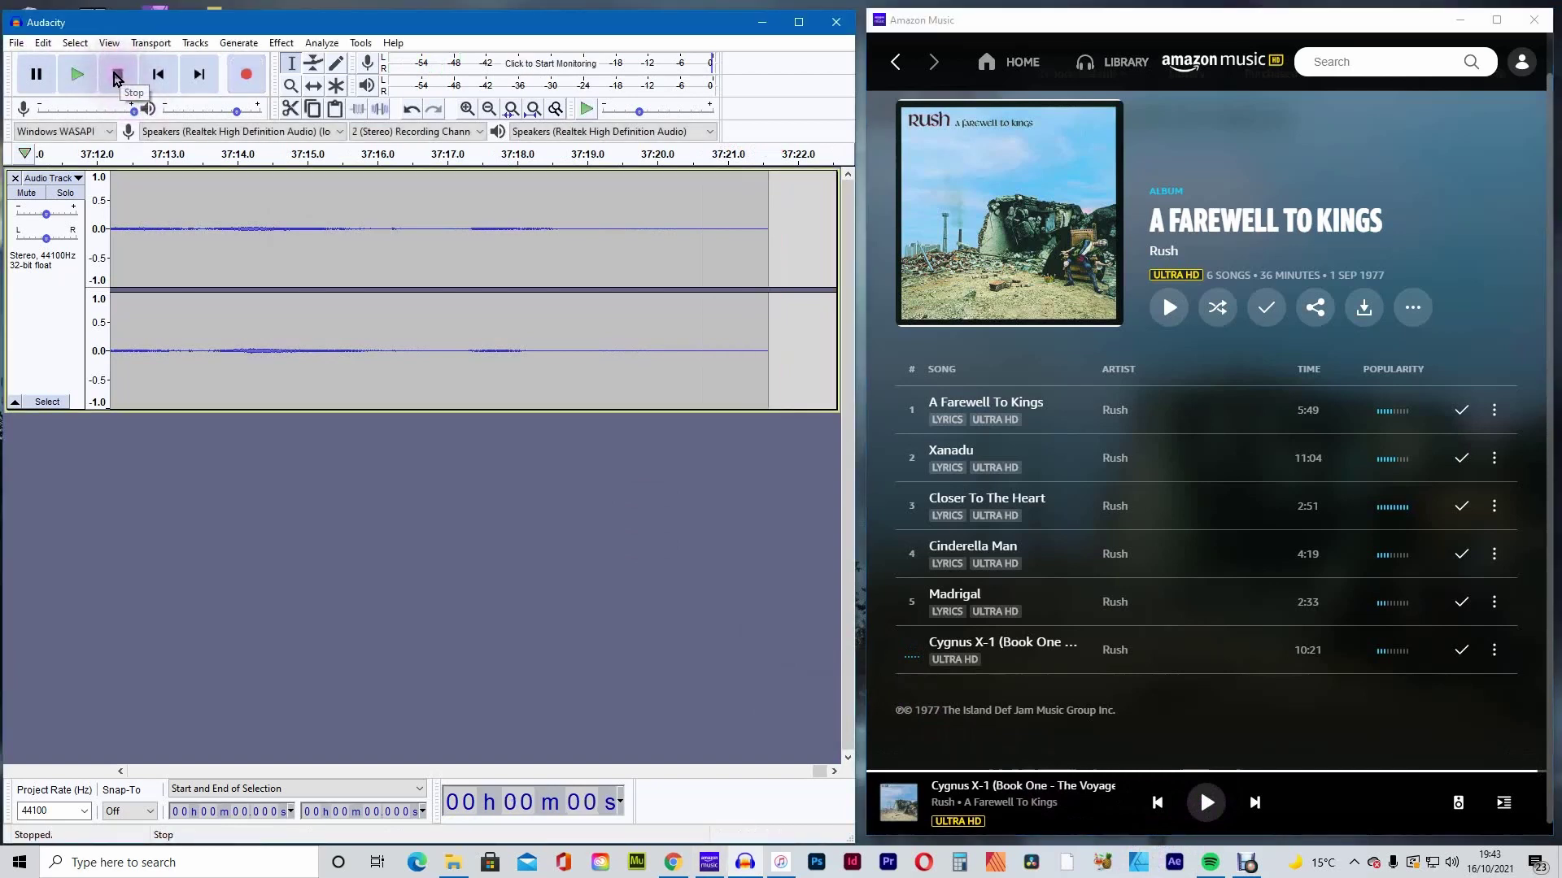
Narrow the Amazon Music window and widen Audacity to fill most of the screen
drag(1551, 236, 1242, 147)
drag(1000, 18, 1309, 18)
drag(856, 231, 1172, 203)
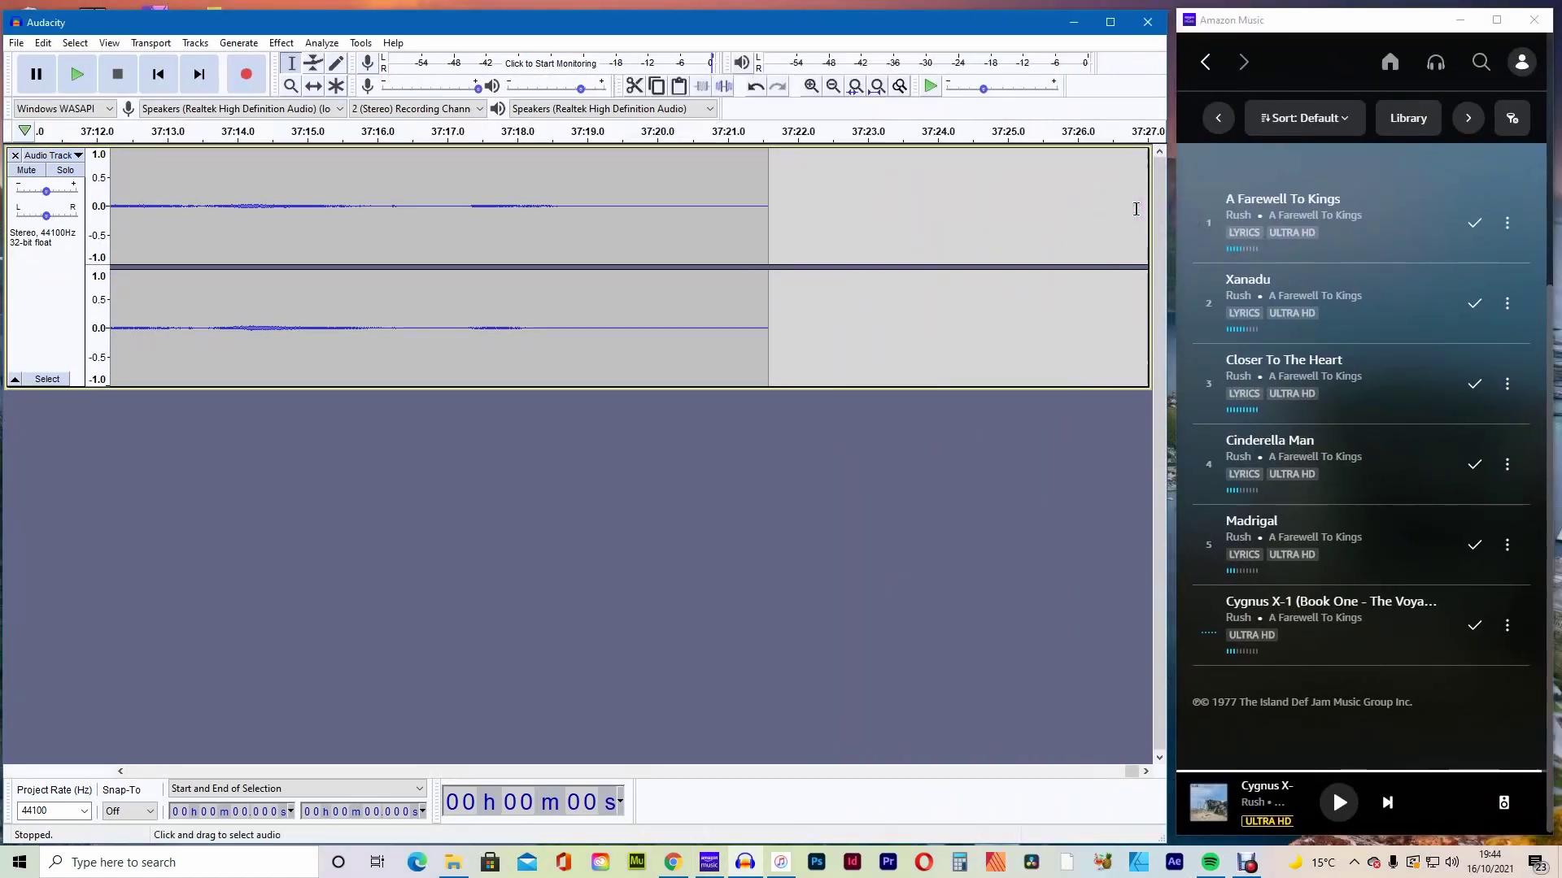
Add a label track under the recording and zoom to fit the whole album
key(ctrl+b)
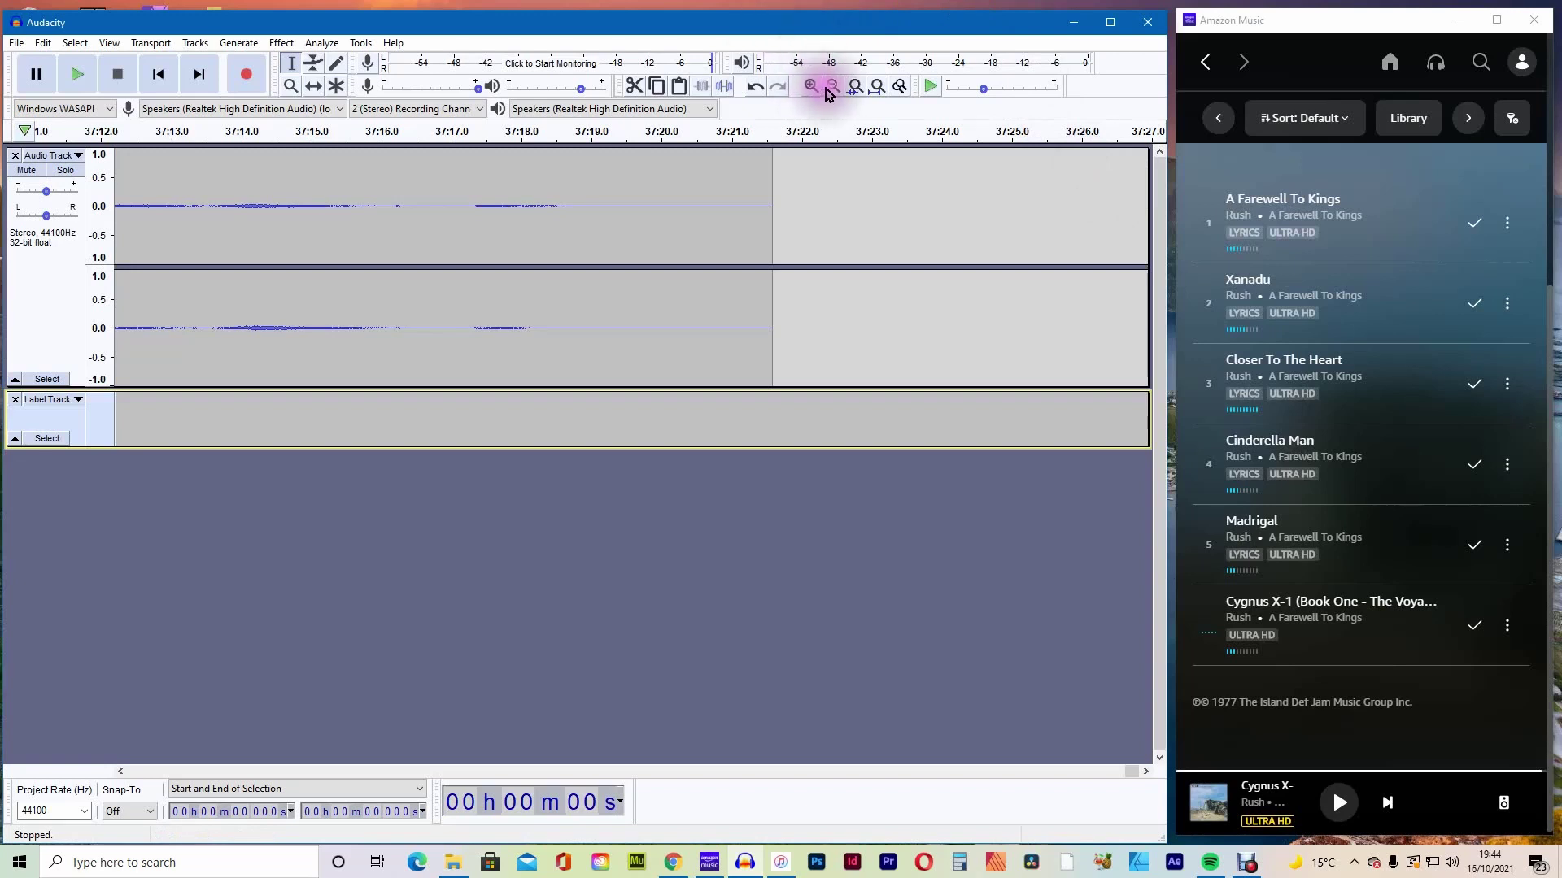
click(831, 87)
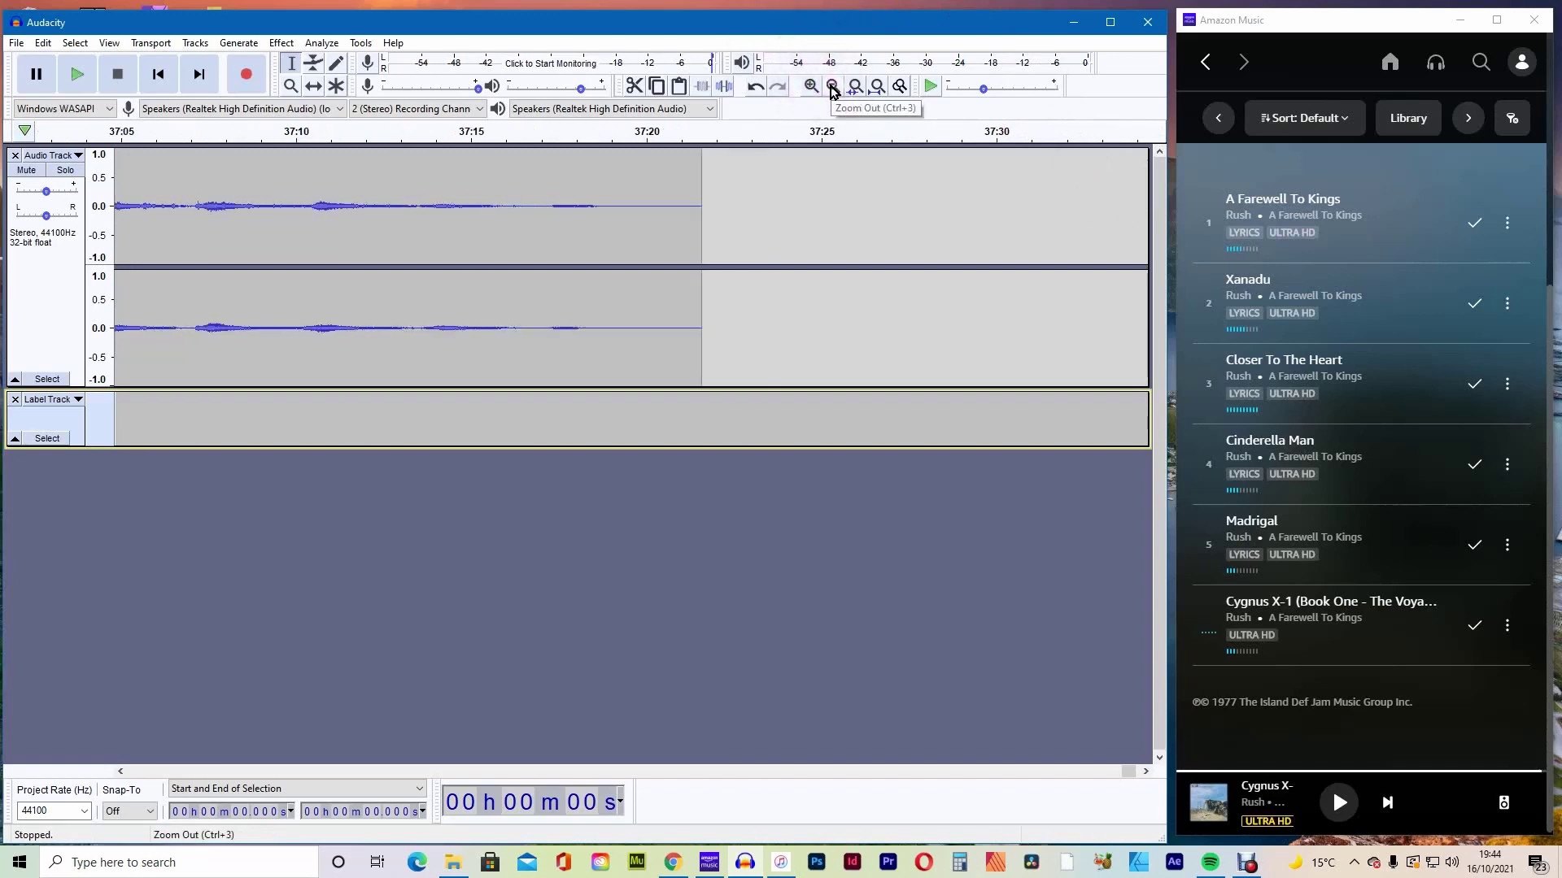
click(831, 87)
click(831, 88)
click(831, 87)
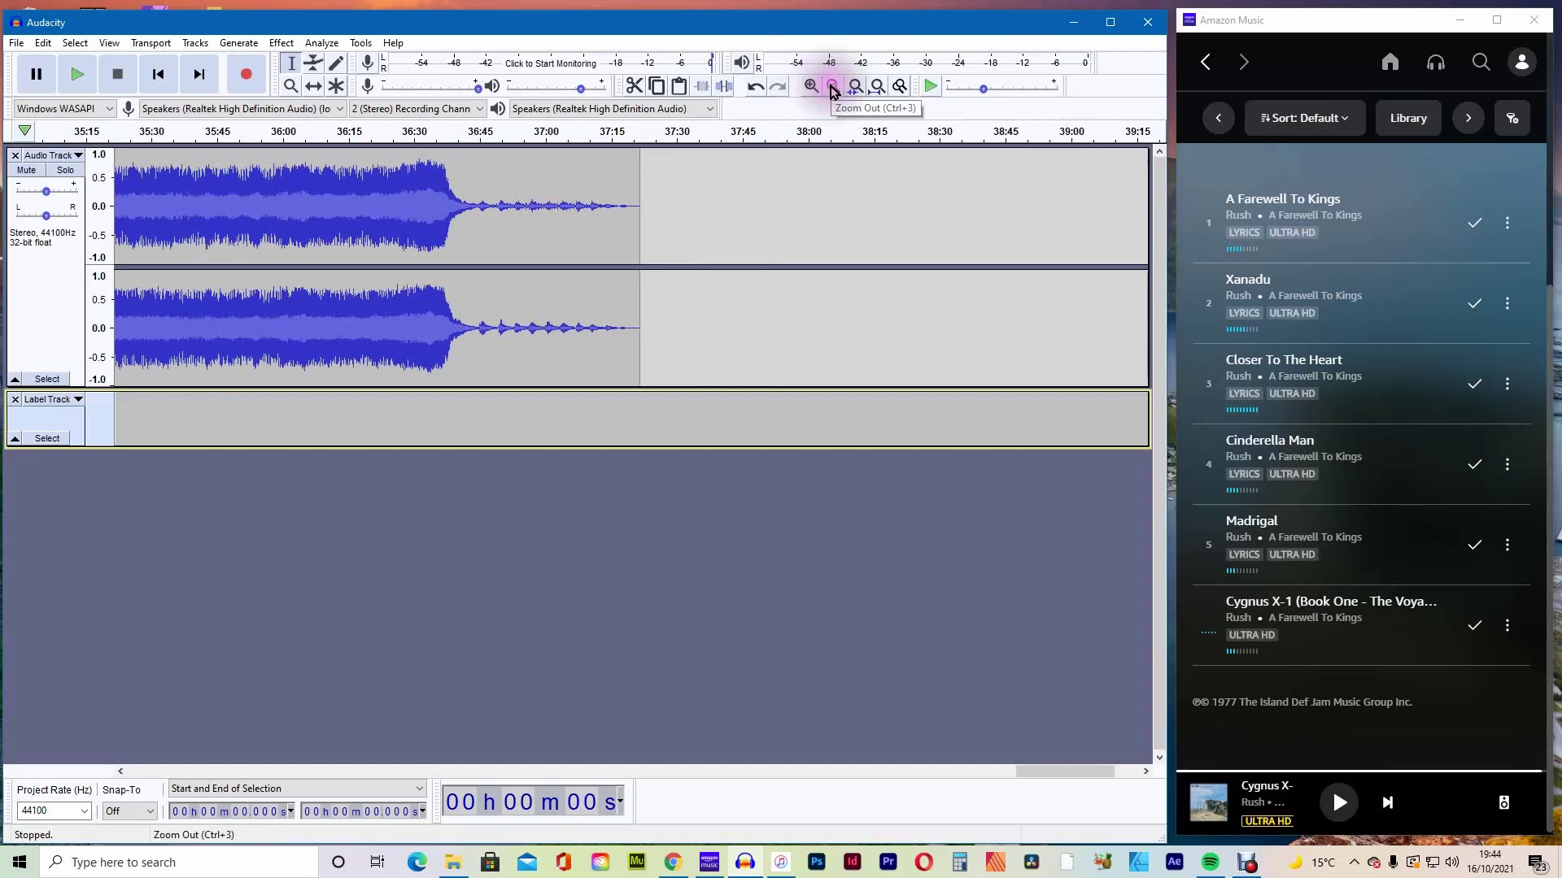
click(831, 87)
click(832, 87)
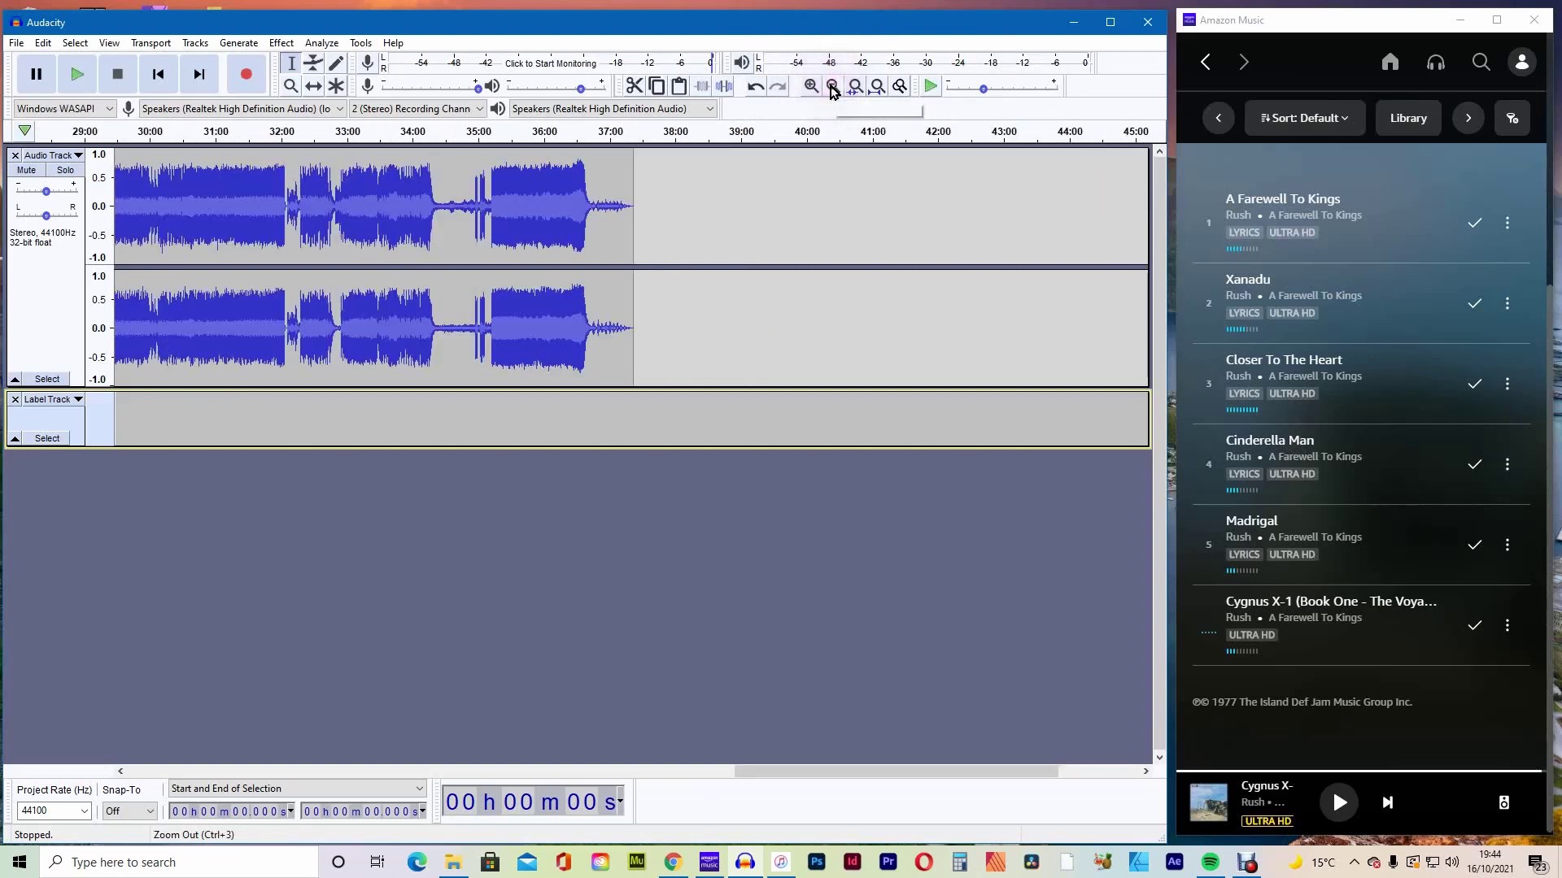
click(831, 87)
click(832, 87)
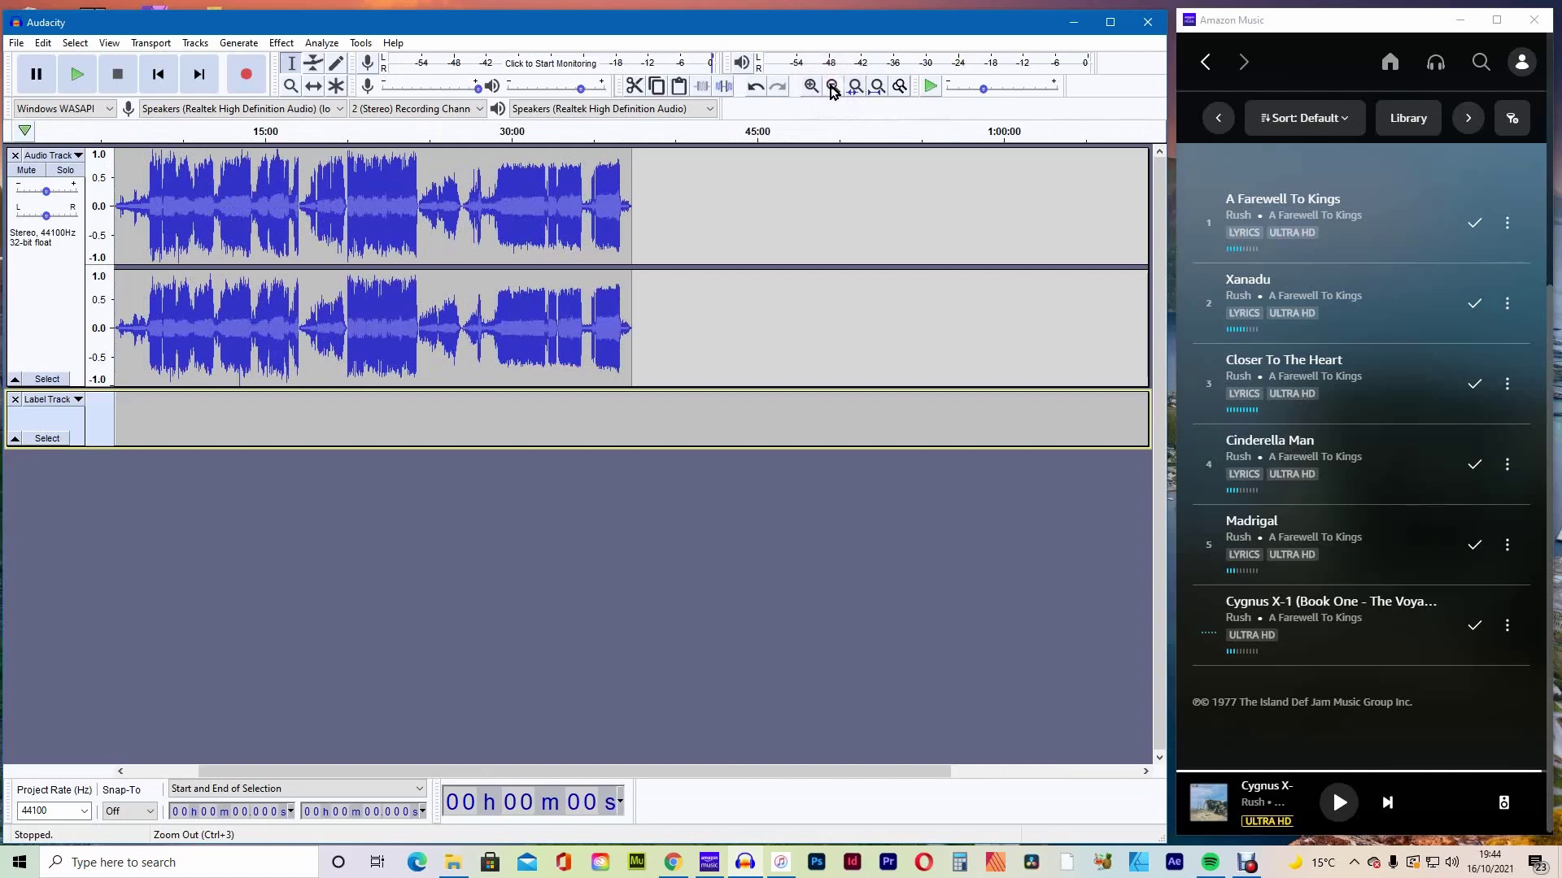
click(832, 87)
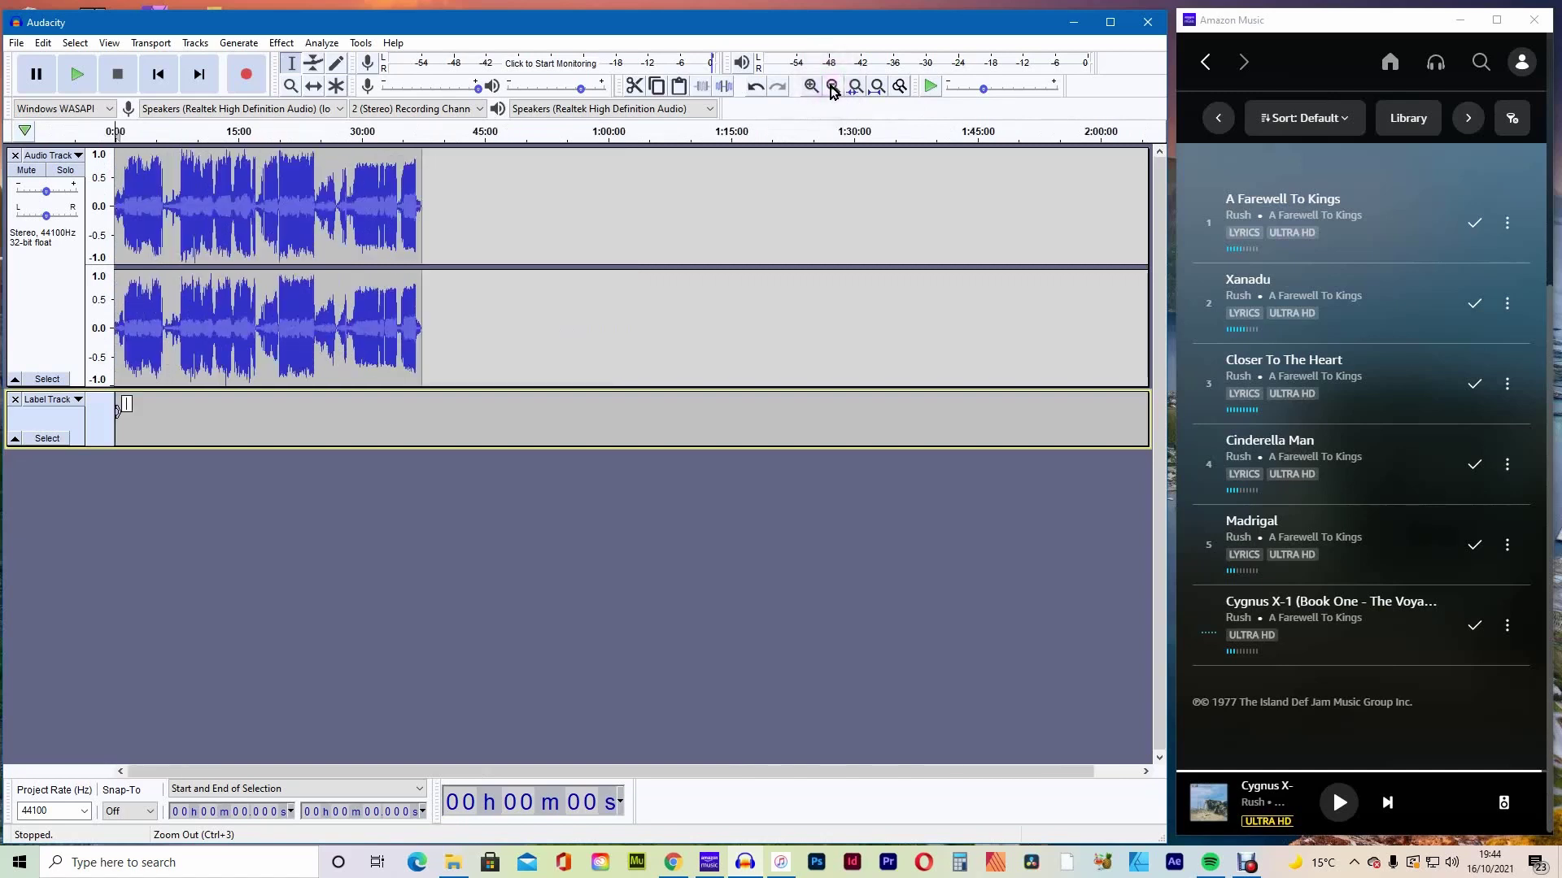
click(811, 86)
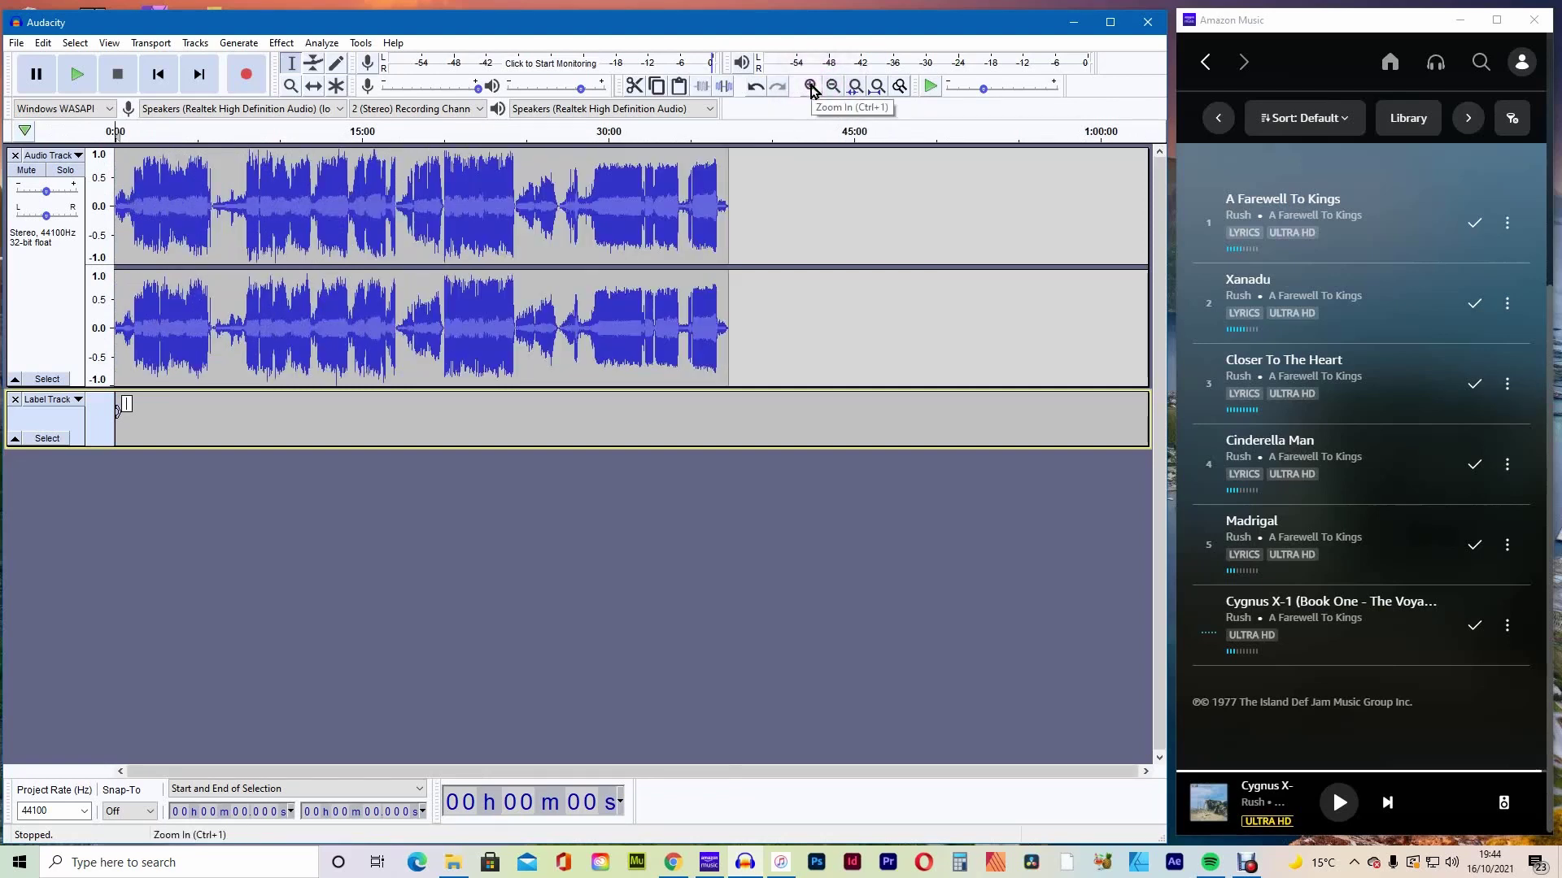
click(811, 87)
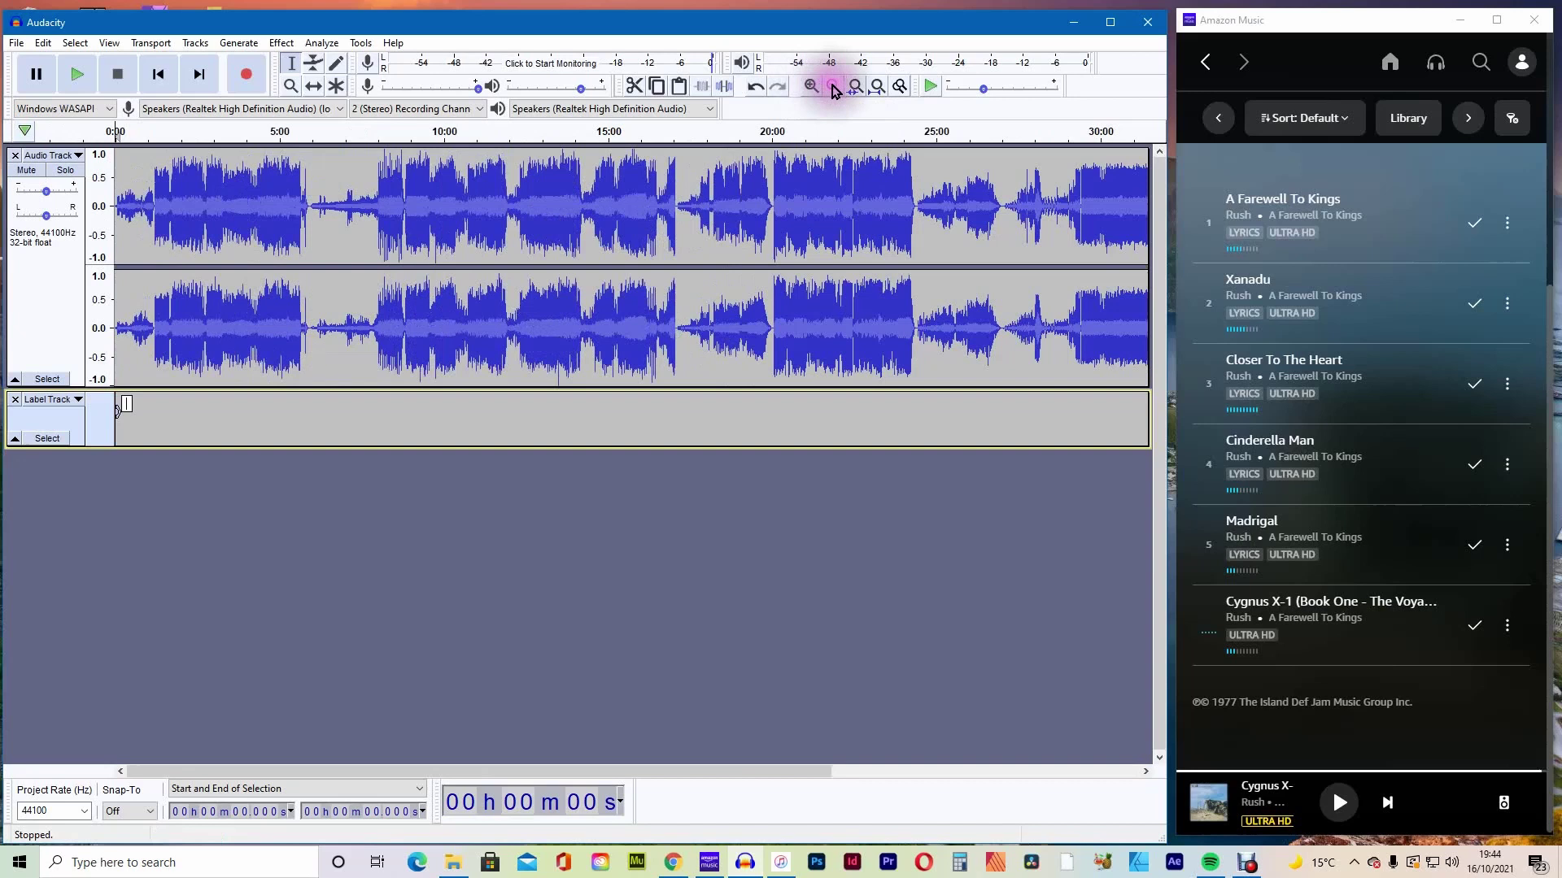
click(832, 87)
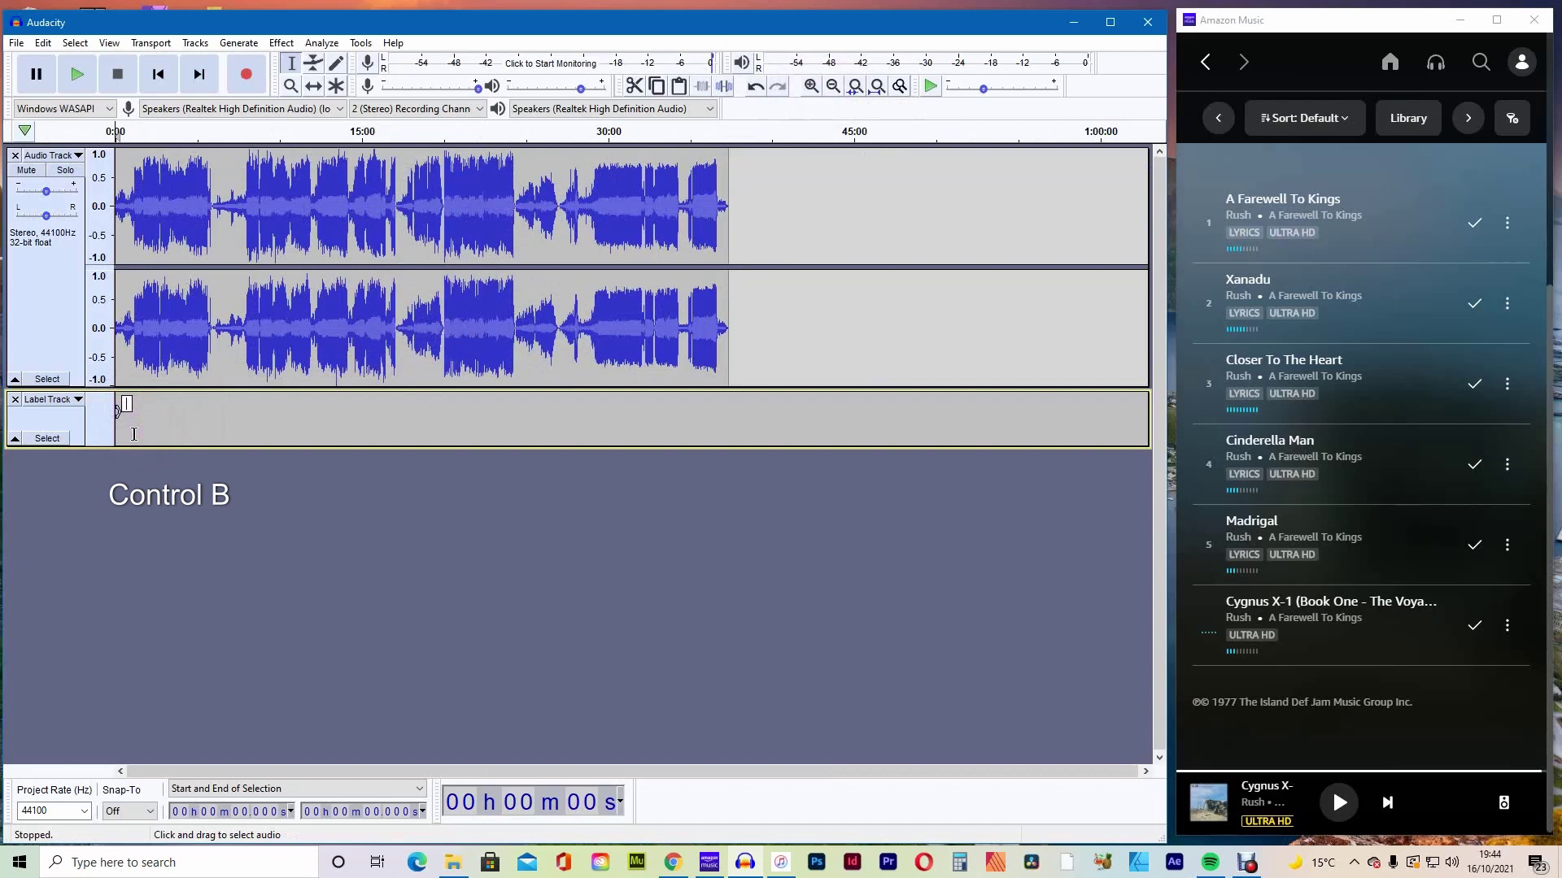
Name the first label 'A Farewell To Kings' and zoom in on the timeline
key(shift)
text(re)
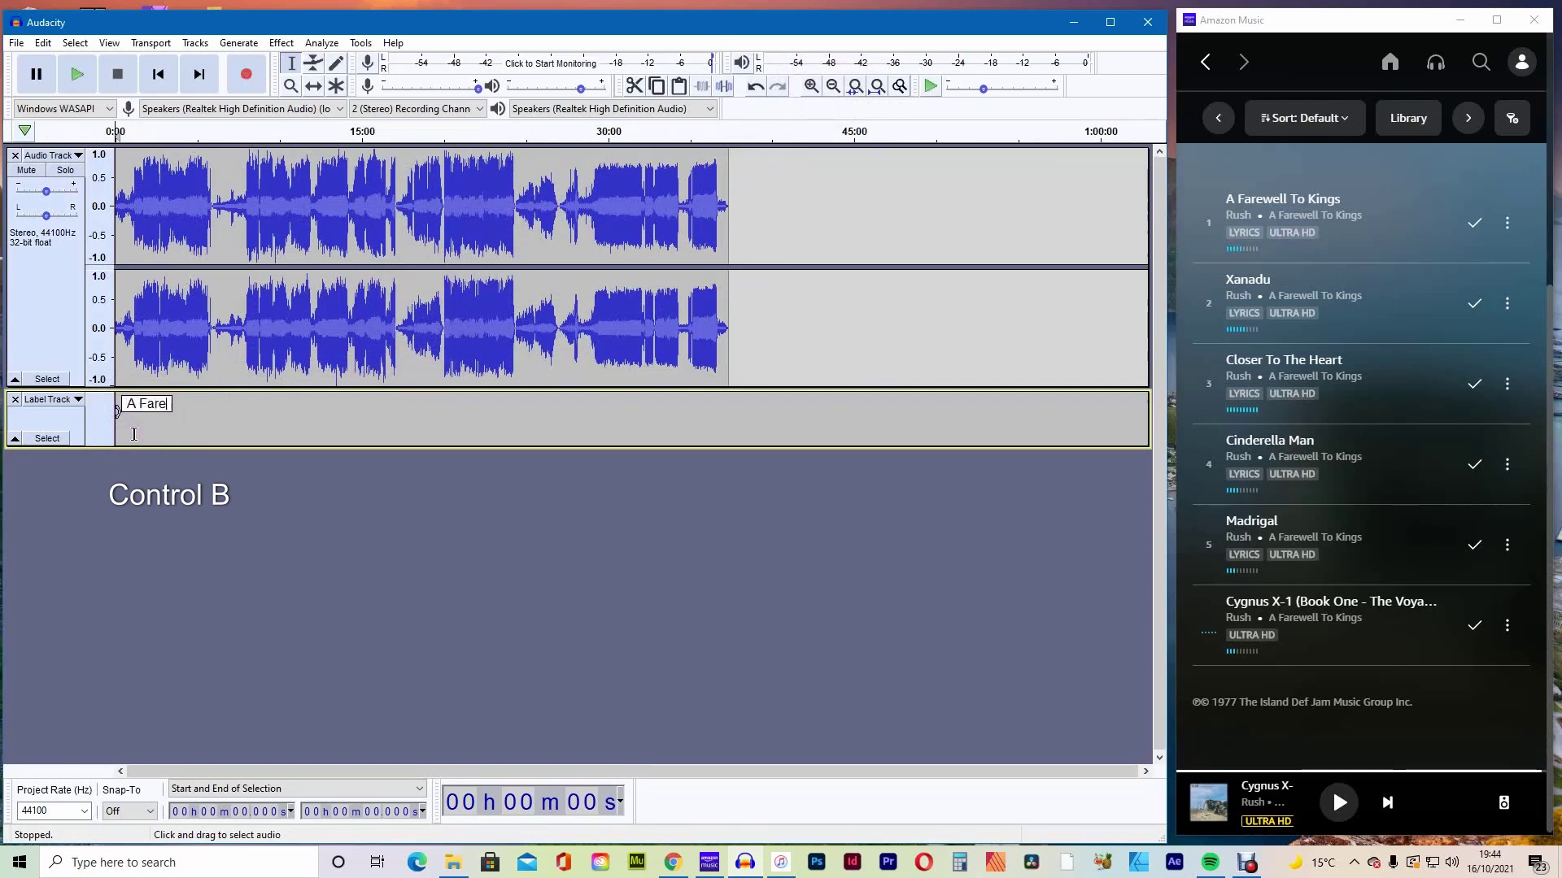
text(well )
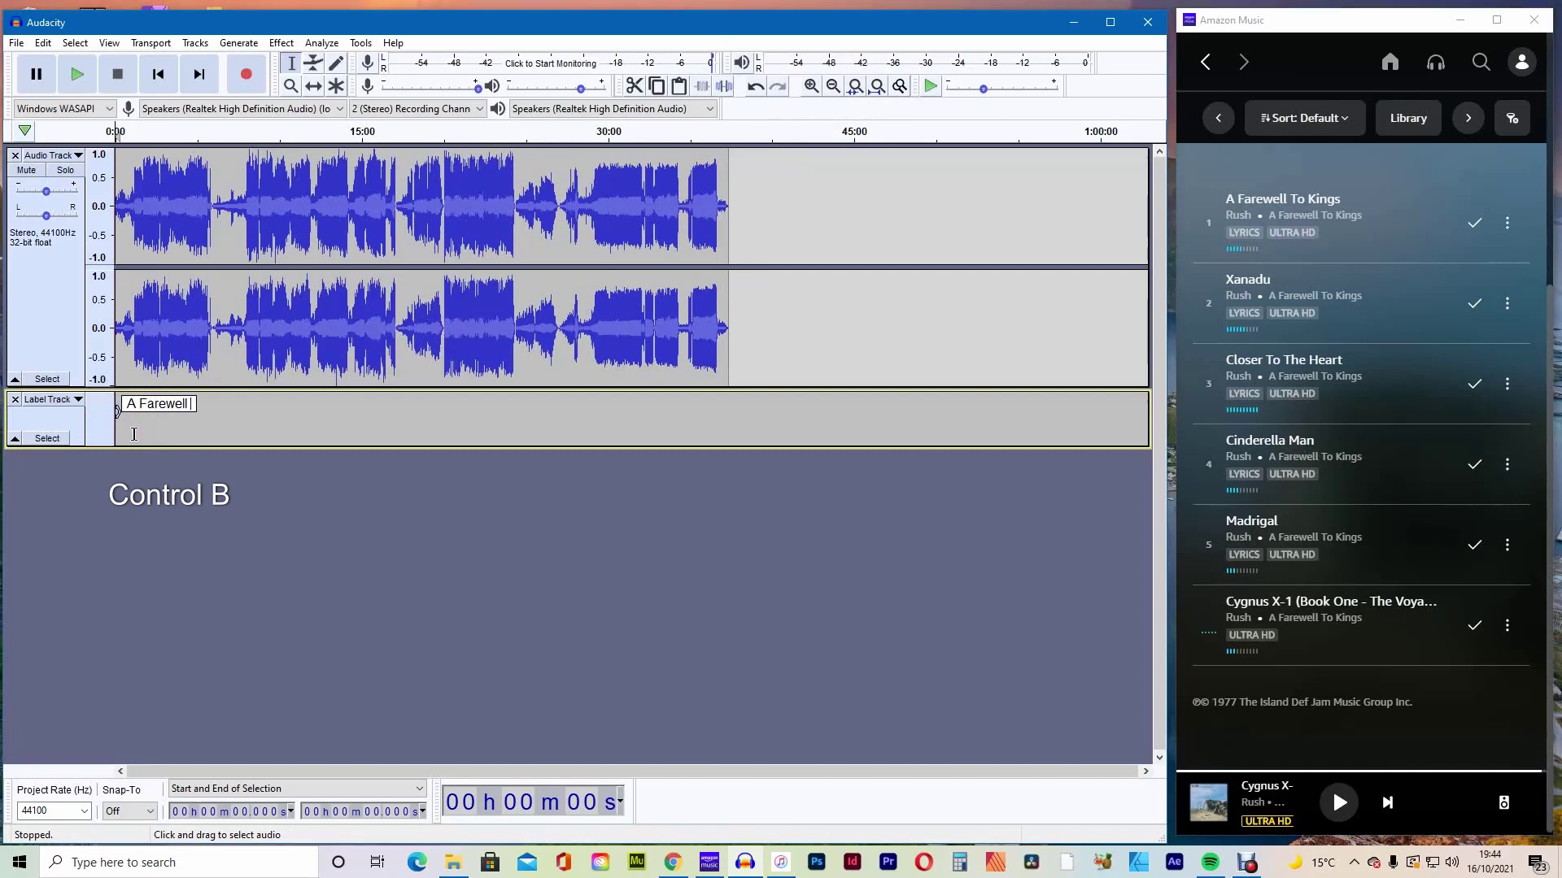
text(To Kings)
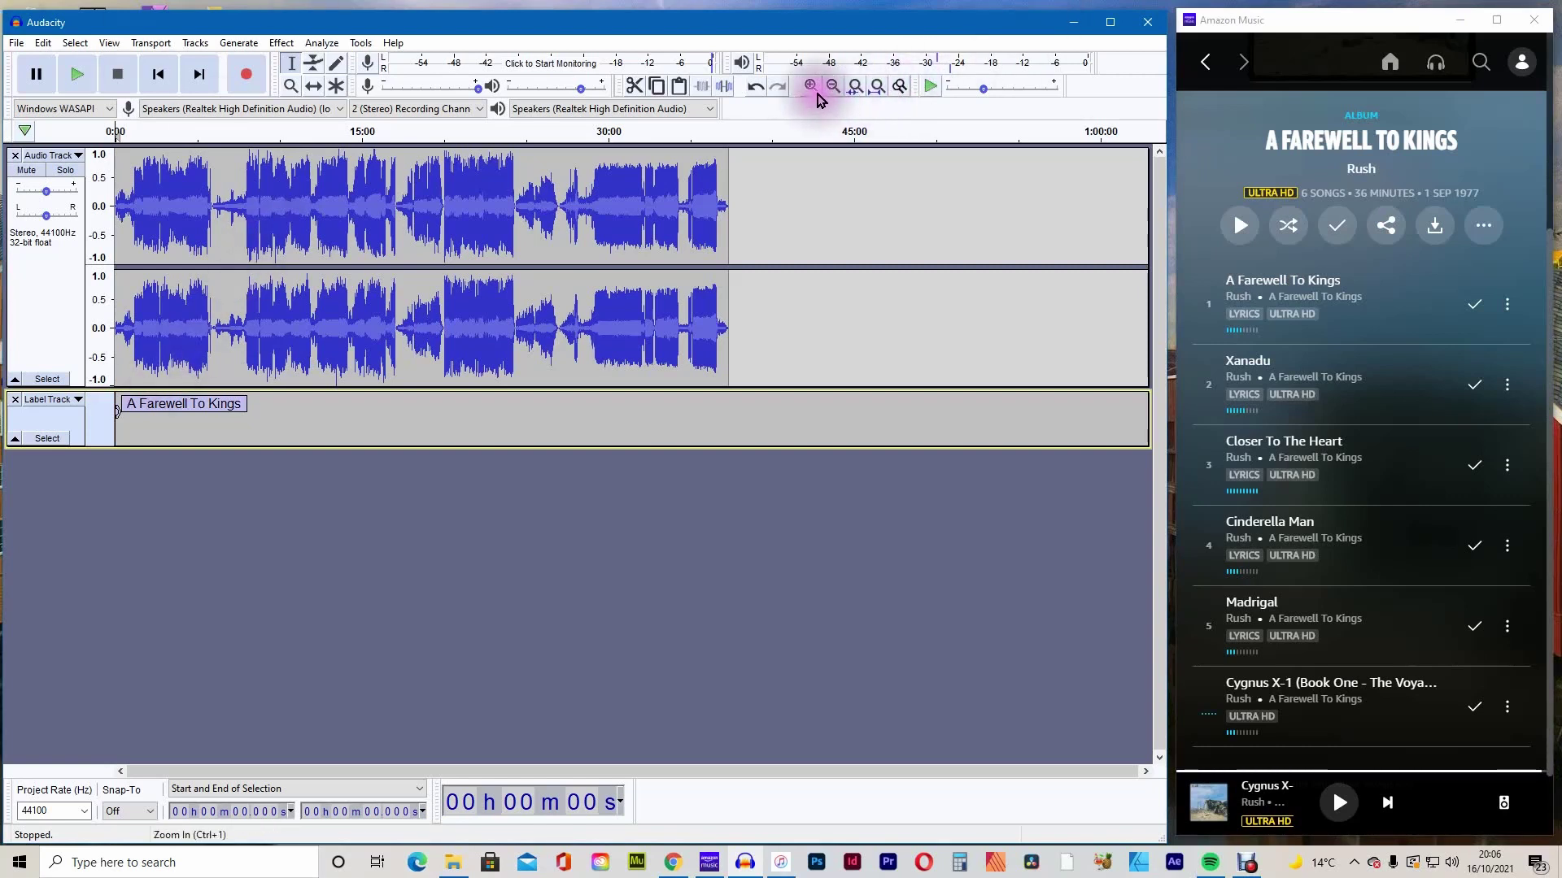
click(810, 86)
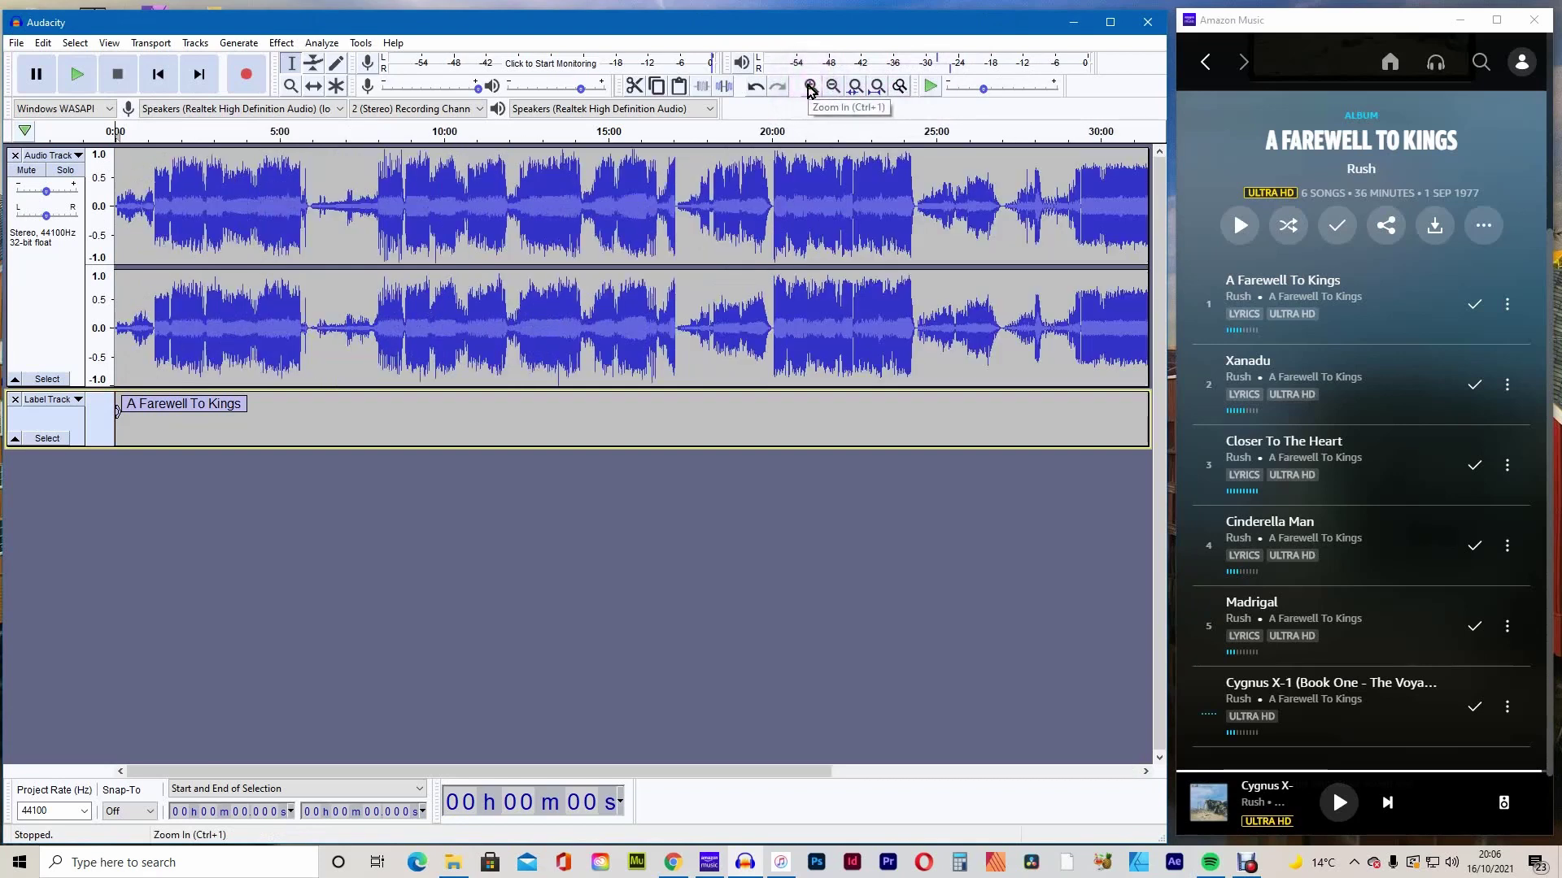
click(810, 87)
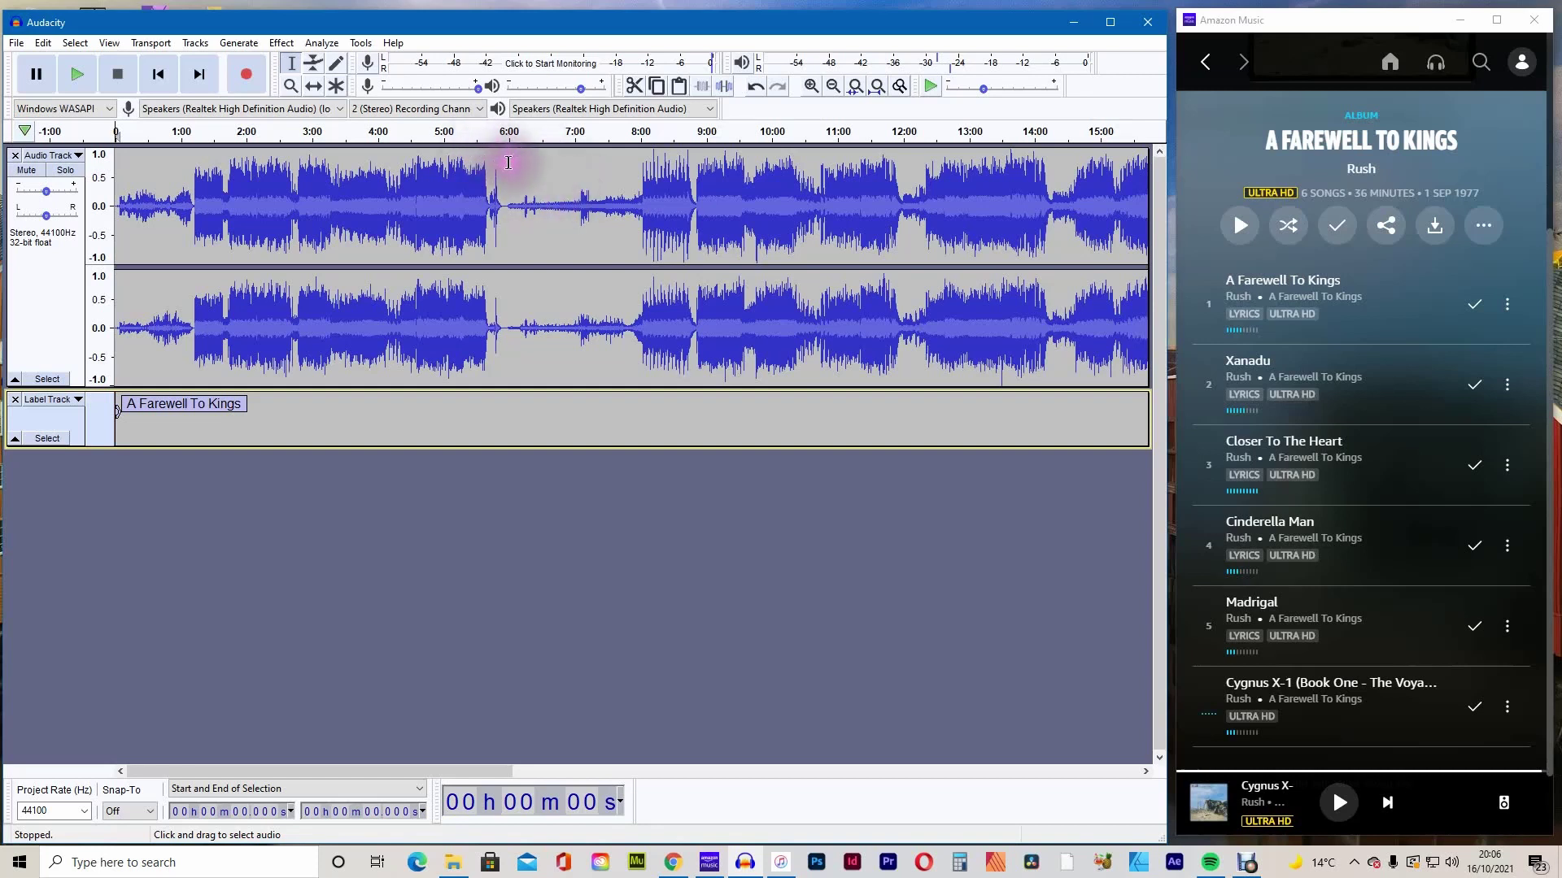
Add a 'Xanadu' label at the song gap at 5:55
click(504, 161)
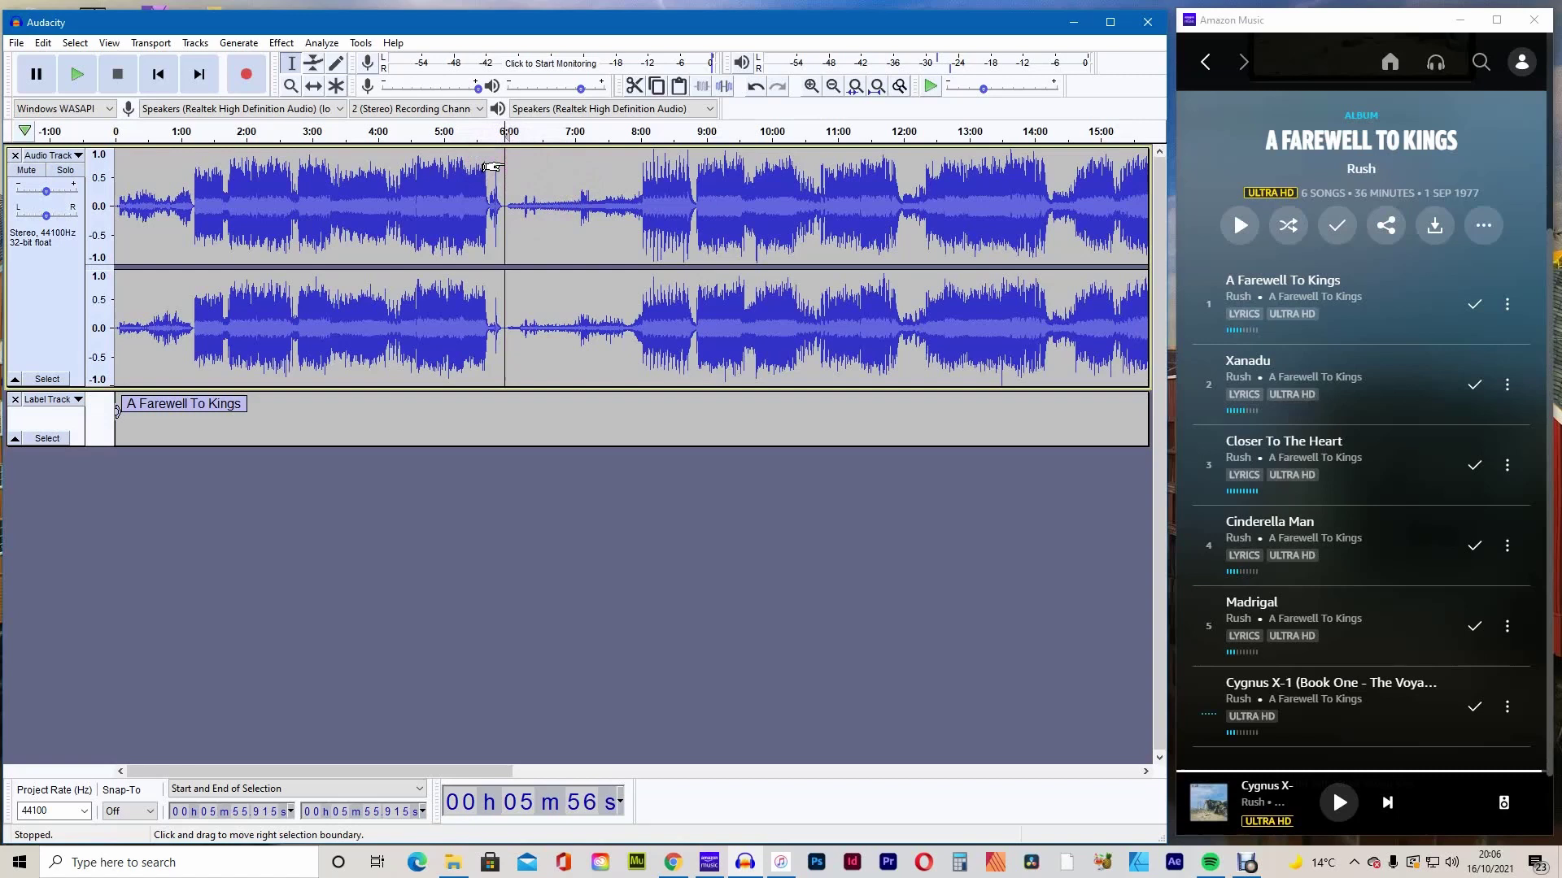
key(ctrl+b)
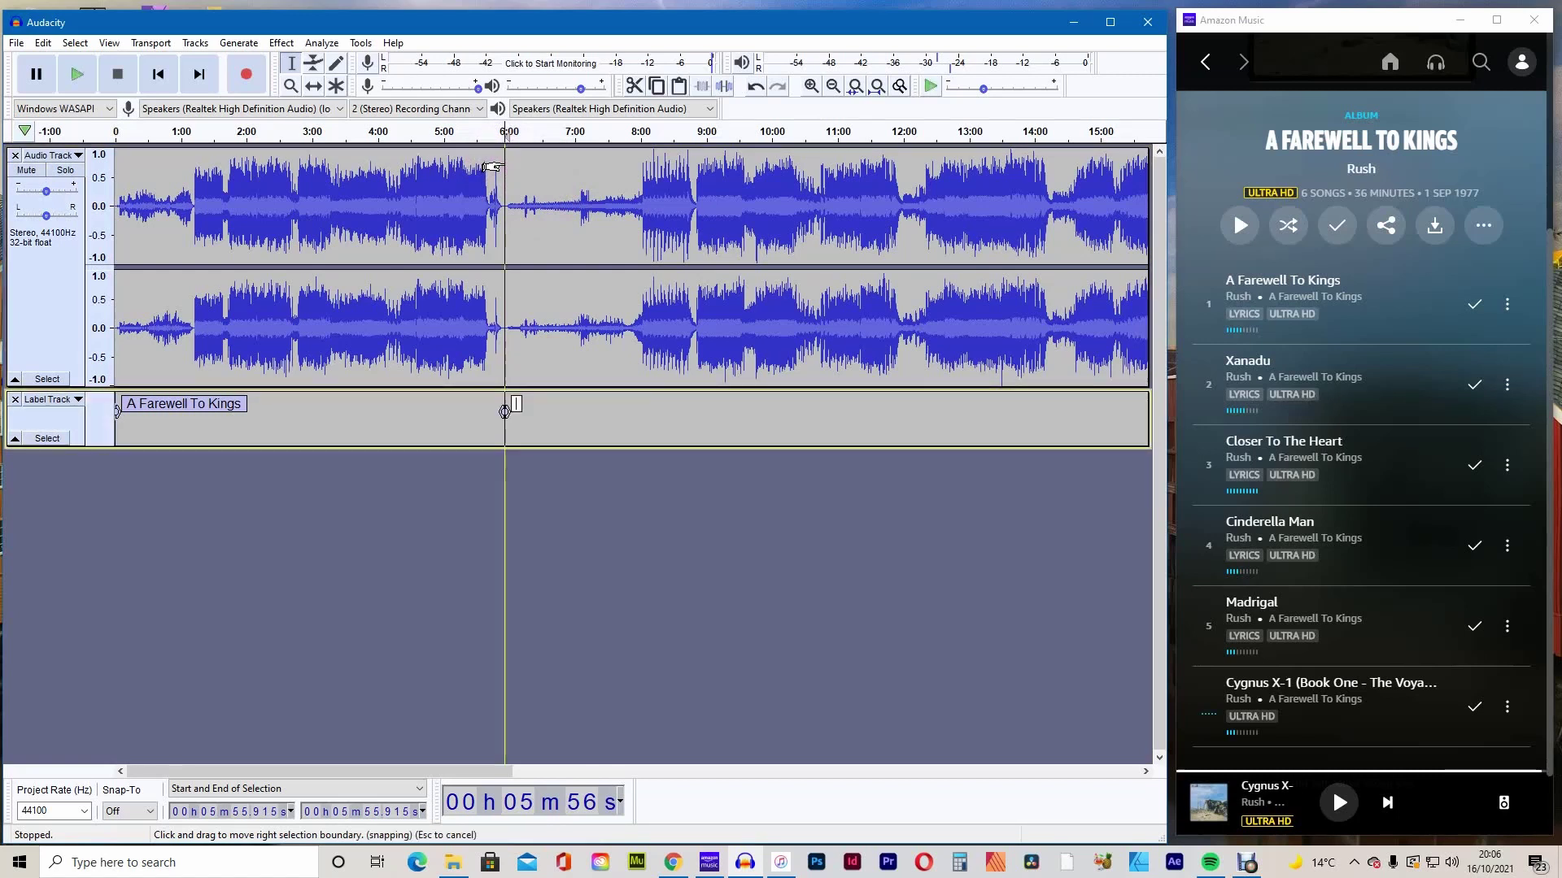
text(Xanadu)
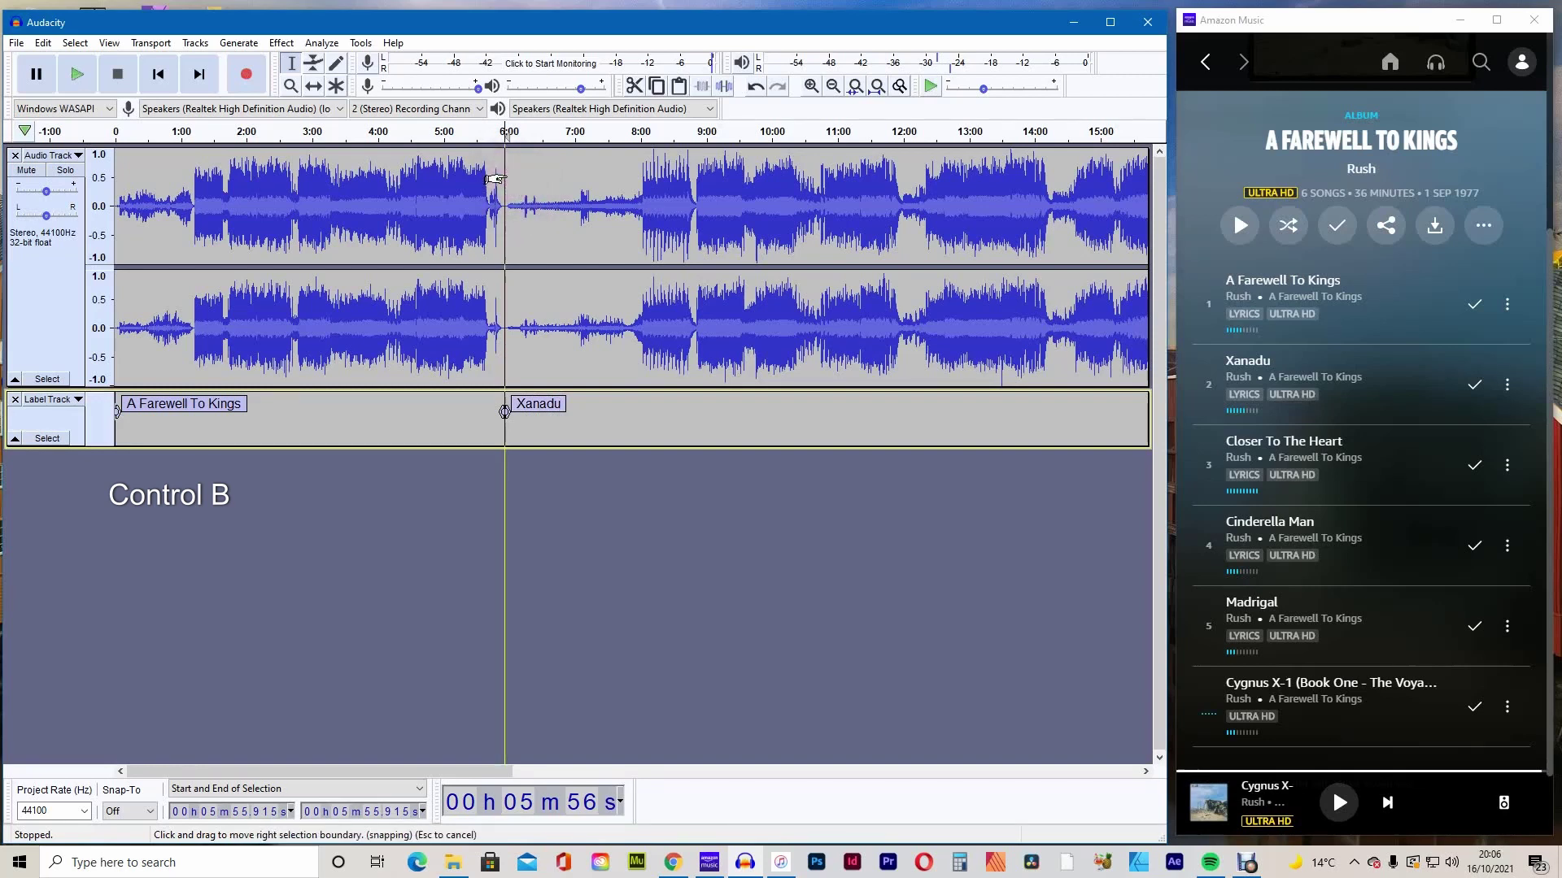
Add labels 'Closer To The Heart' at 17:05 and 'Cinderella Man' at 20:01
drag(455, 771, 573, 770)
click(811, 85)
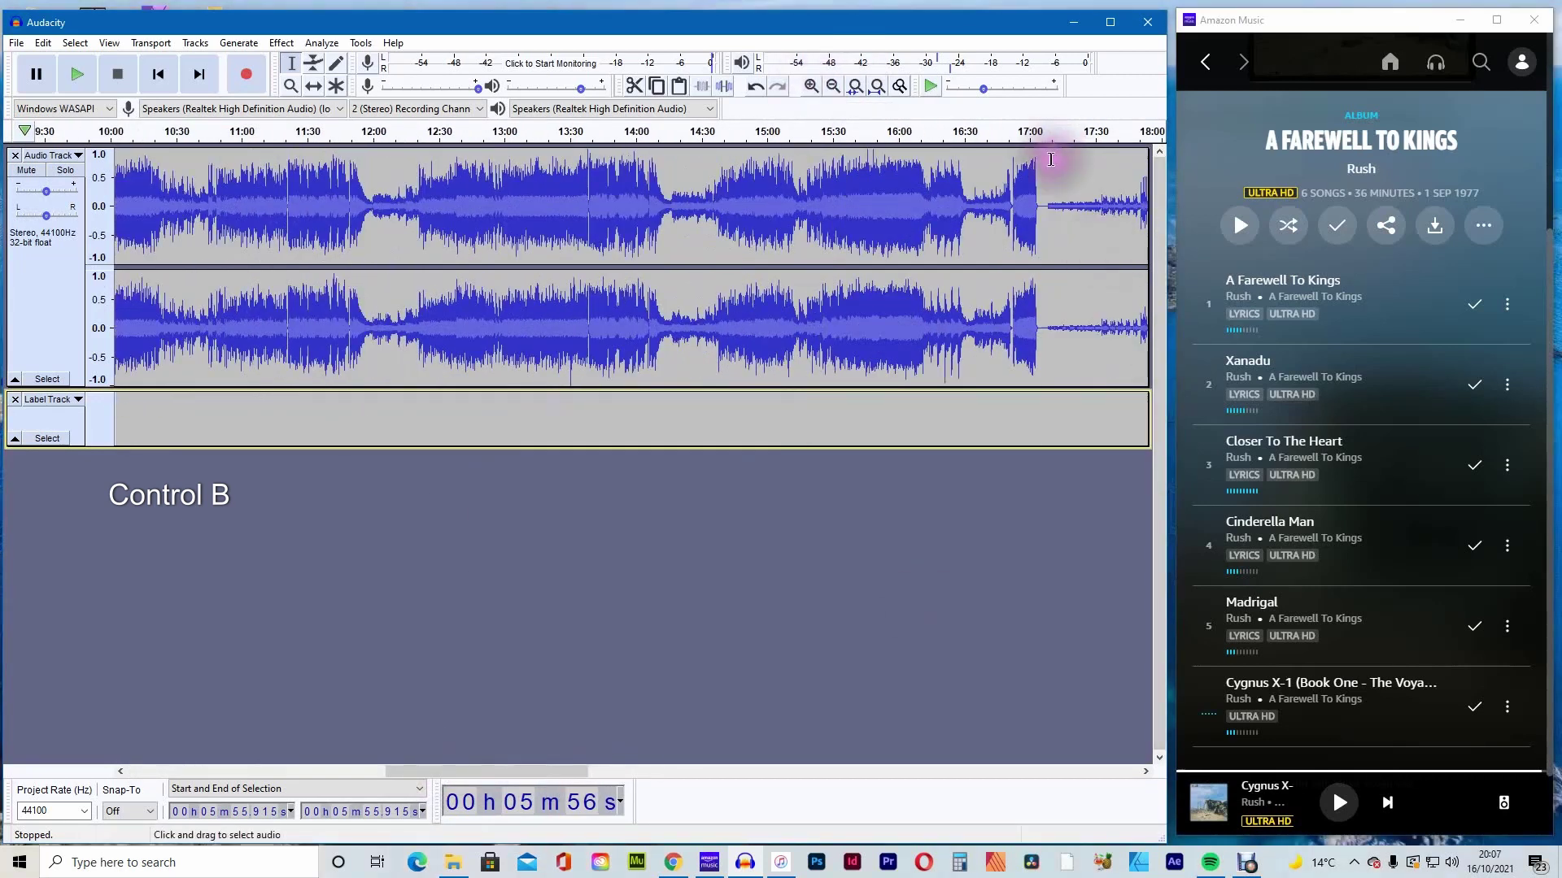
click(1050, 160)
click(1042, 204)
key(ctrl+b)
text(Closer)
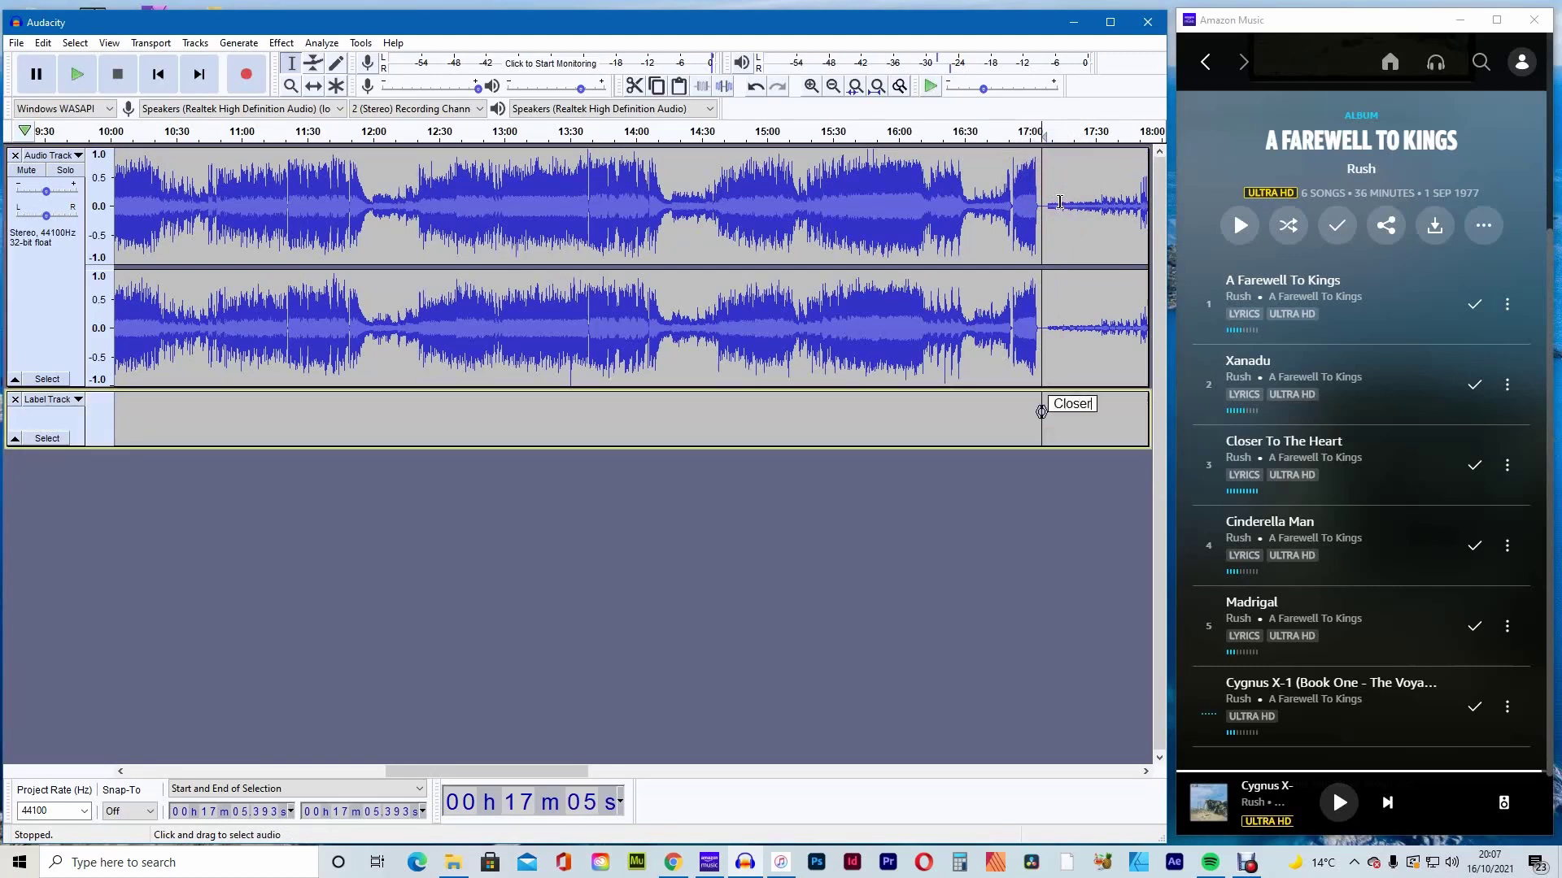
text( To The Heart)
key(Return)
click(907, 162)
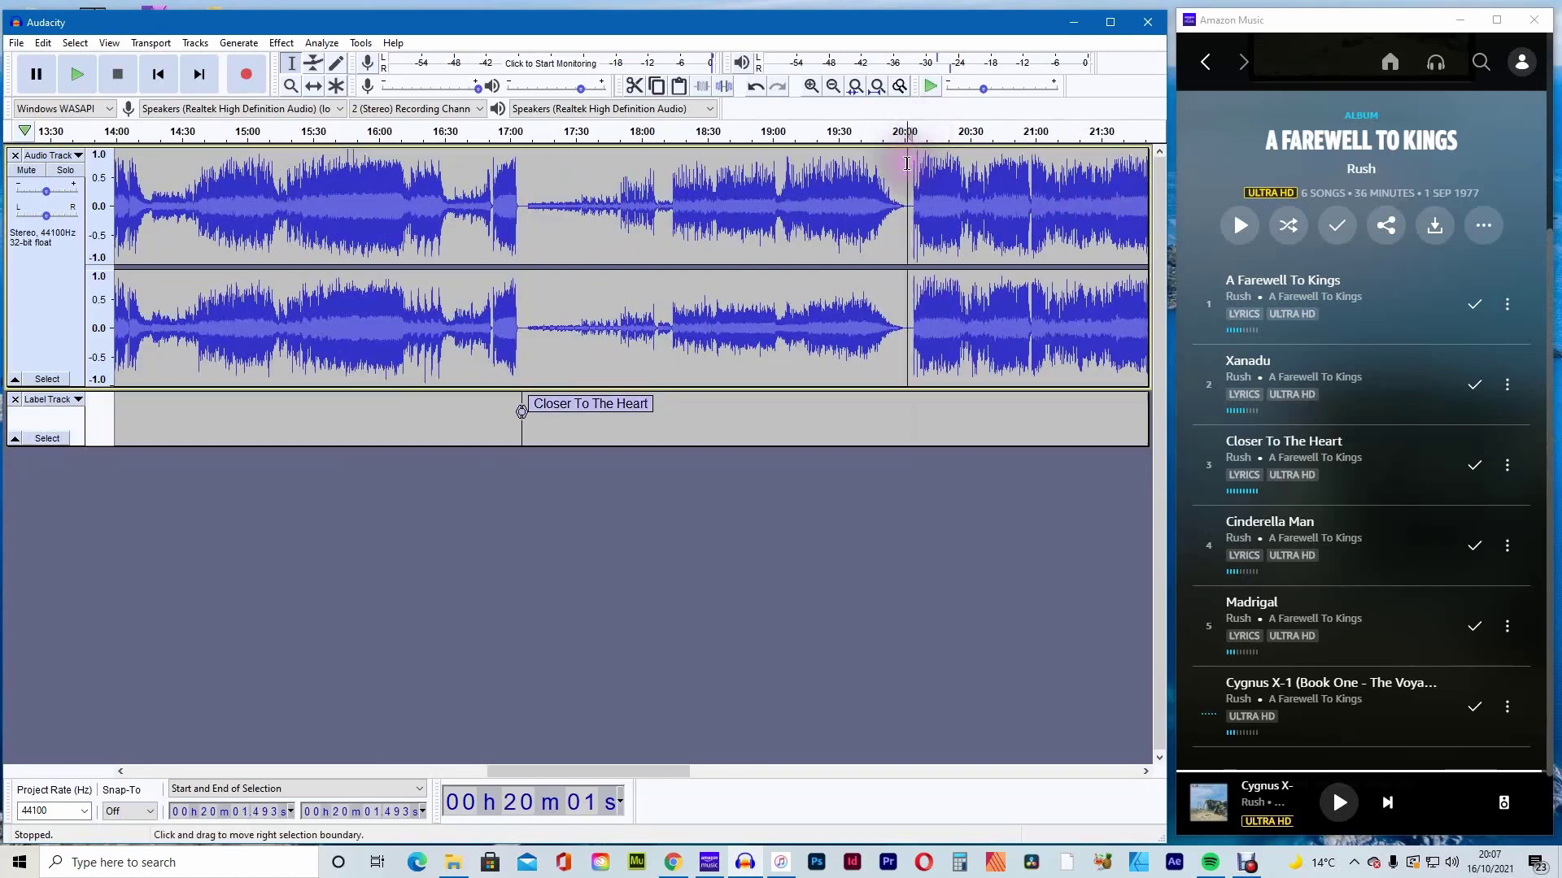
key(ctrl+b)
text(Cinderella Man)
key(Return)
Add labels 'Madrical' at 24:23 and 'Cygnus X-1' at 27:01, then zoom out
drag(620, 771, 768, 768)
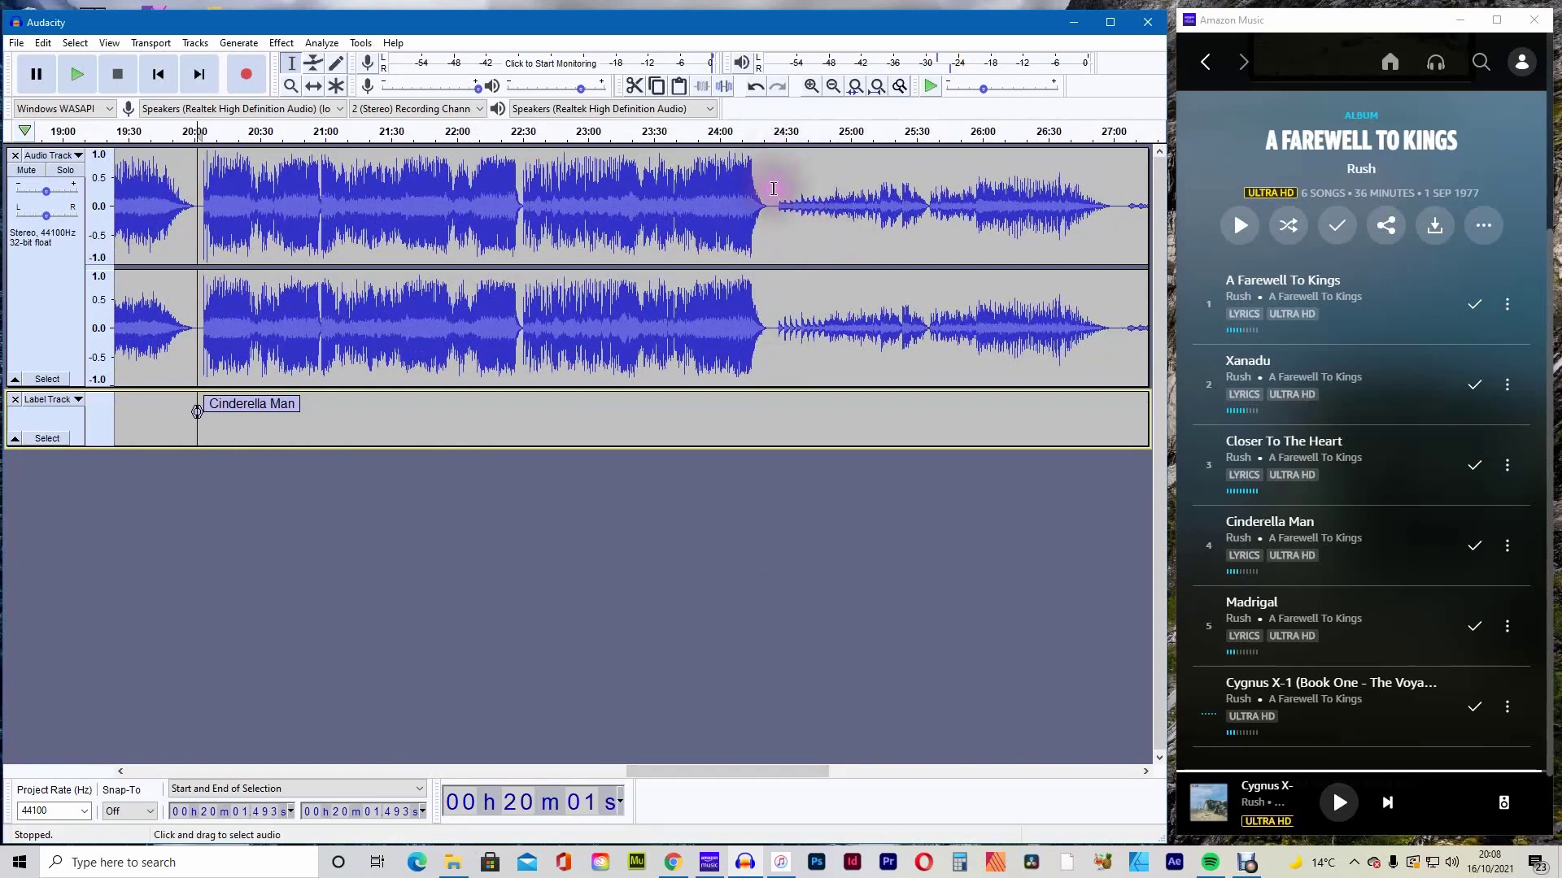
click(771, 187)
key(ctrl+b)
text(Madiical)
key(Return)
scroll(743, 174, right, 5)
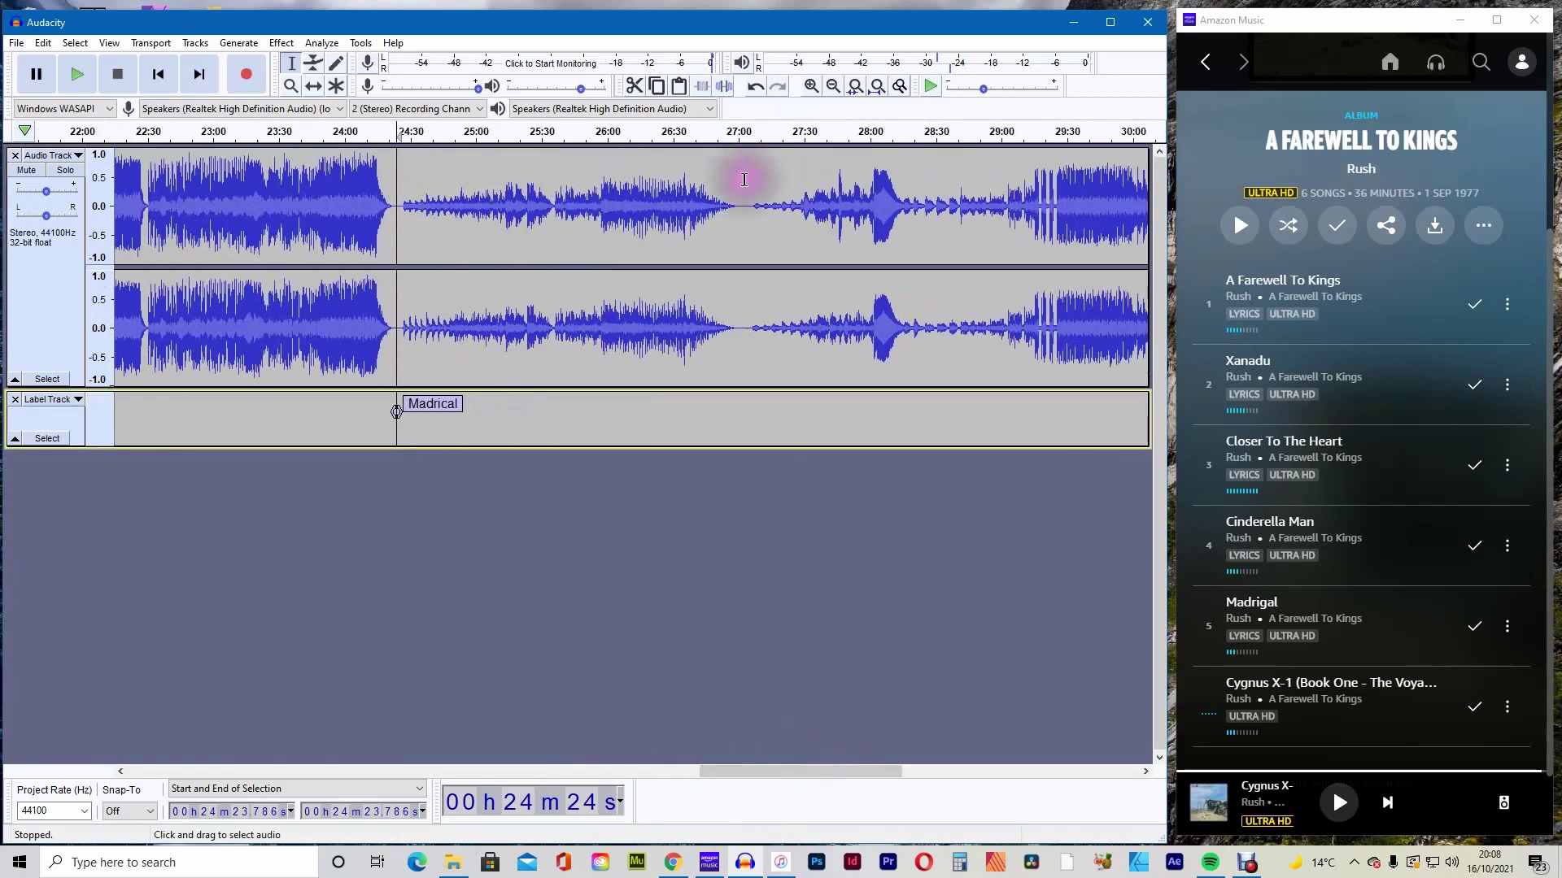
click(743, 174)
key(ctrl+b)
text(Cygnus X-1)
key(Return)
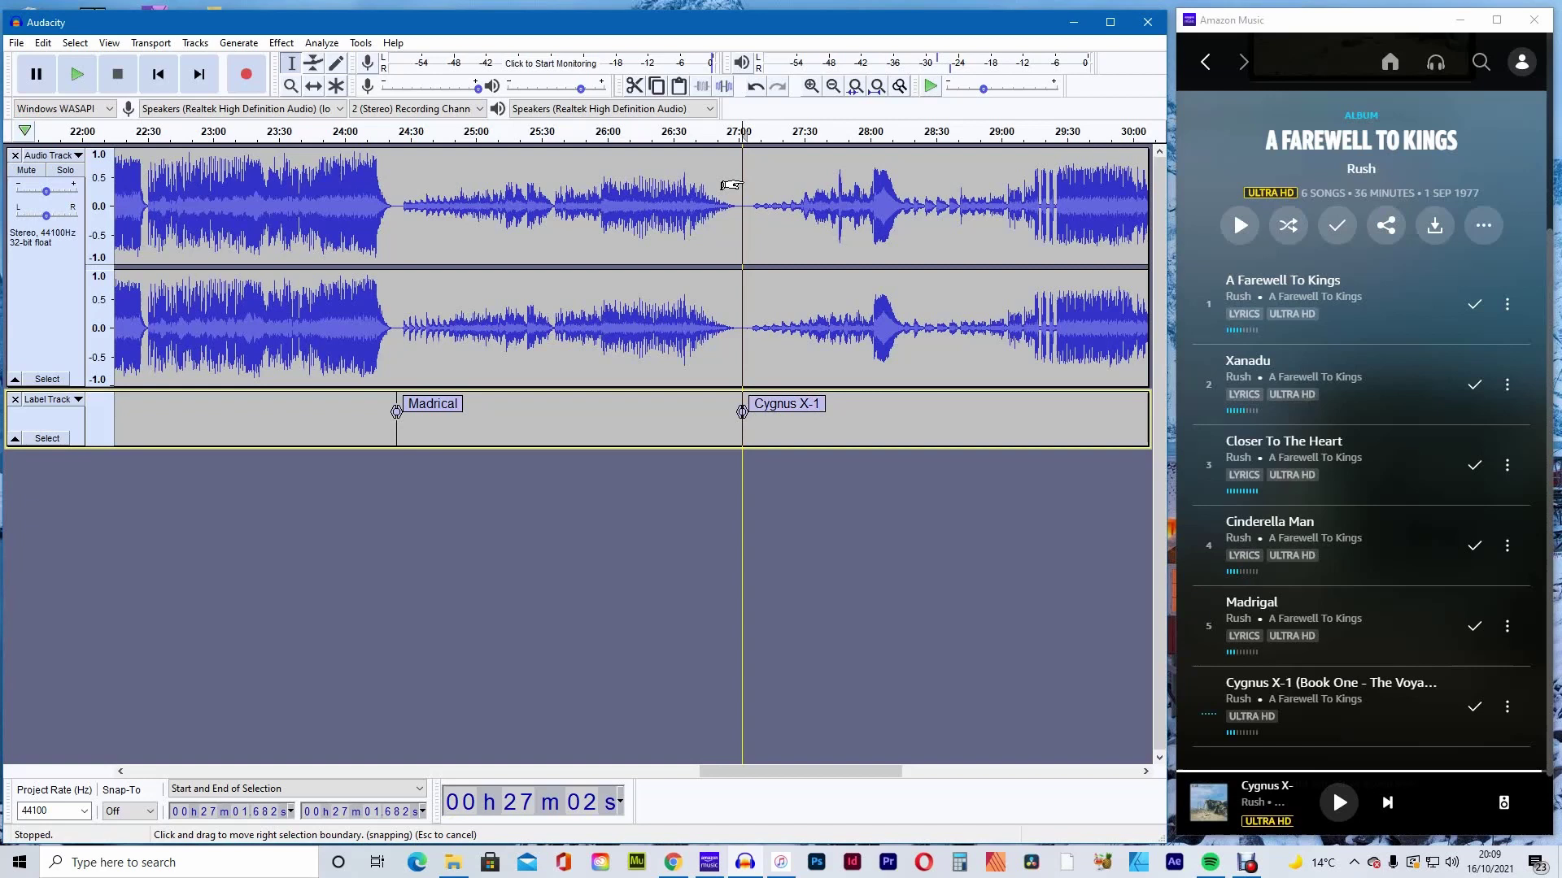
click(832, 86)
click(832, 87)
click(832, 87)
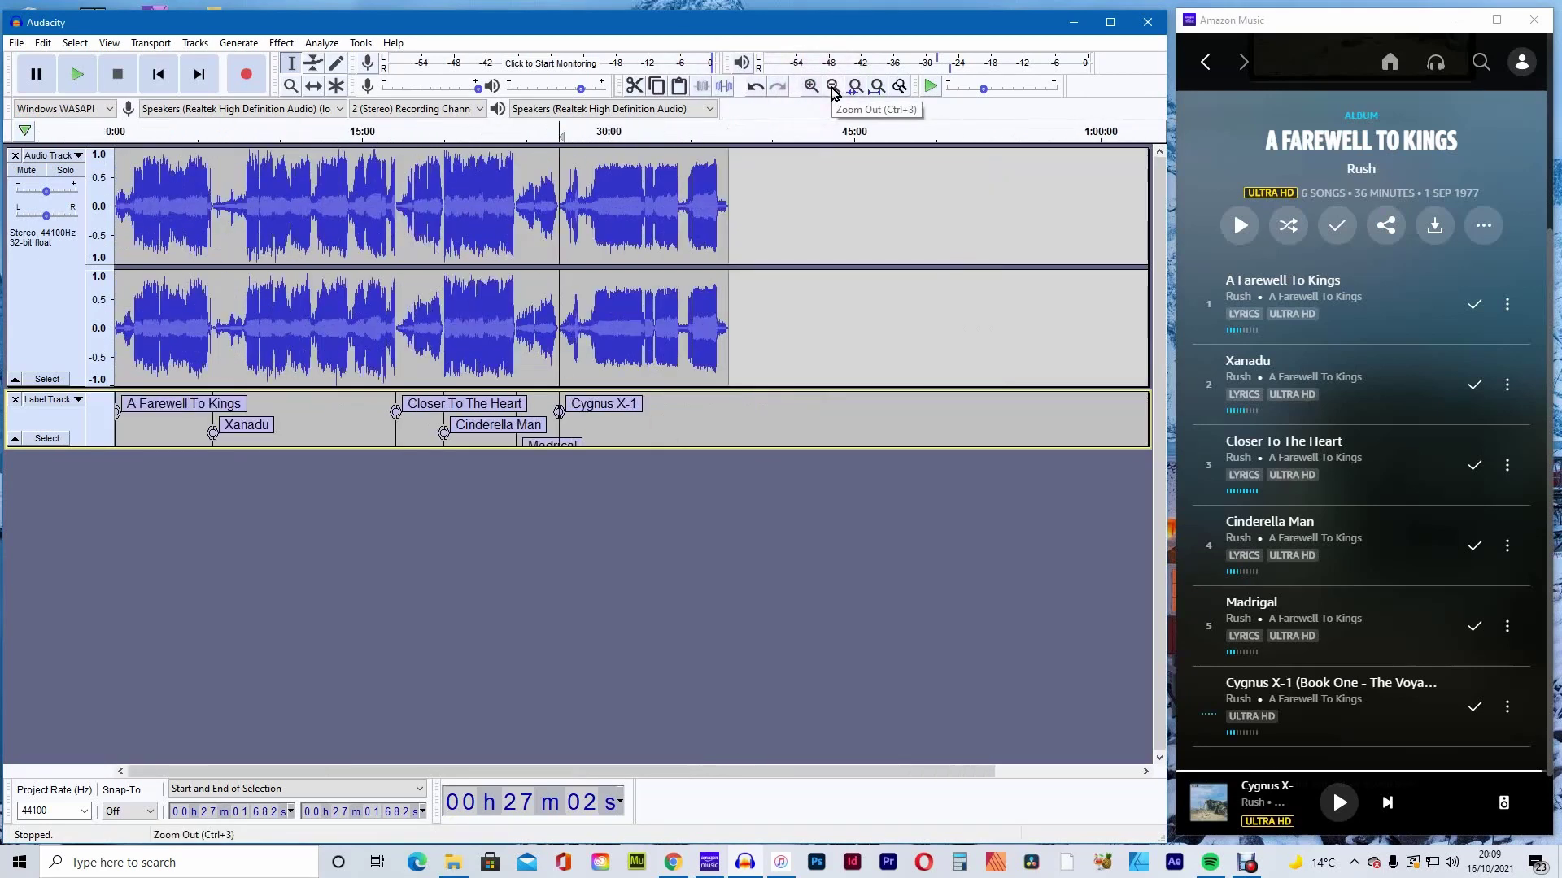
Open Audacity's File menu over the six-label recording
click(753, 471)
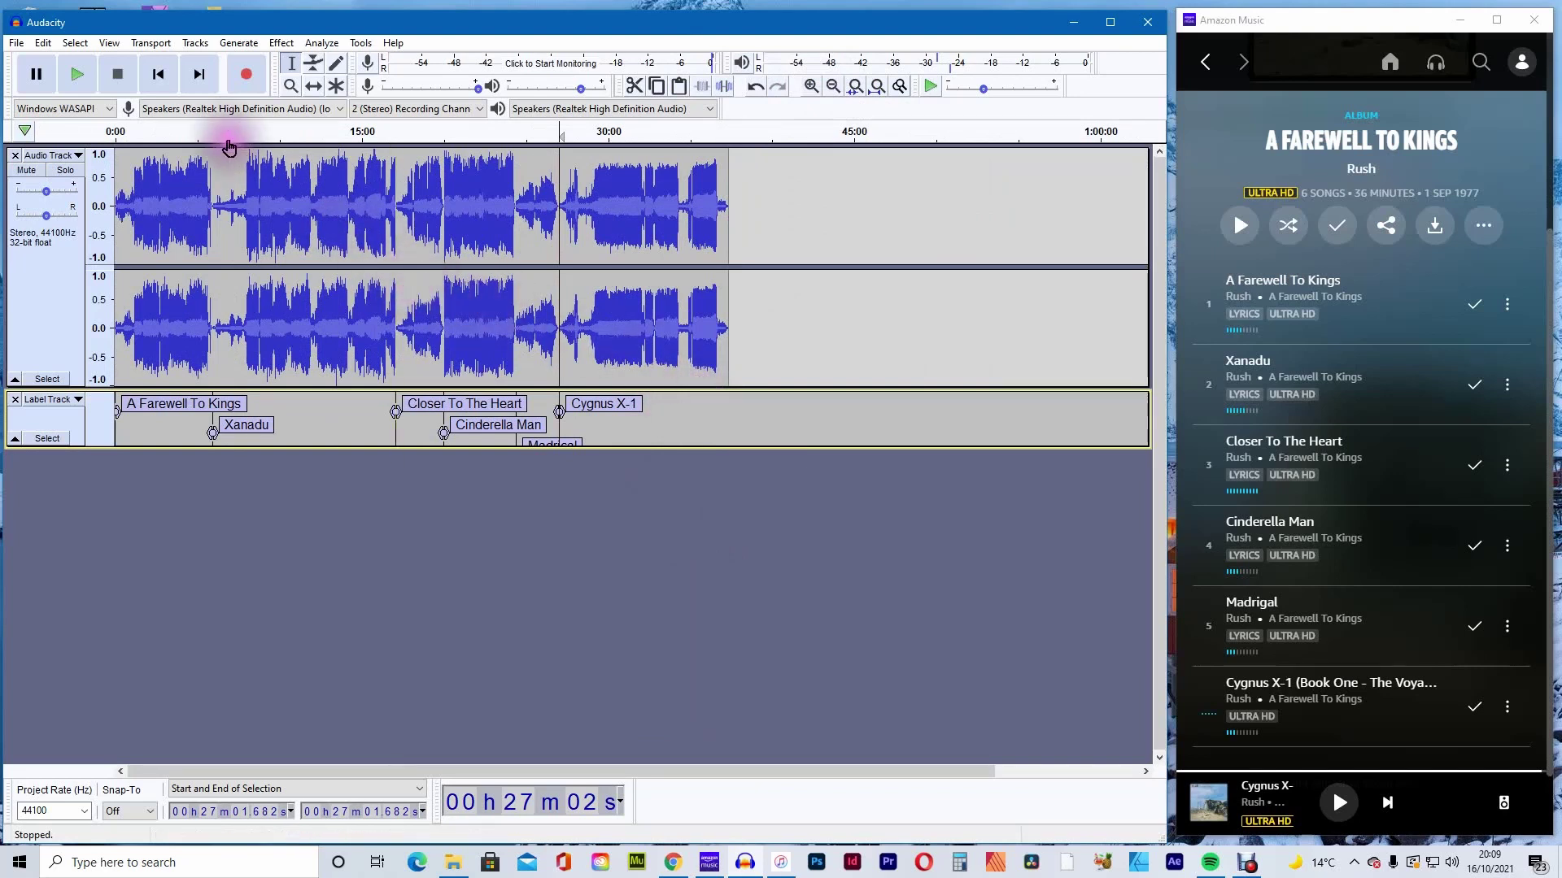
click(16, 45)
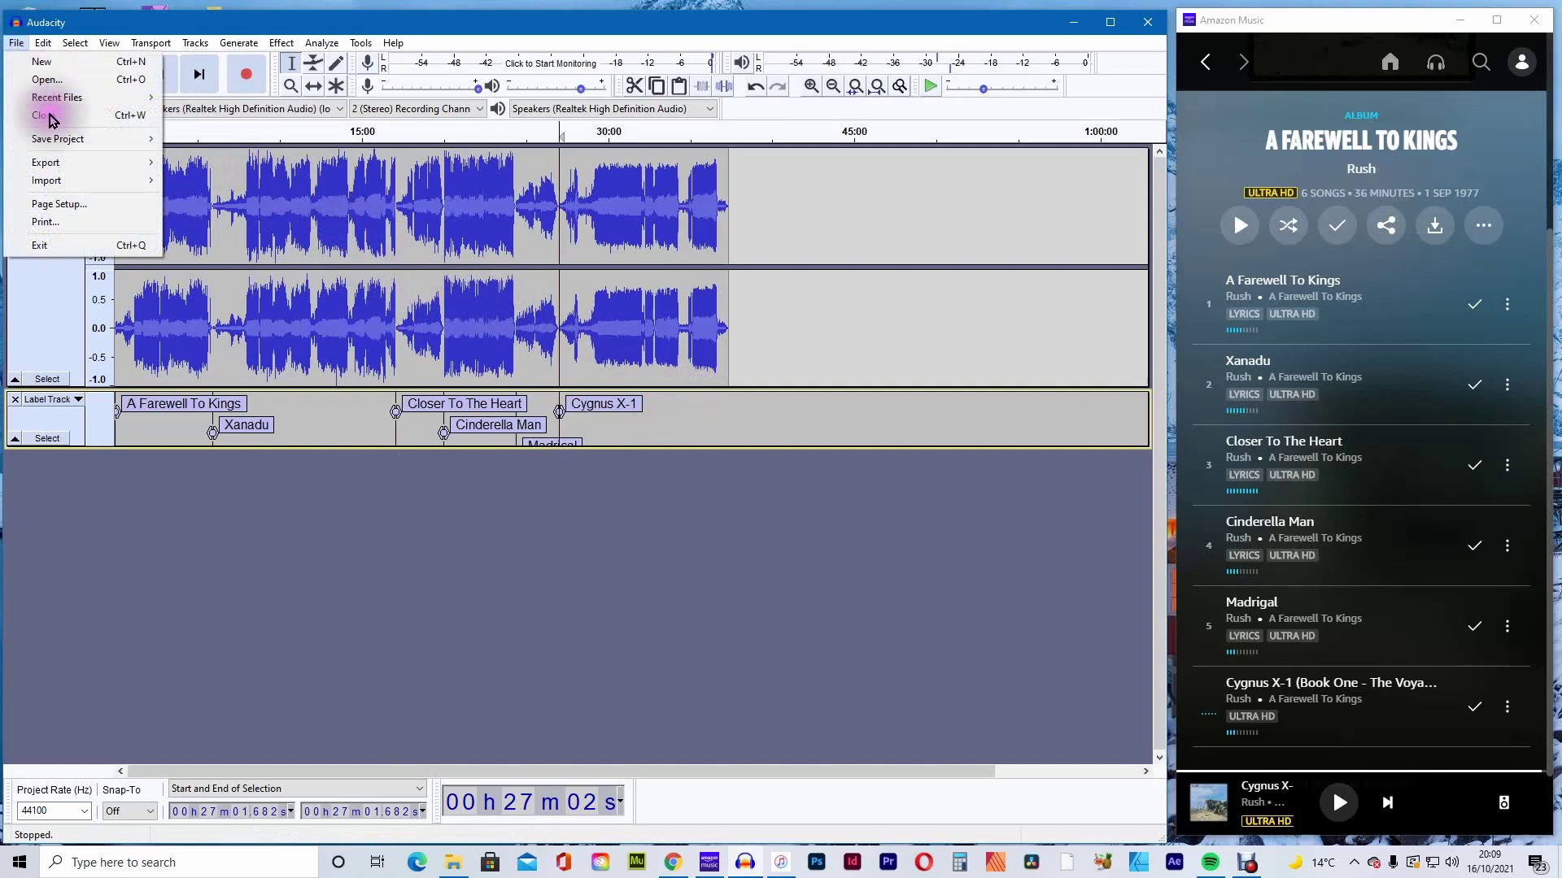
Start an Export Multiple of WAV files split by labels into E:\Documents
click(74, 162)
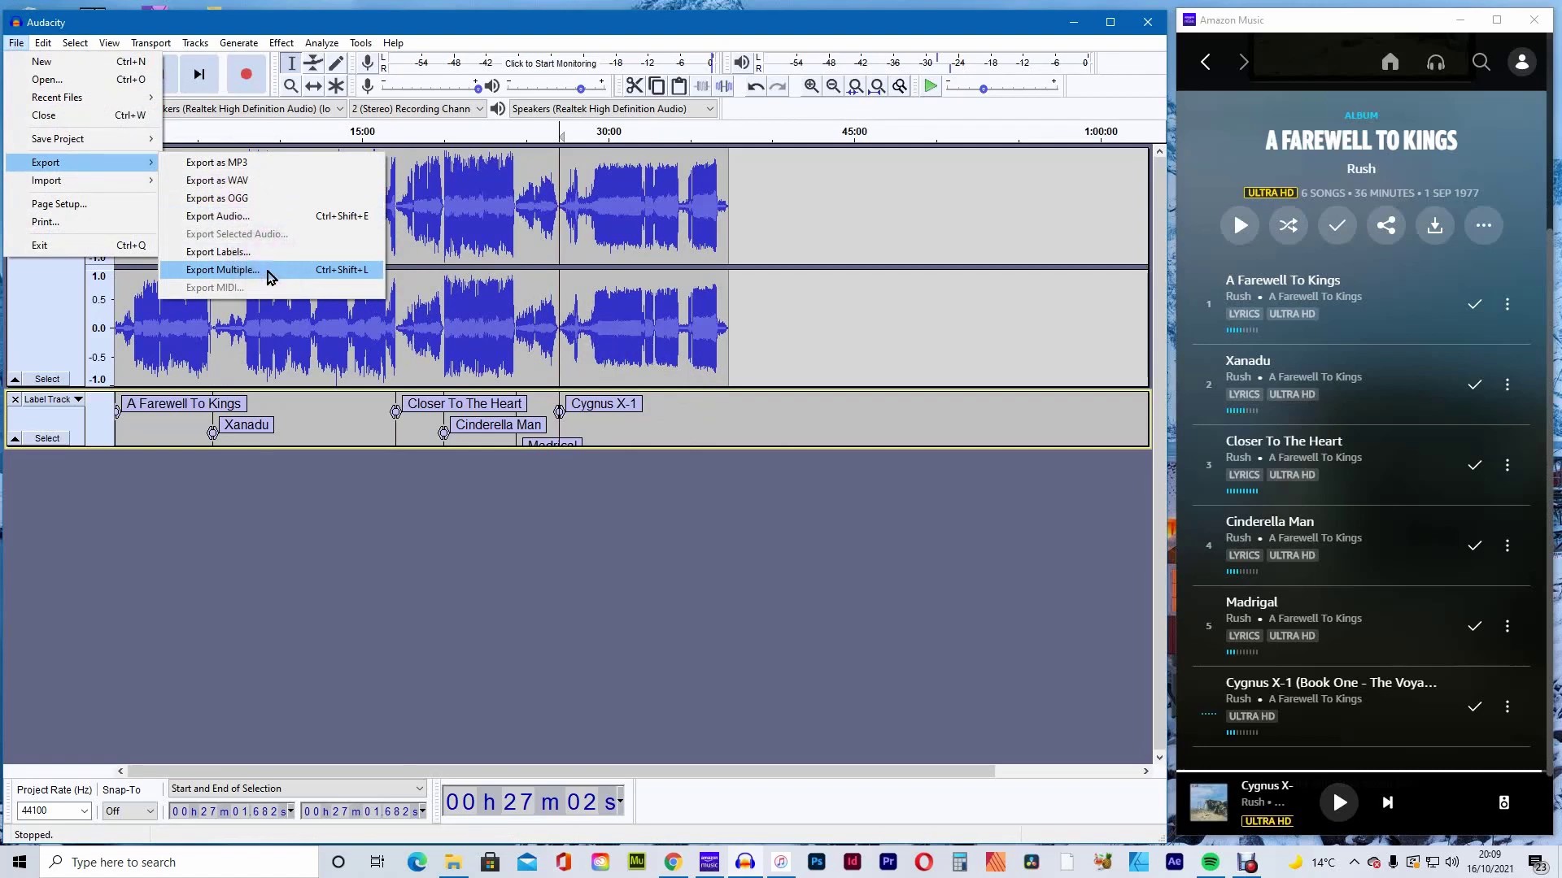
click(271, 278)
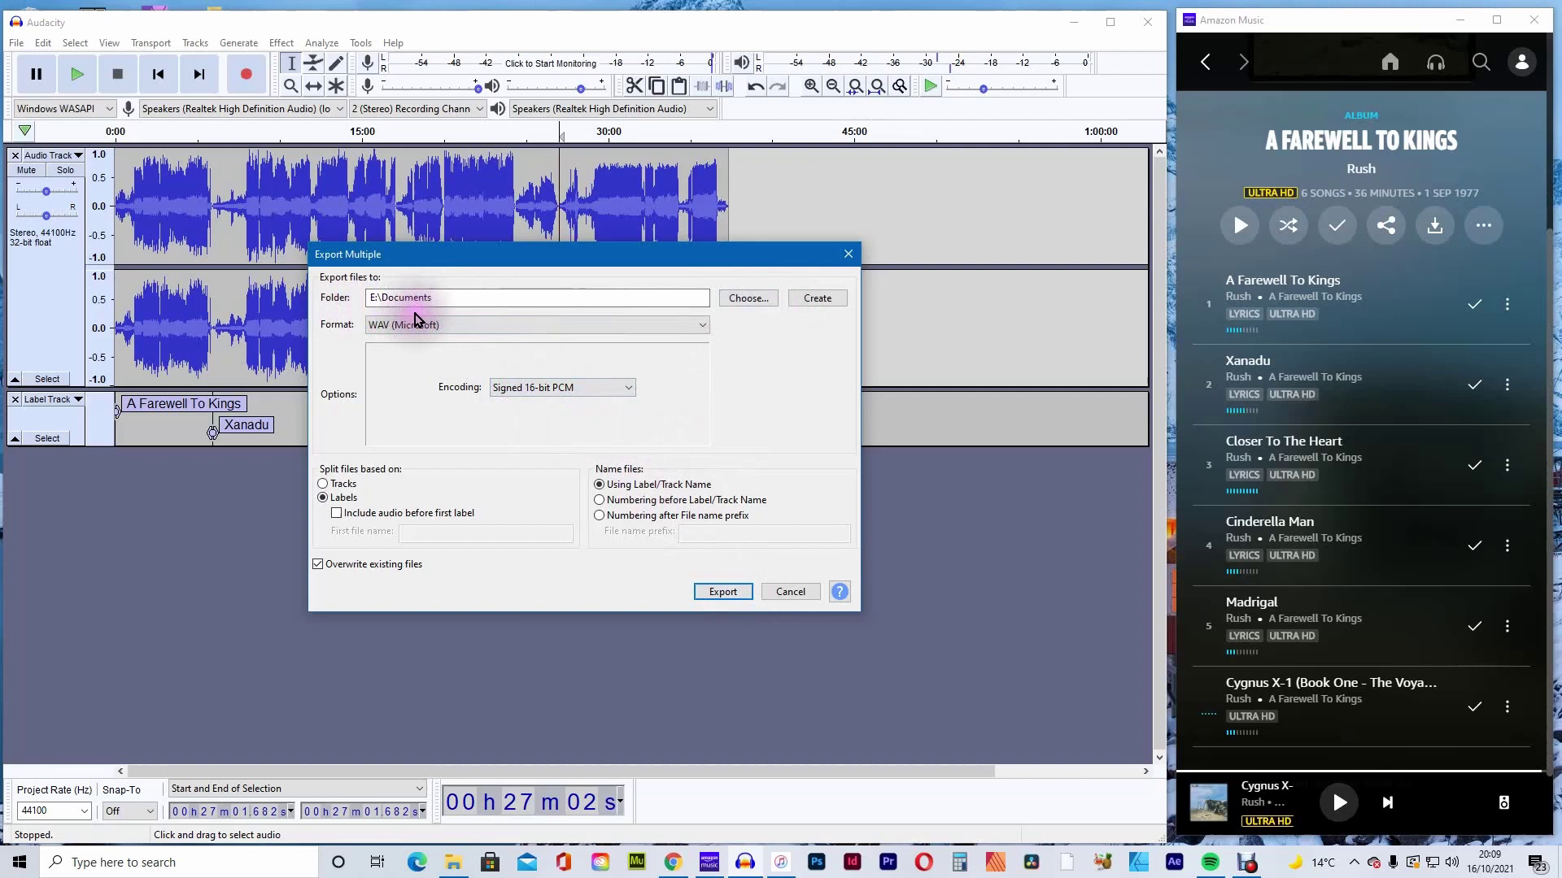
click(723, 594)
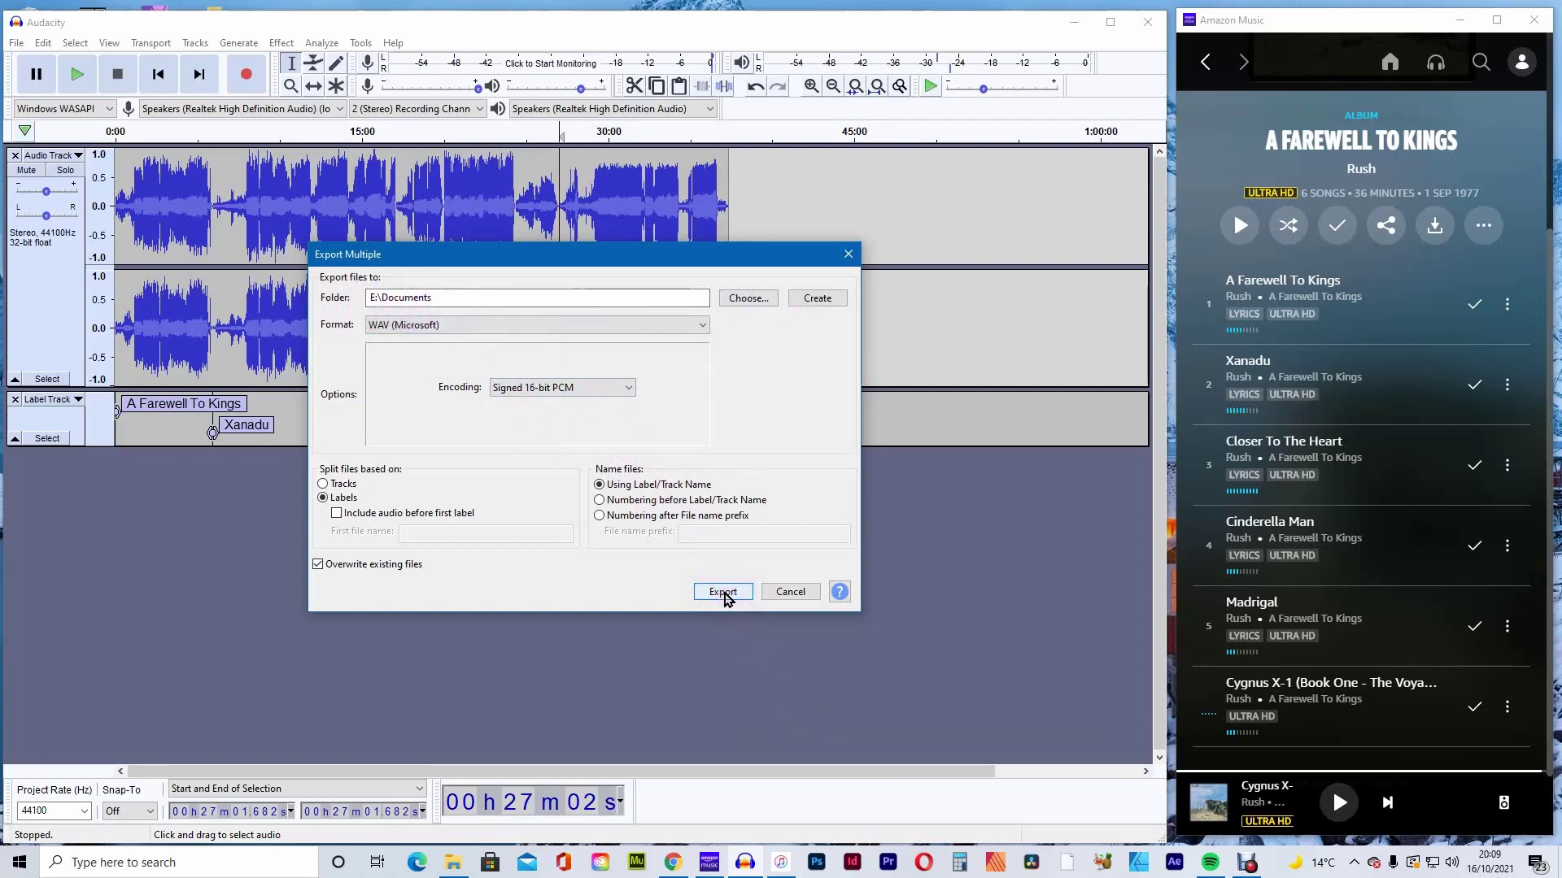
Set the Artist Name metadata tag to 'Rush'
click(724, 593)
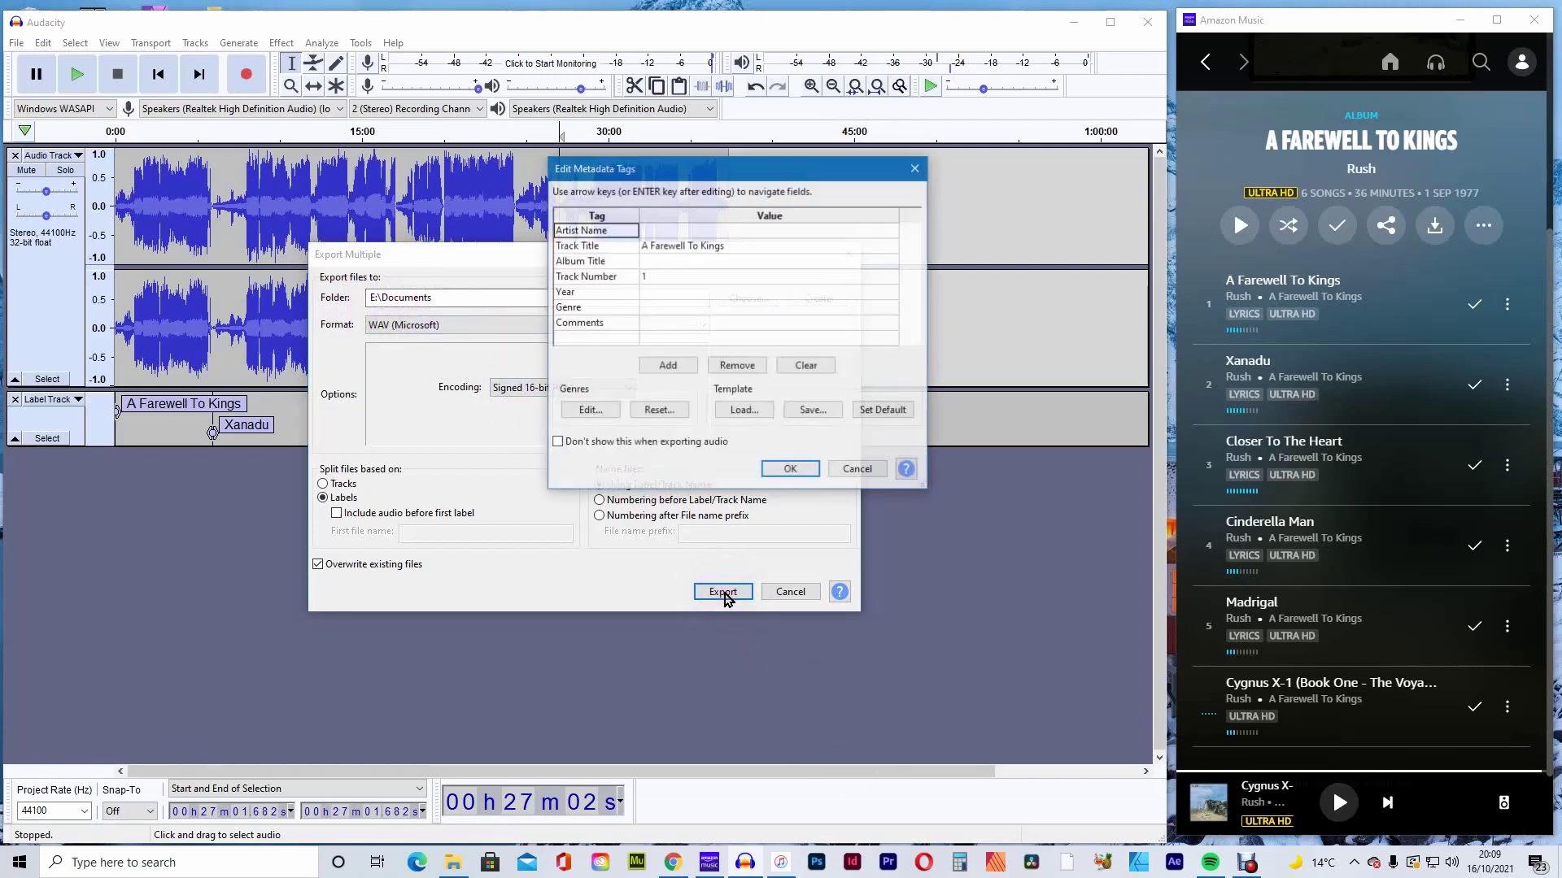
click(651, 232)
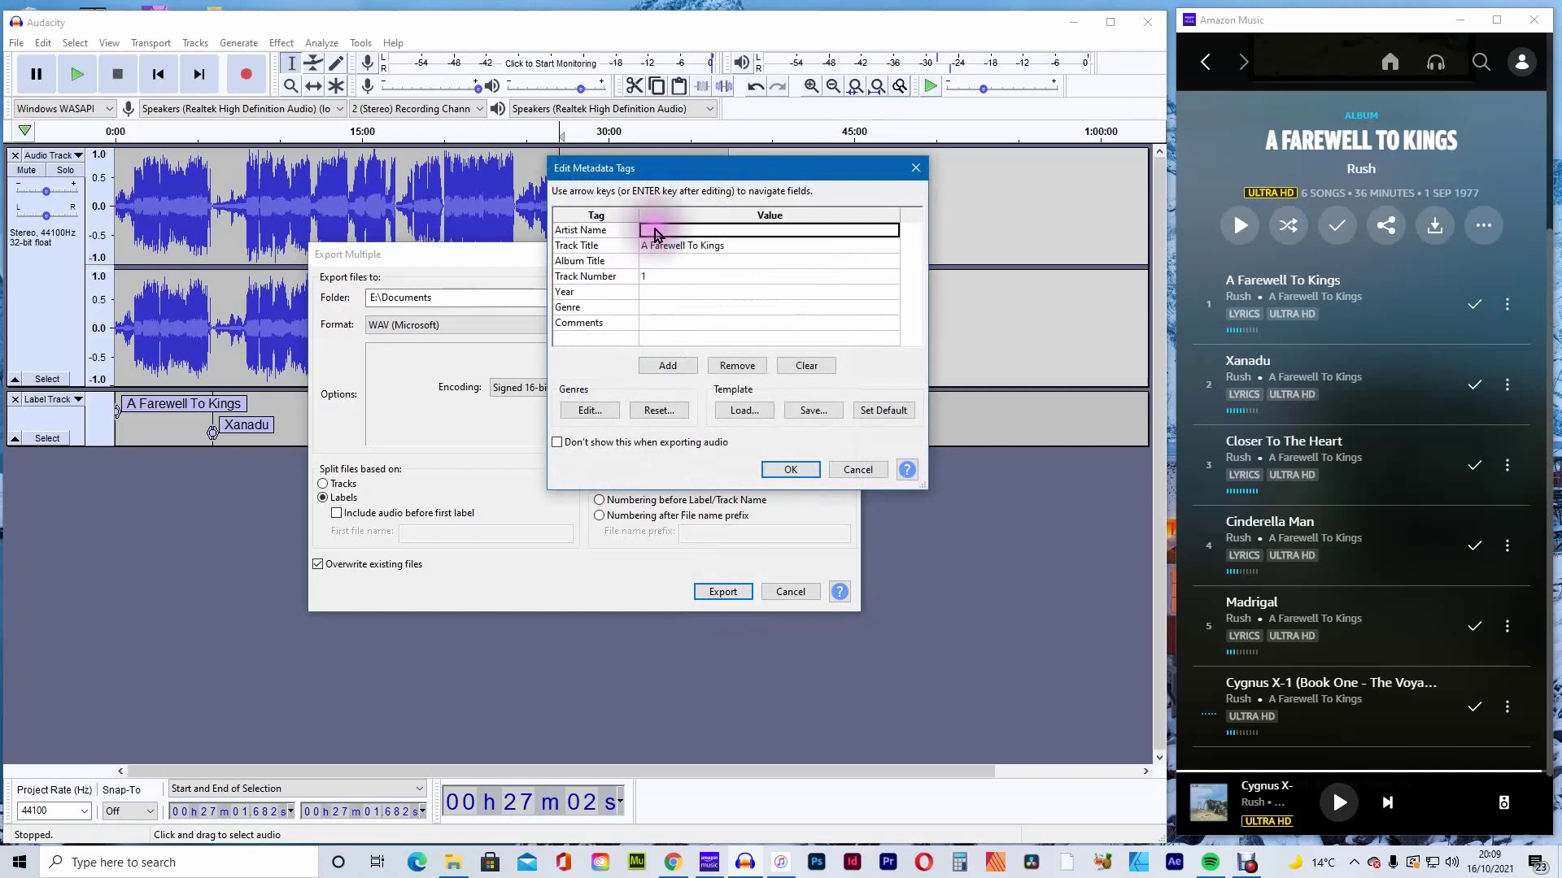
text(Rush)
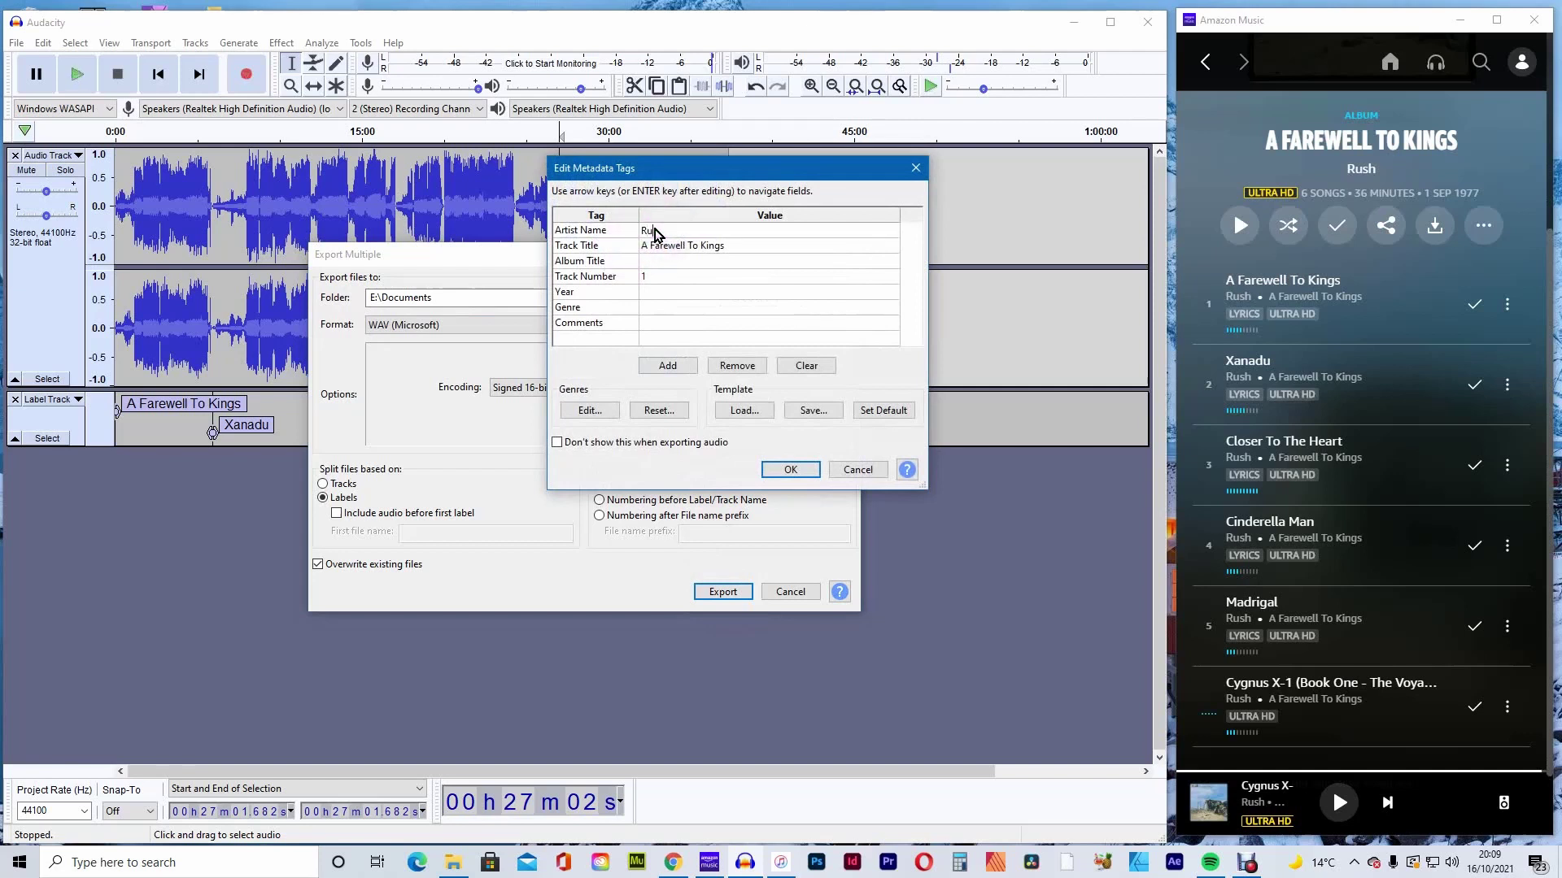
key(Return)
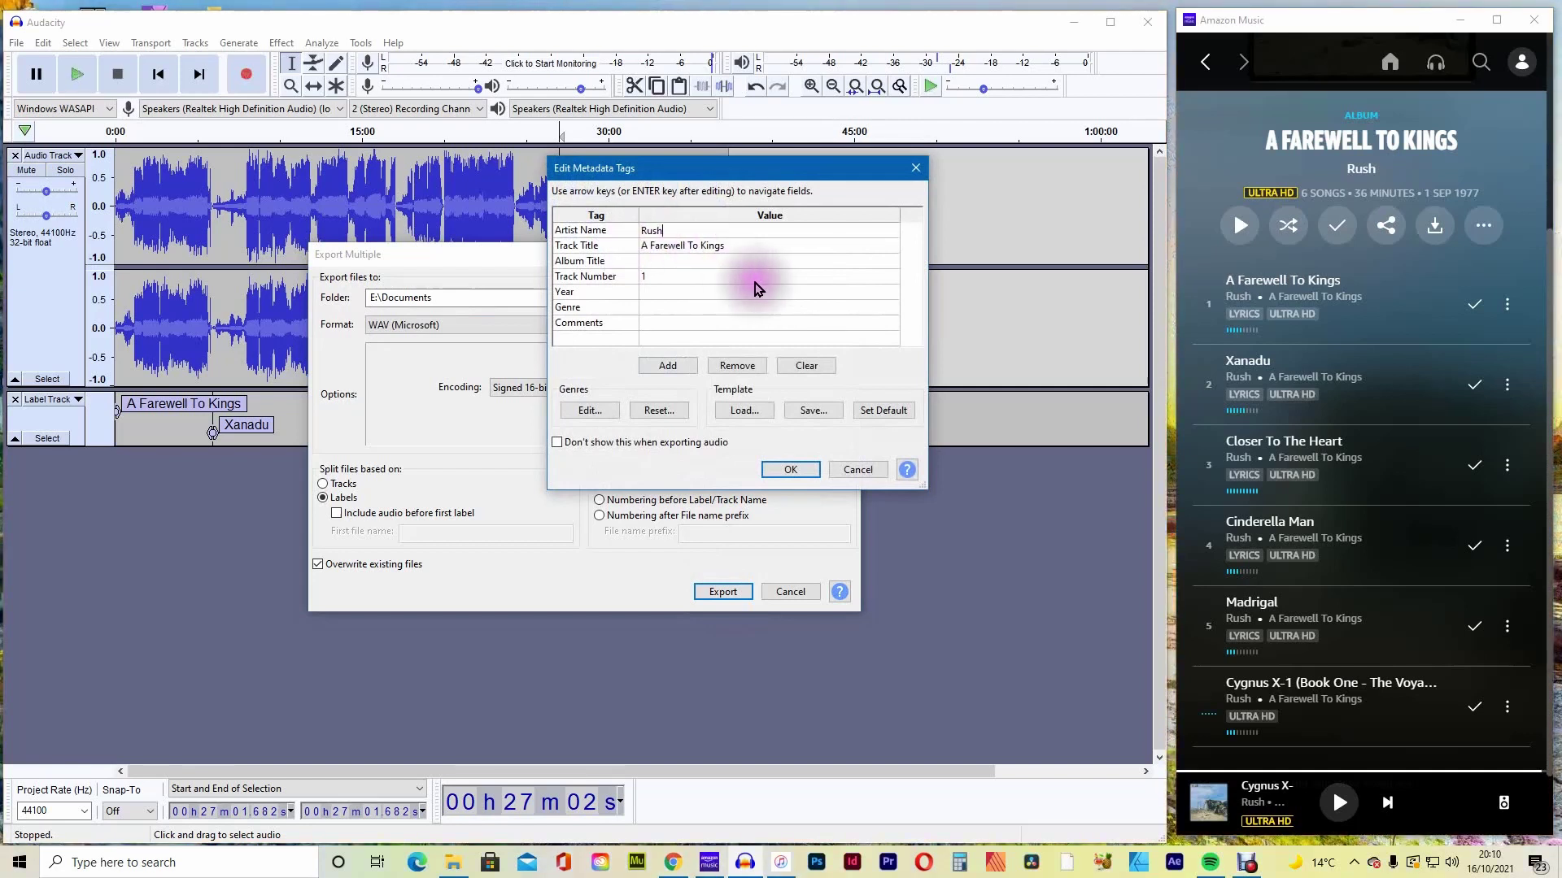
Accept the tags for all six songs and dismiss the export success message
click(800, 470)
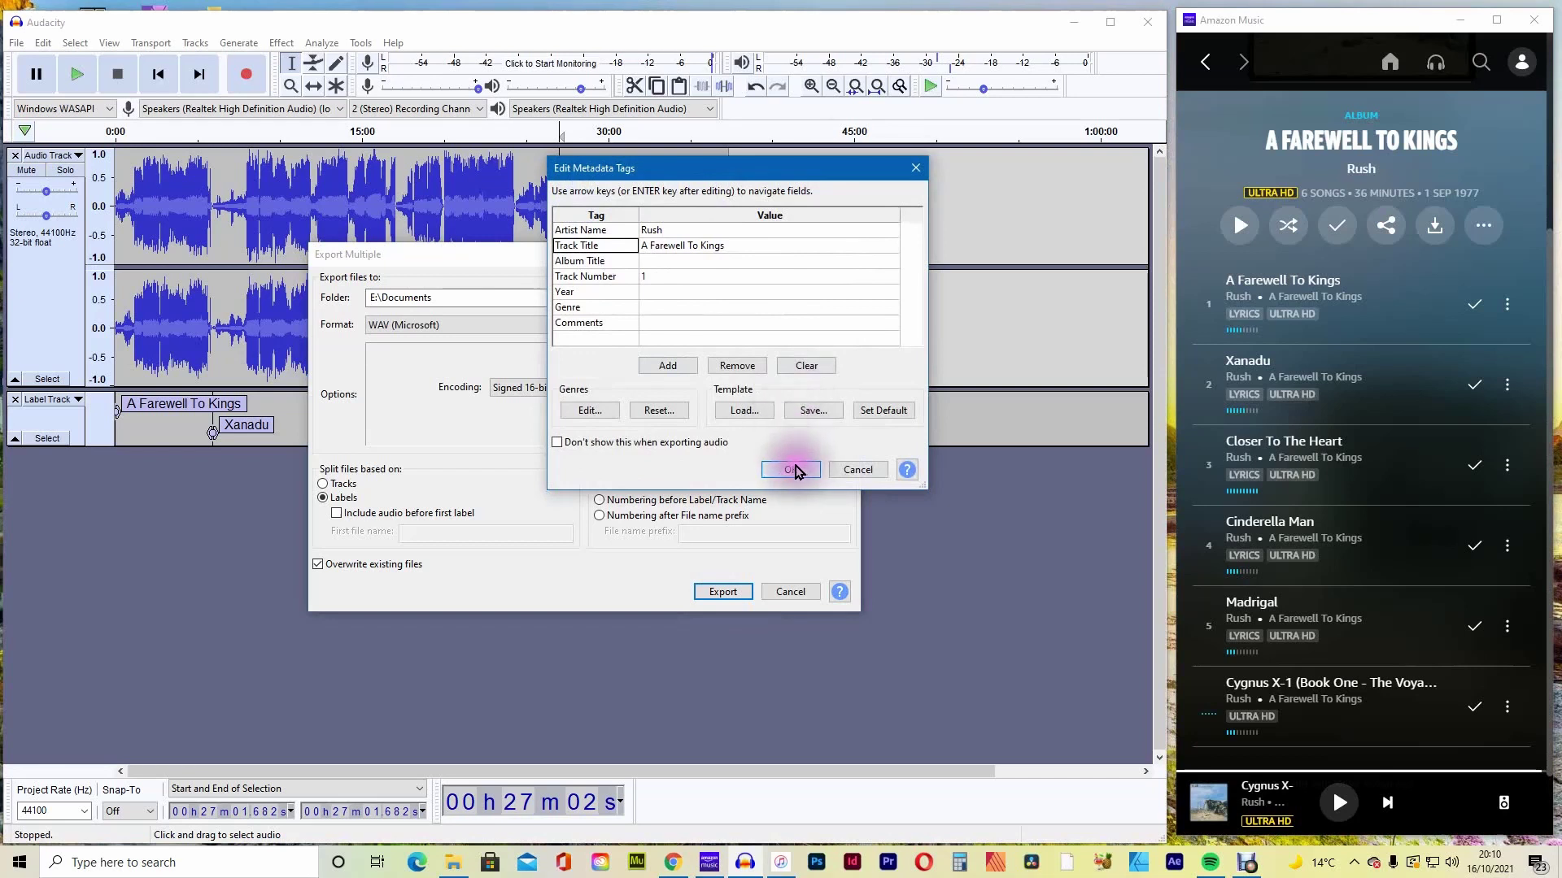
click(798, 470)
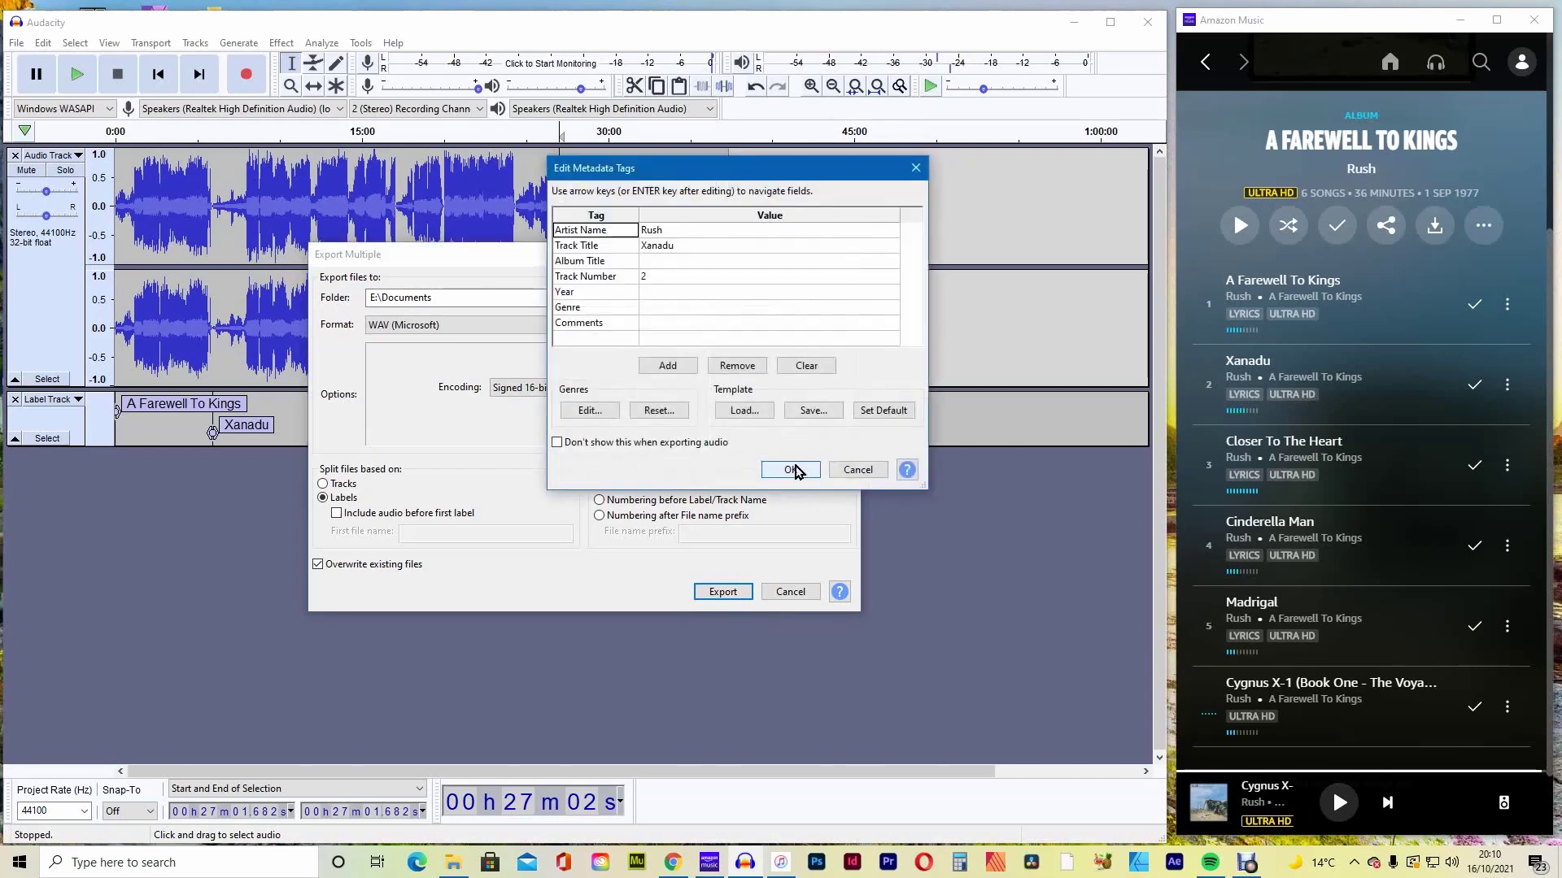
click(796, 470)
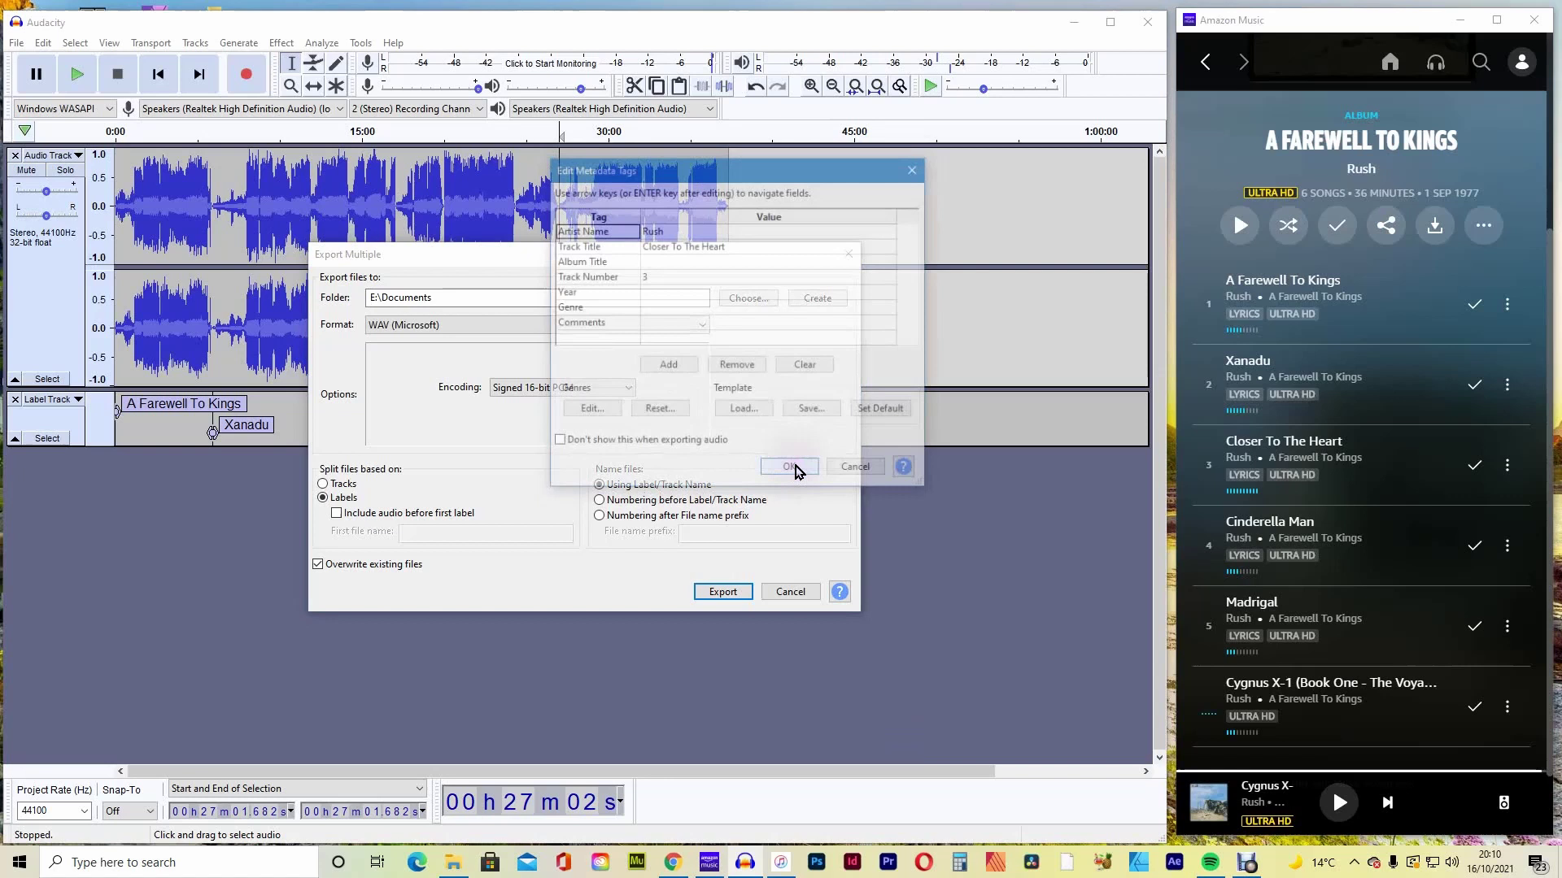
click(794, 470)
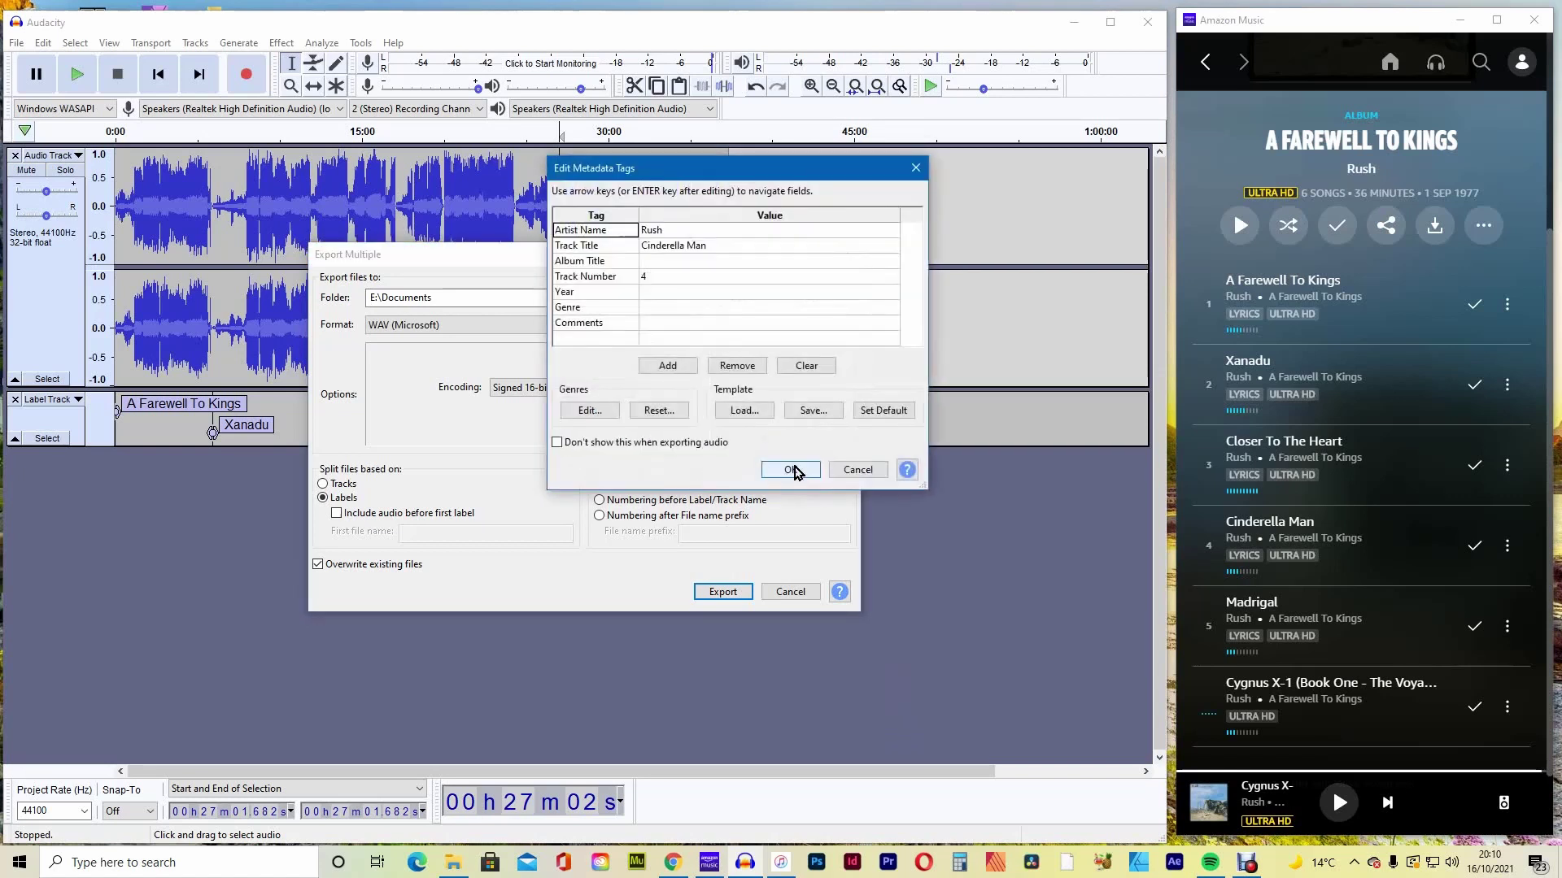
click(795, 470)
click(795, 472)
click(793, 472)
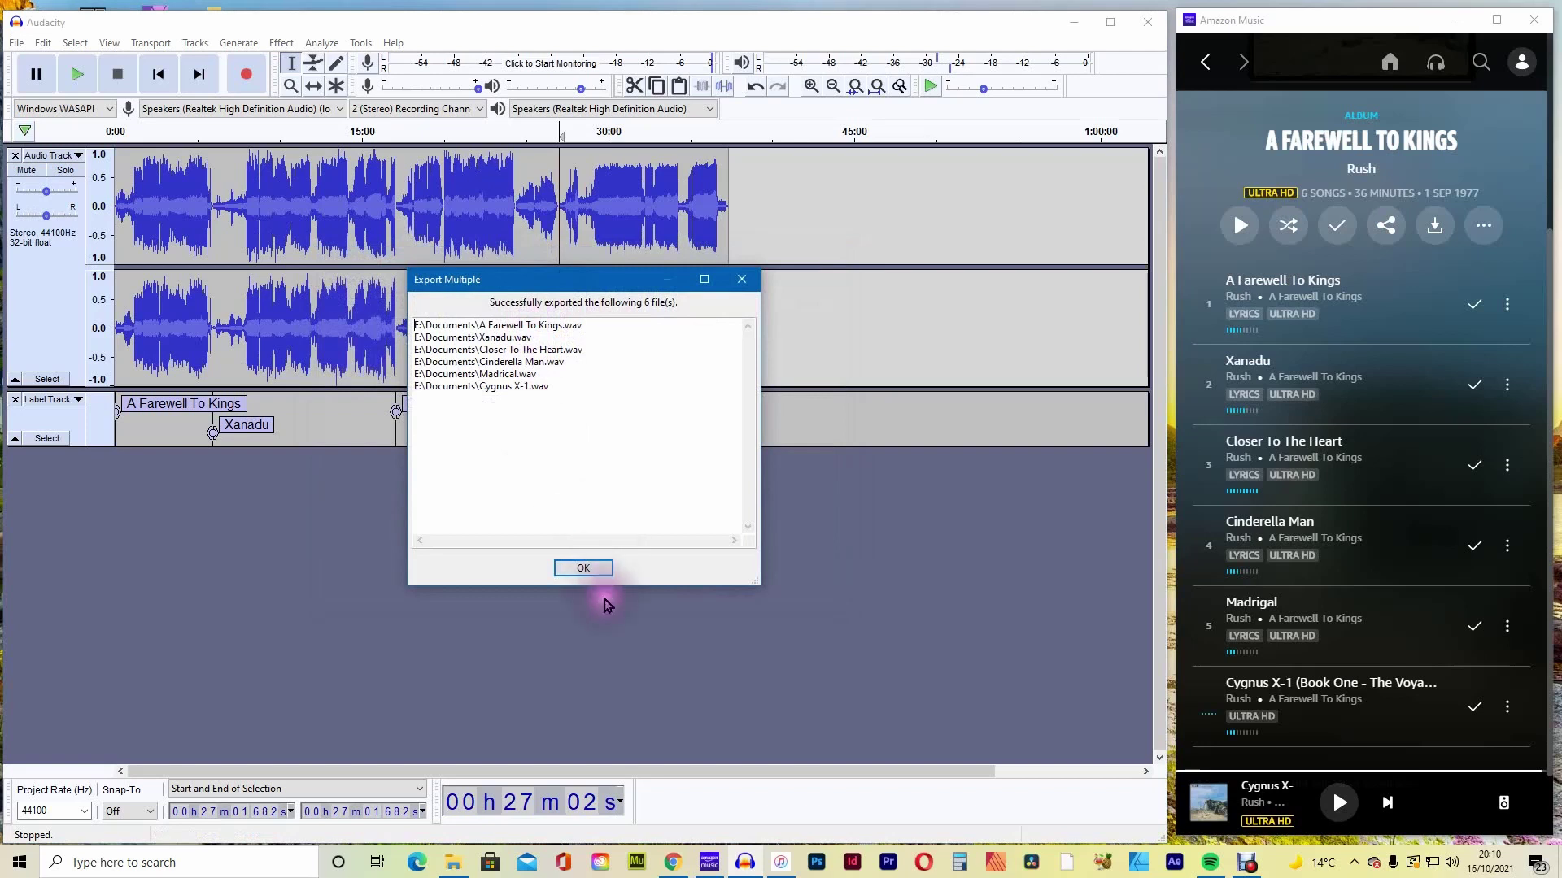
click(586, 568)
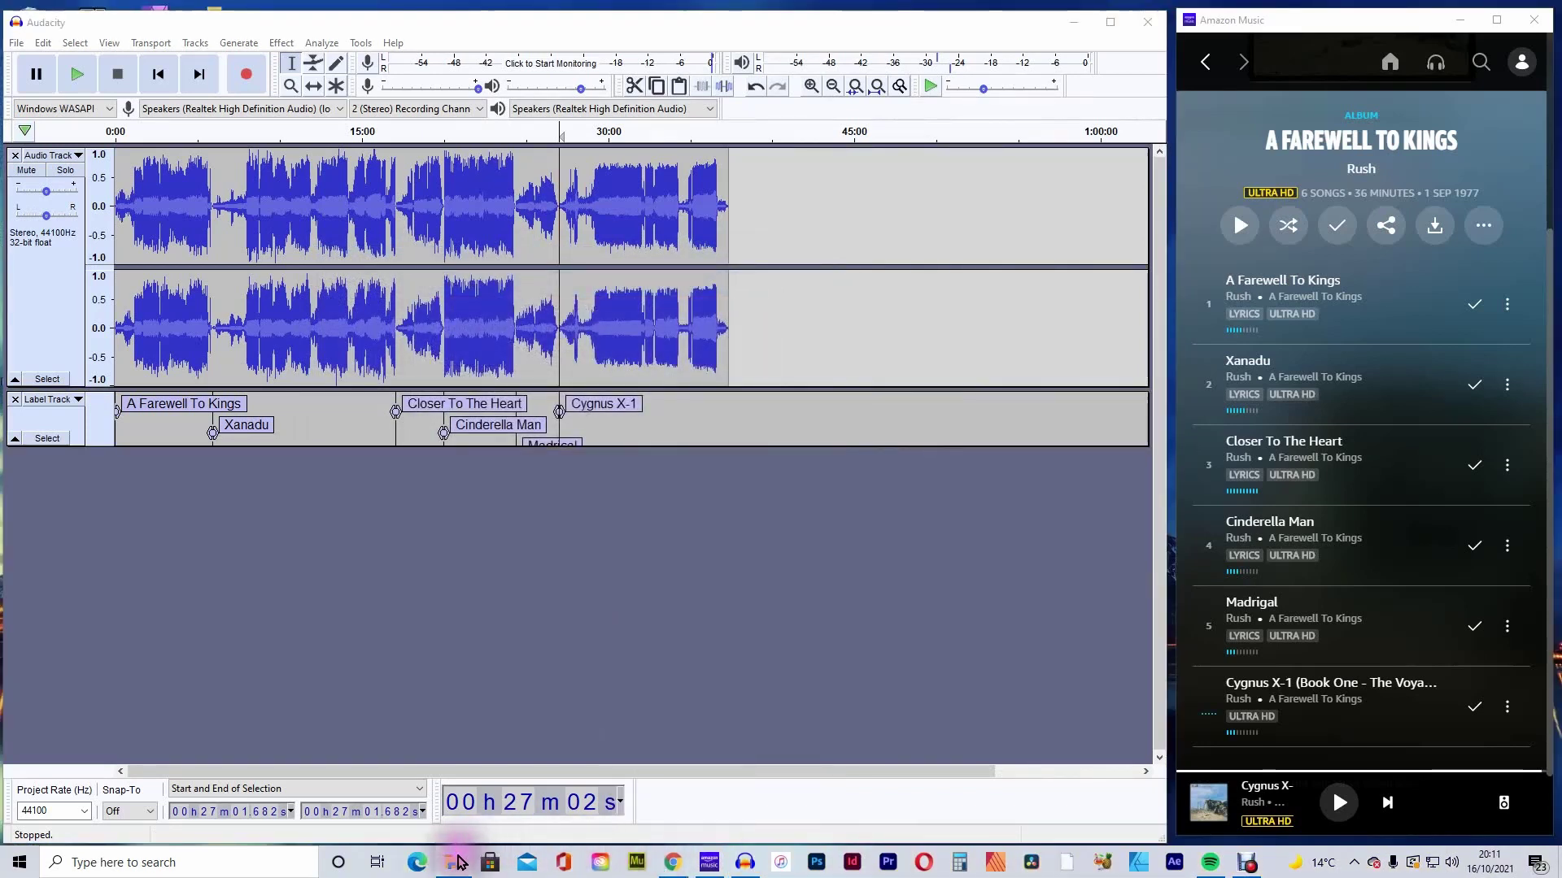
Open the Cygnus X-1 WAV file from E:\Documents in iTunes using Open with
click(455, 862)
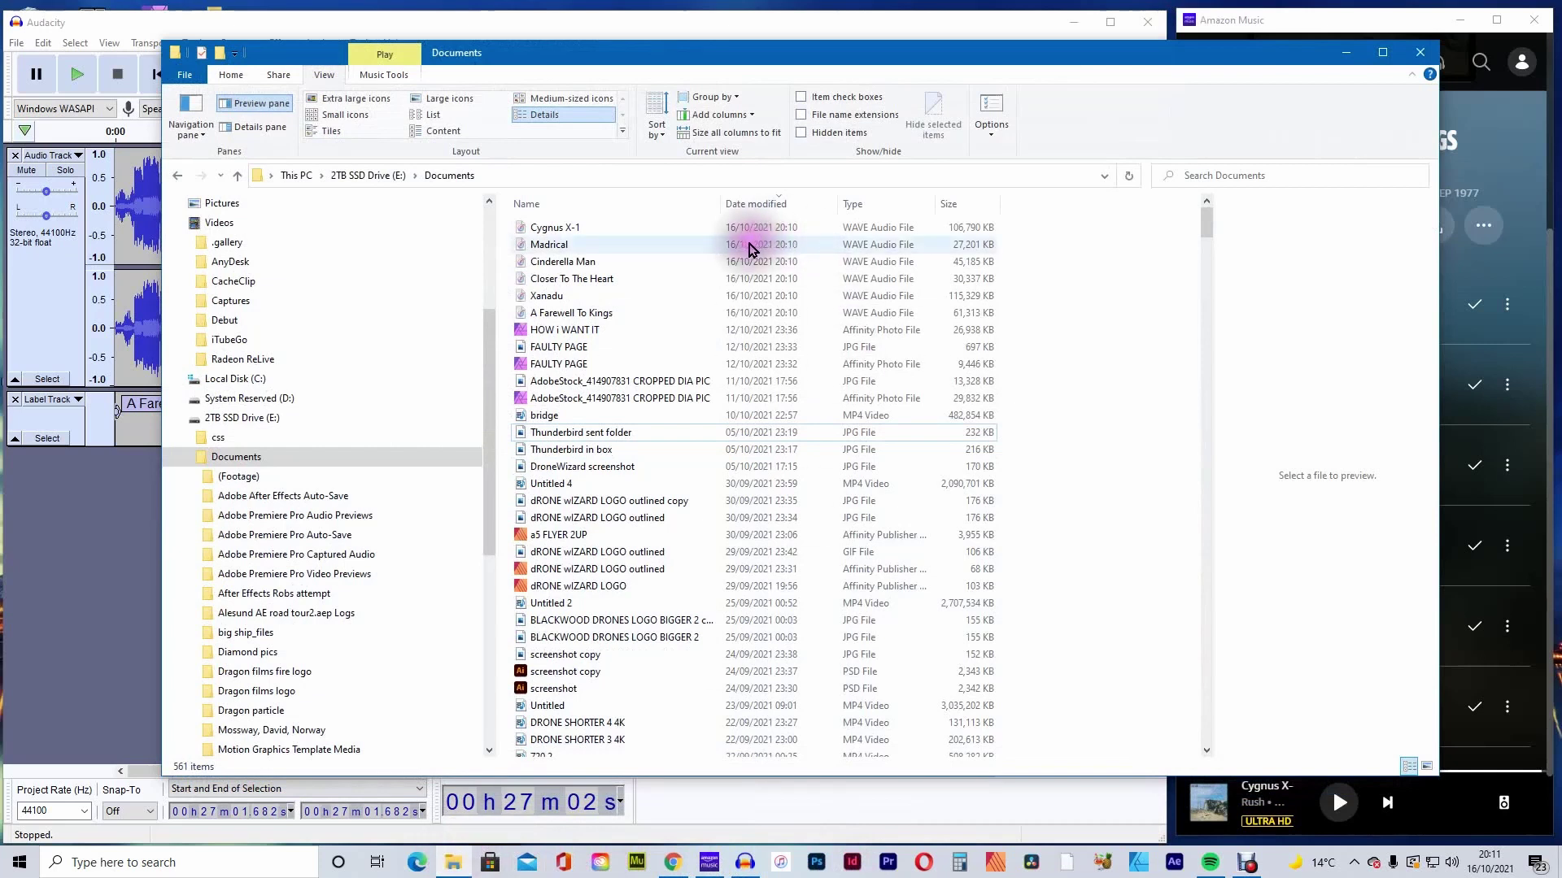
click(614, 231)
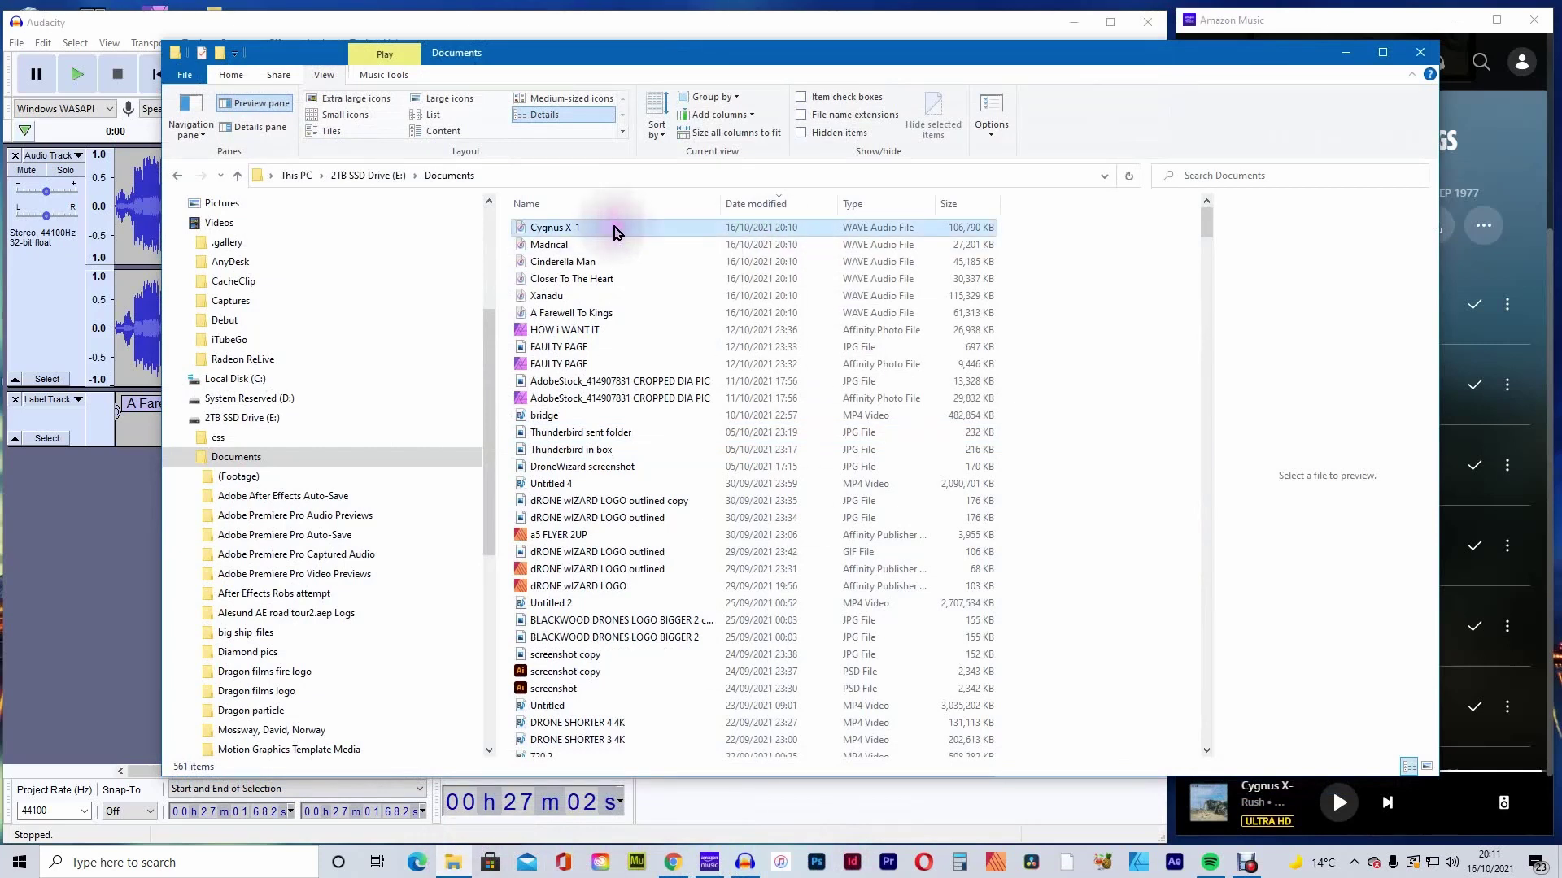
right_click(614, 232)
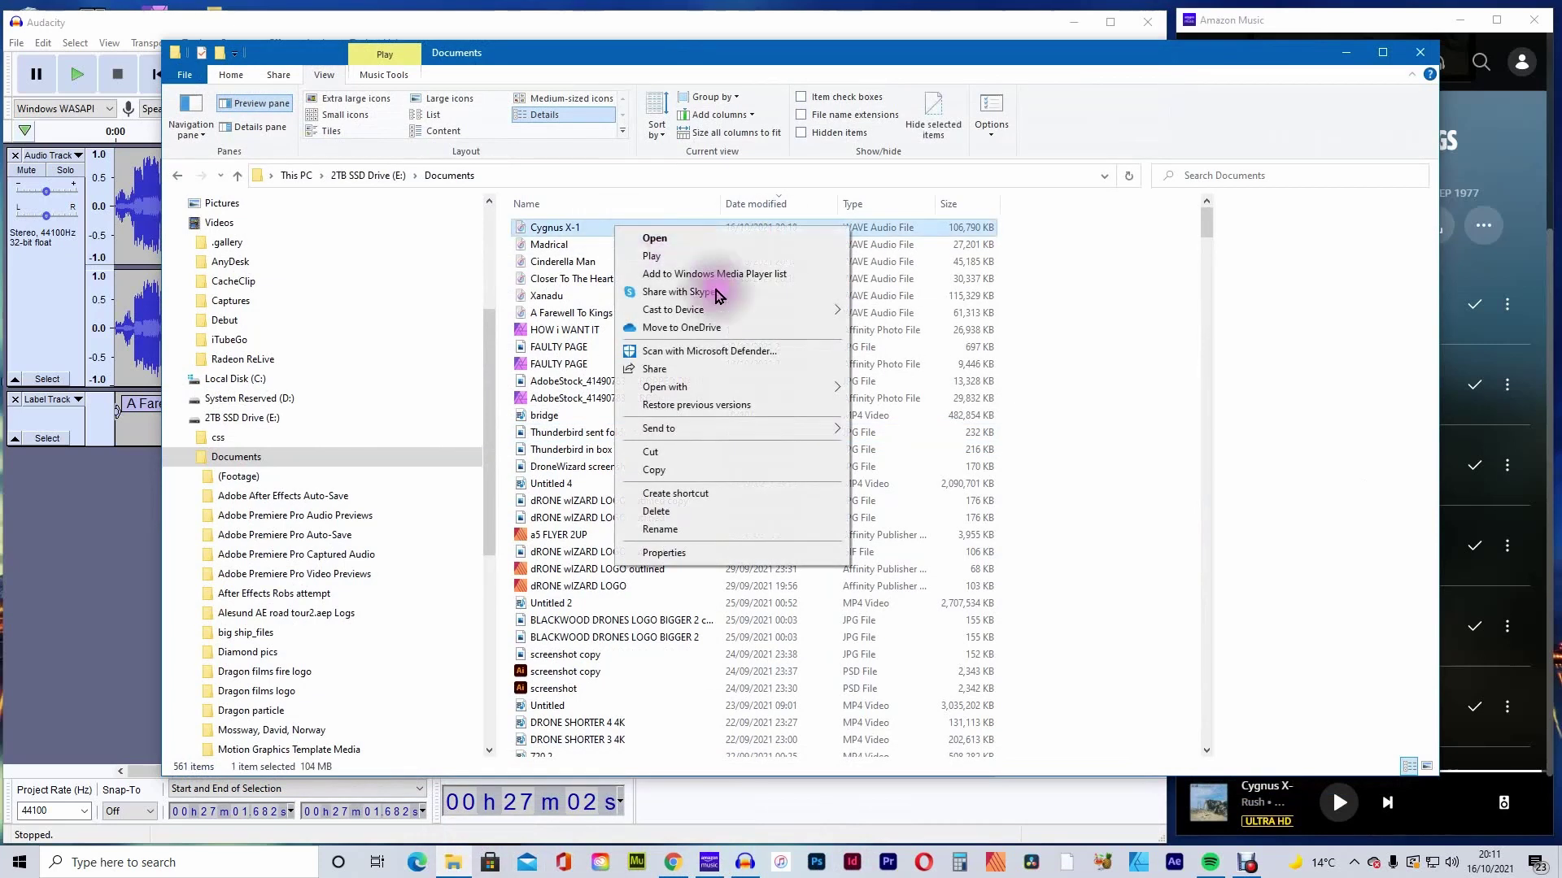
mouse_move(744, 391)
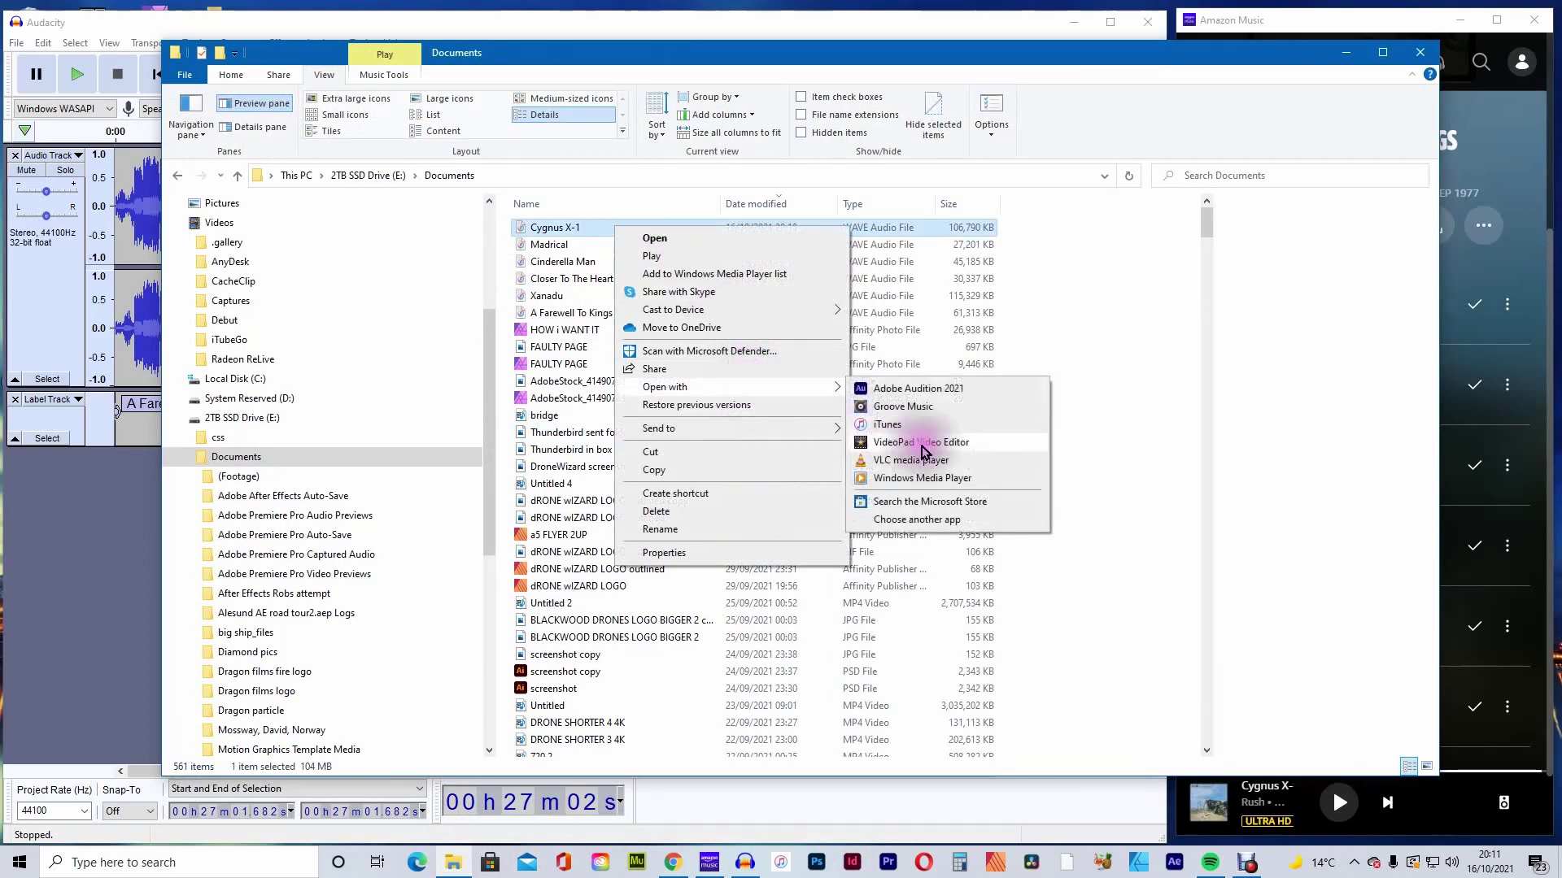
click(931, 425)
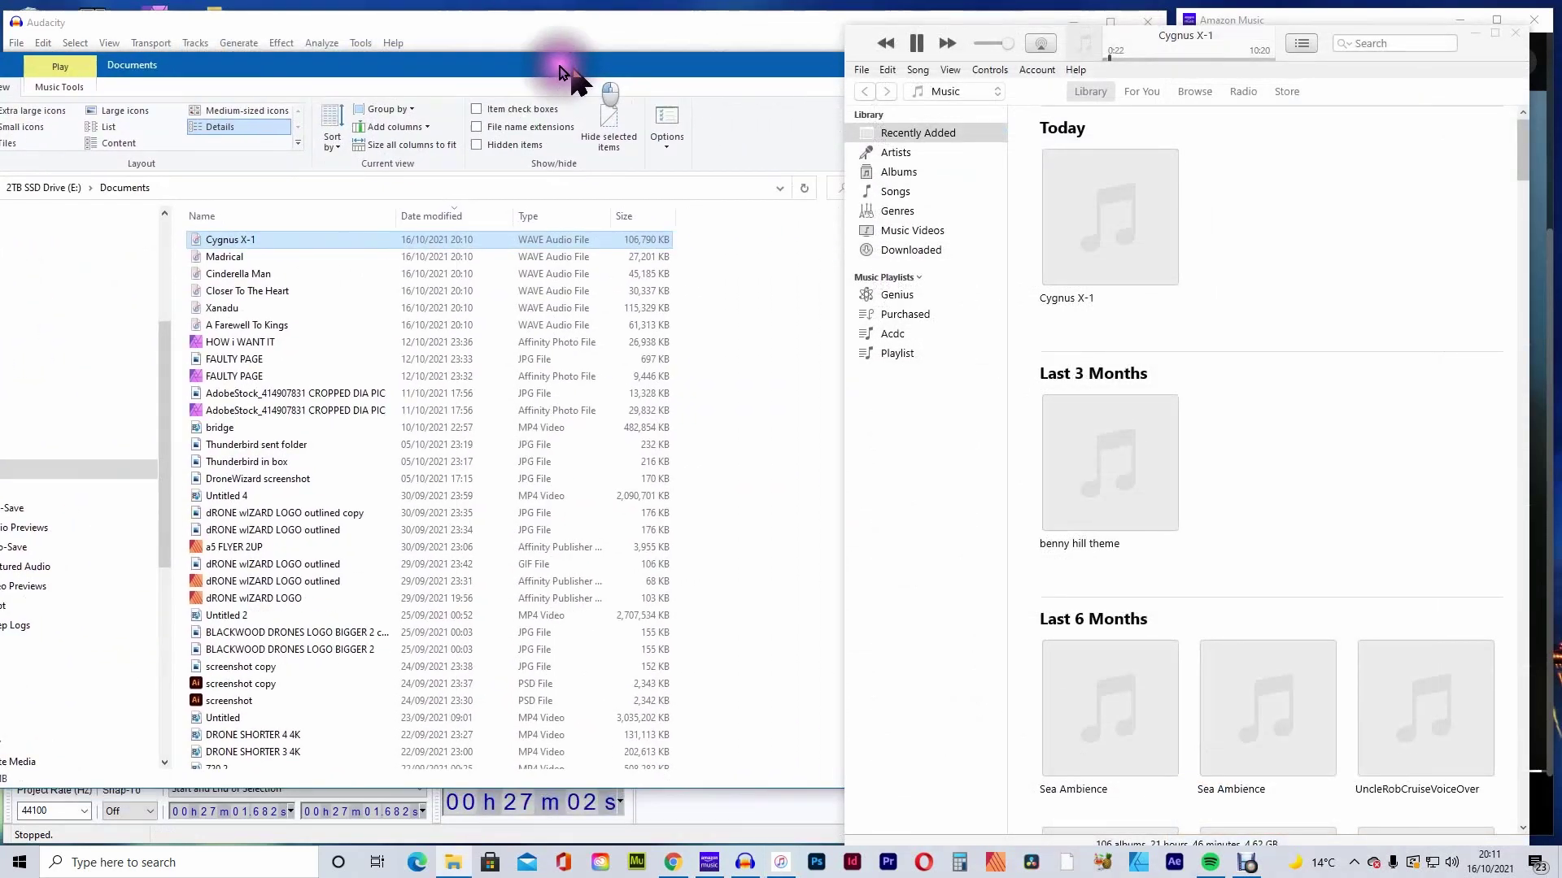
Select the five remaining track files, Madrical through A Farewell To Kings, and open them in iTunes
drag(580, 65, 696, 68)
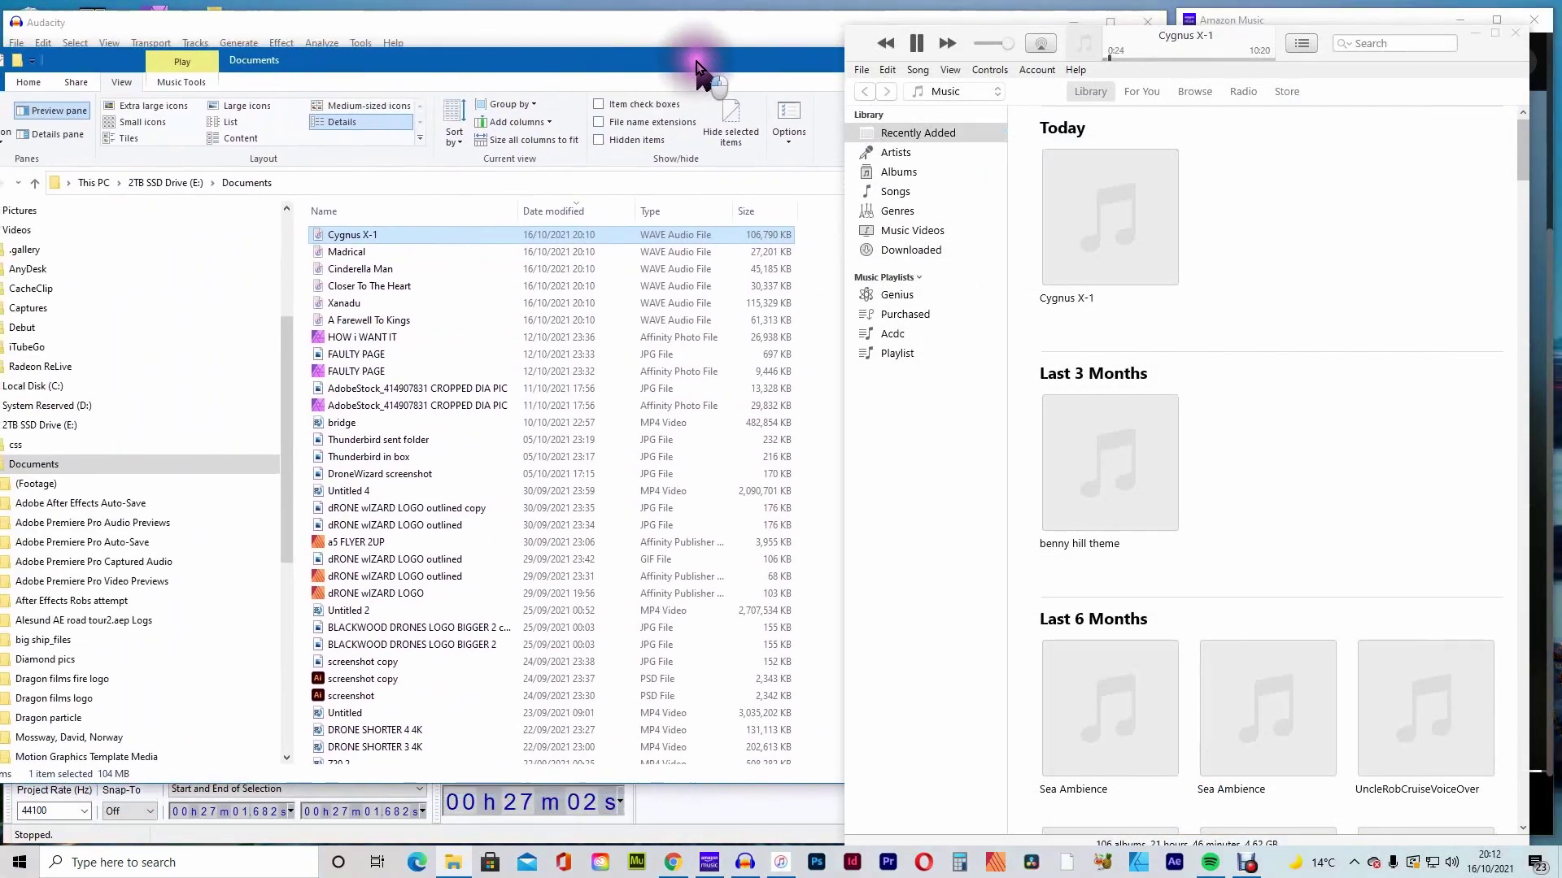
click(375, 254)
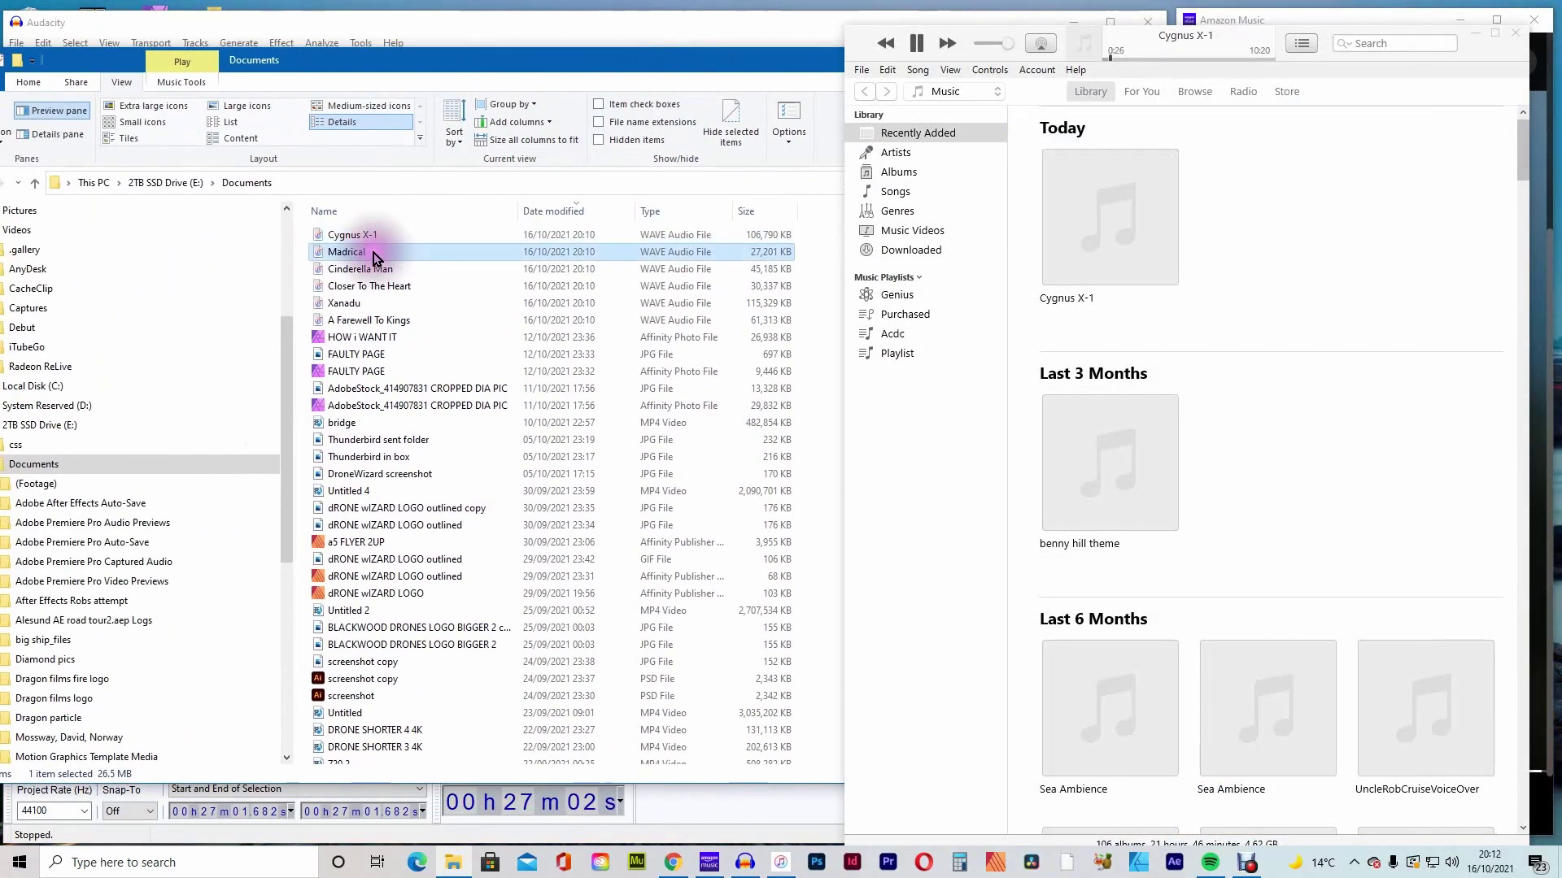
shift+click(407, 325)
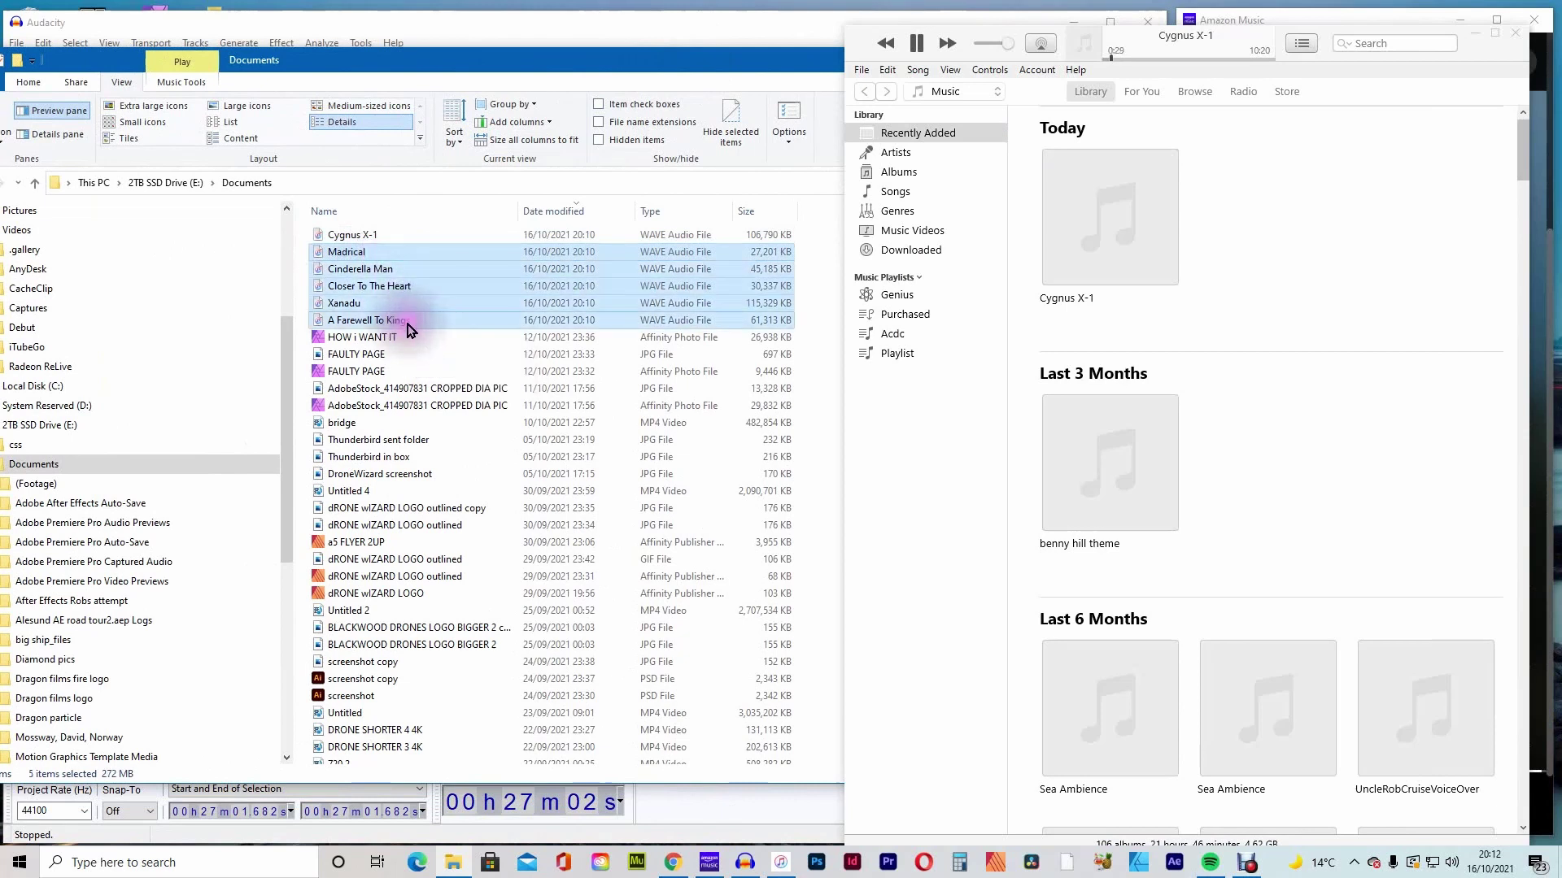
right_click(408, 328)
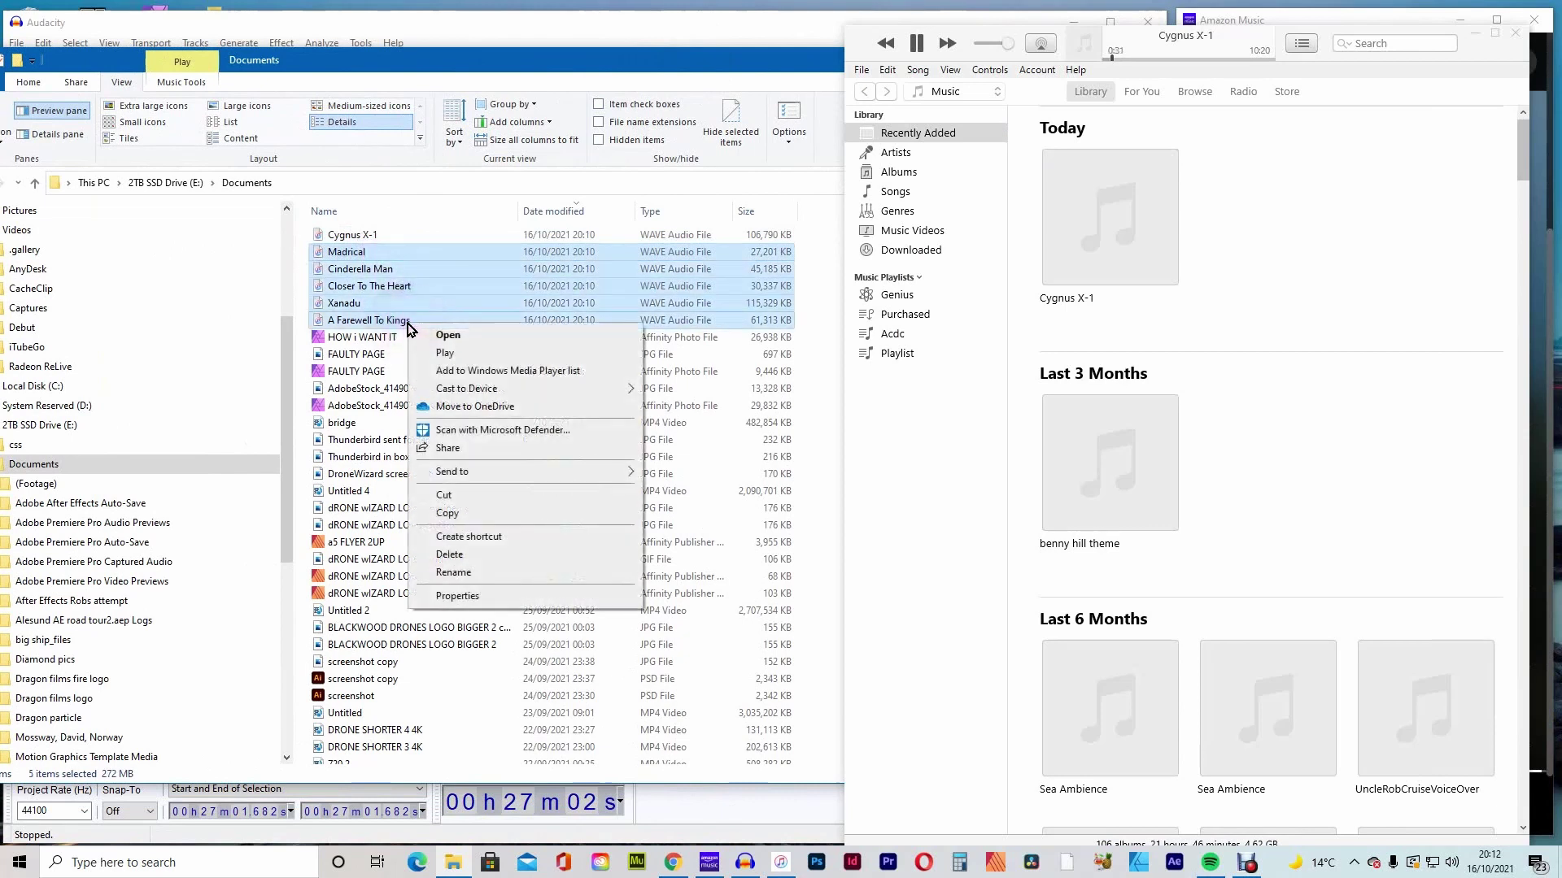
click(507, 340)
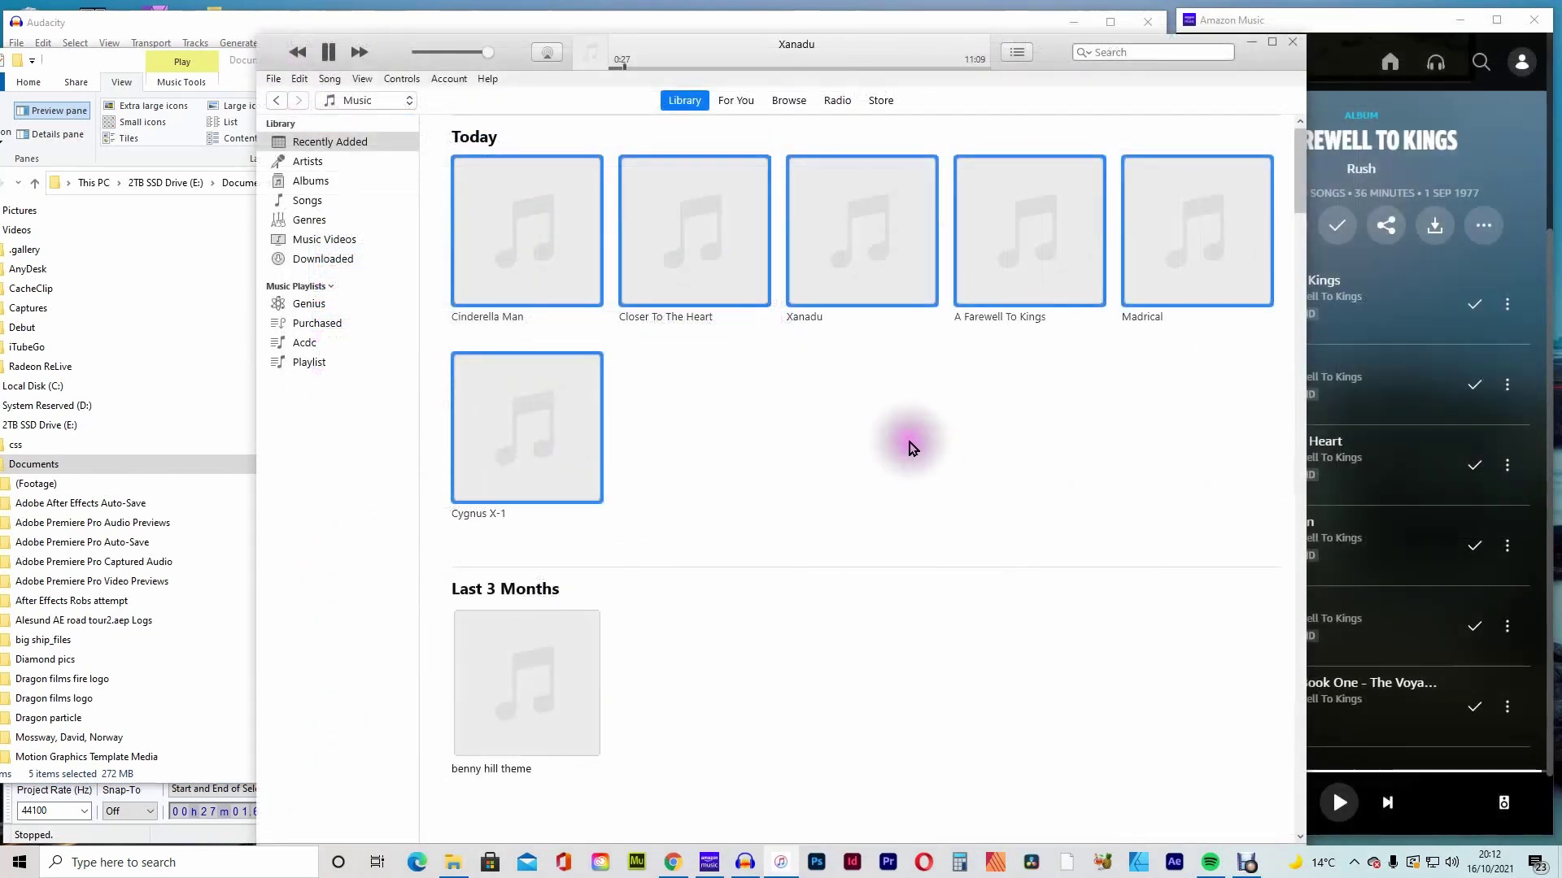
Create a new playlist from File > New and name it 'Rush, Album'
click(271, 79)
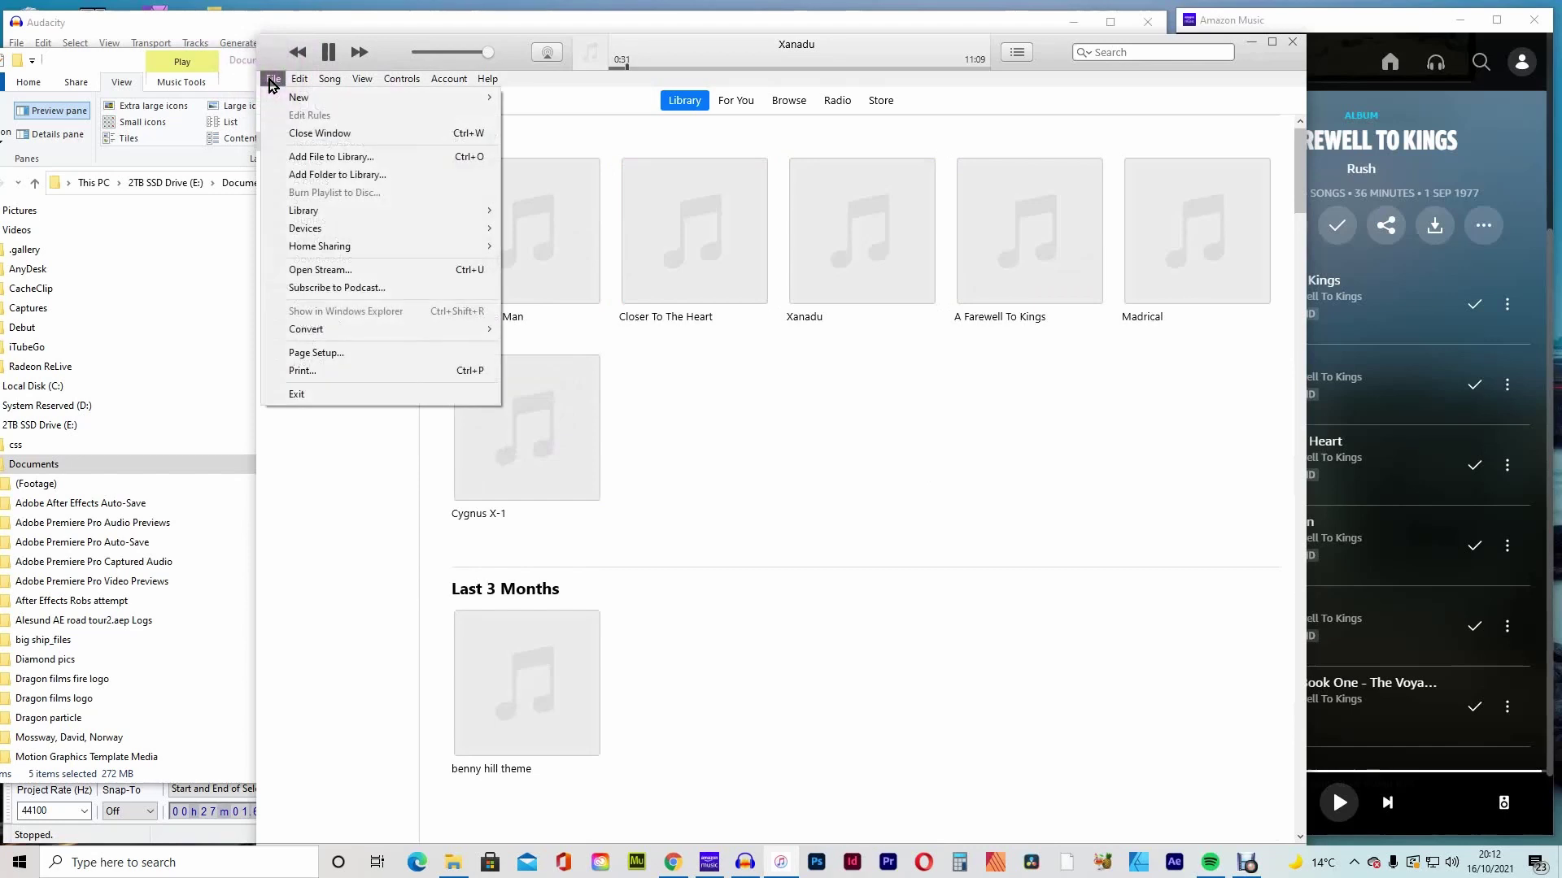
mouse_move(288, 98)
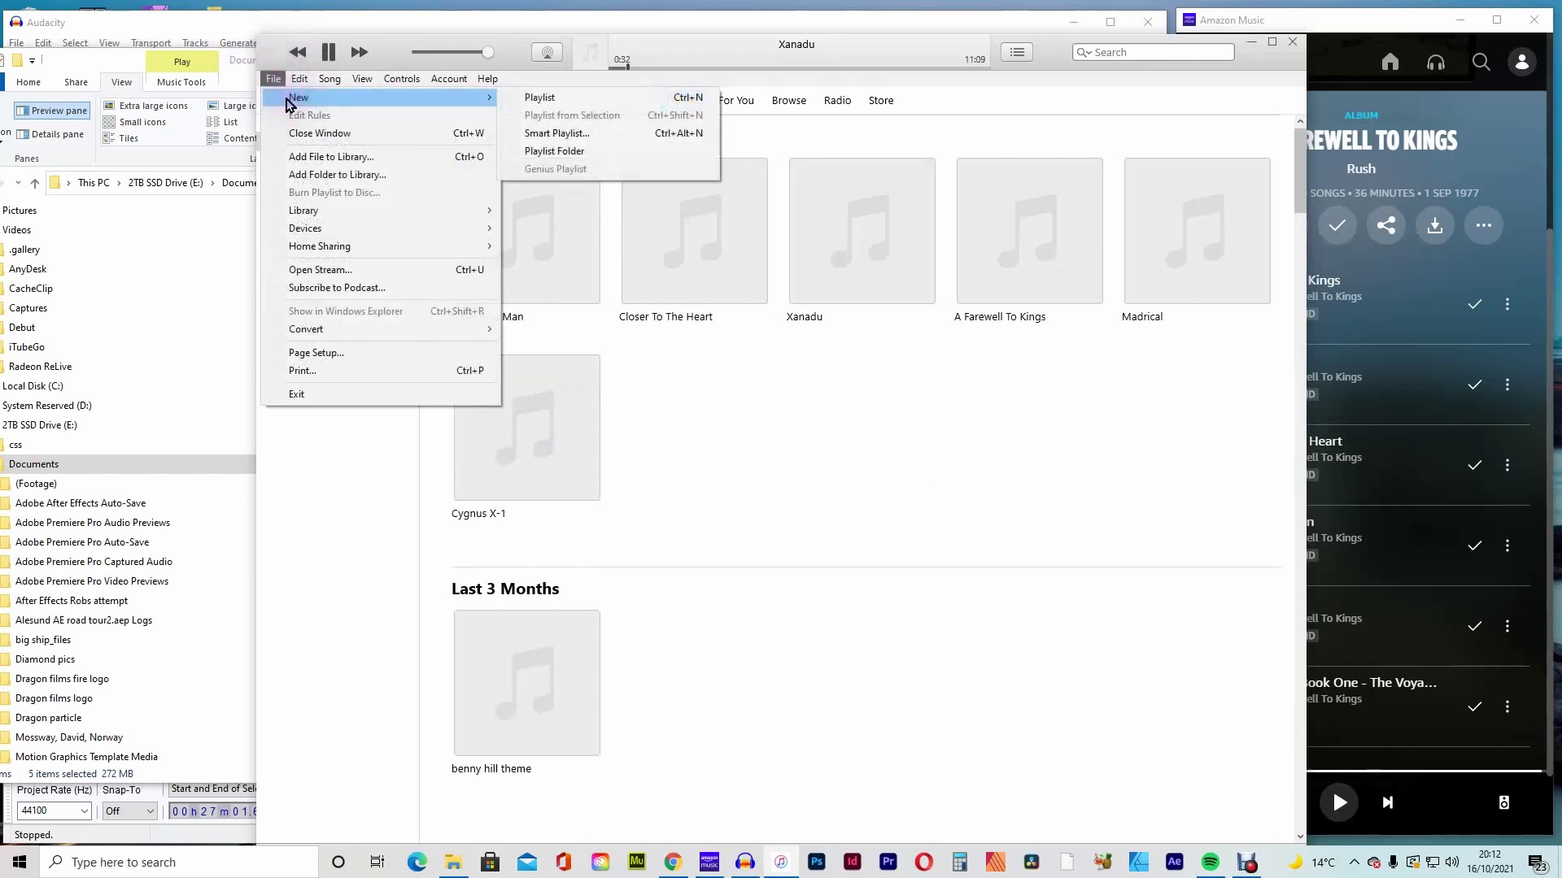
click(538, 98)
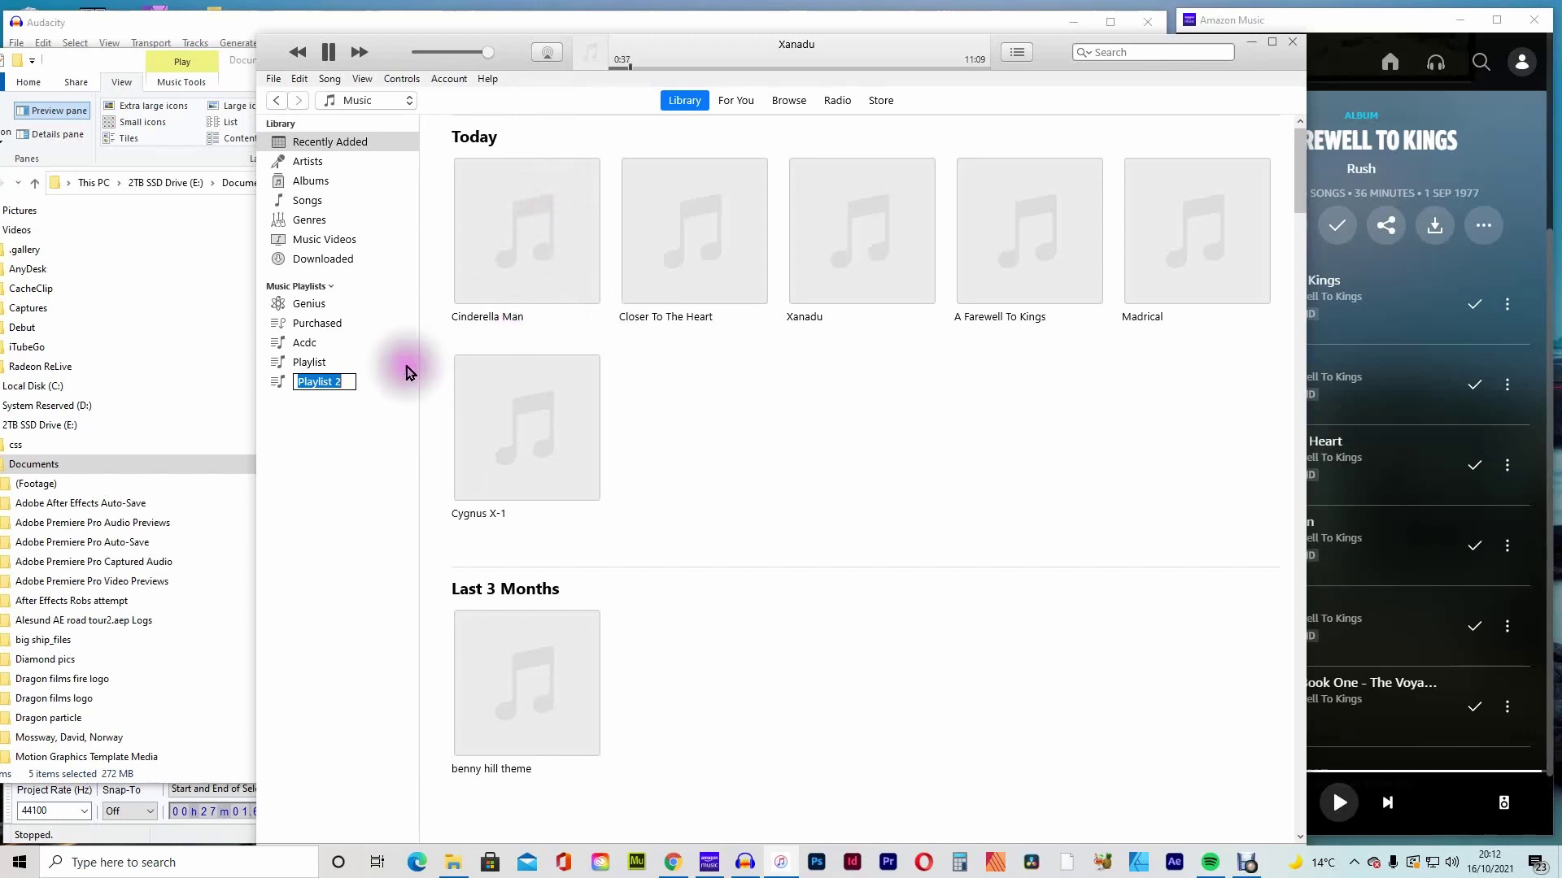
text(R)
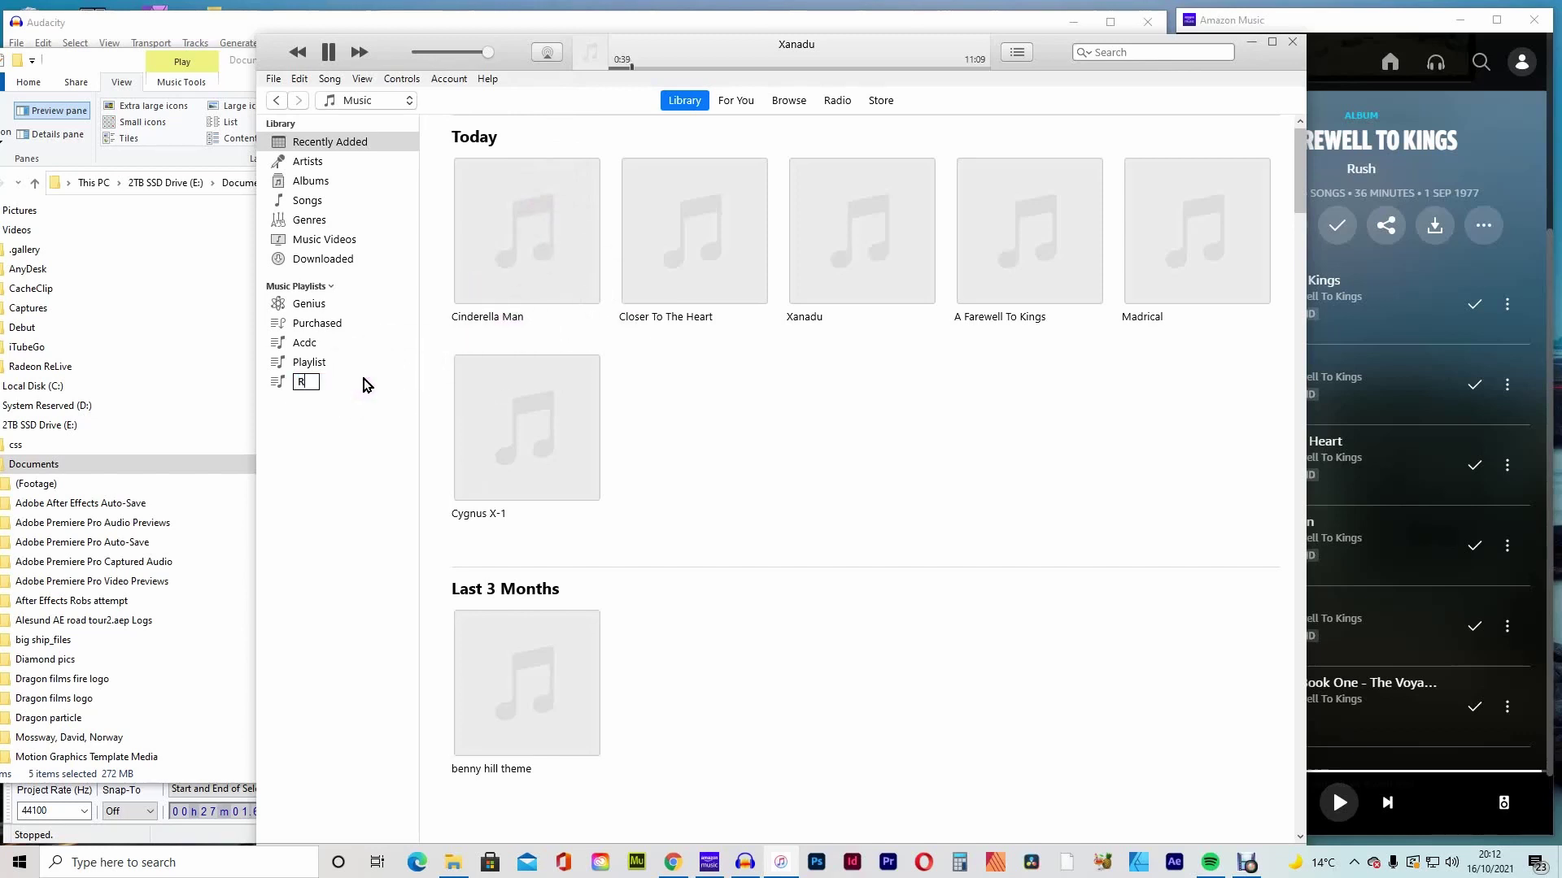
text(ush)
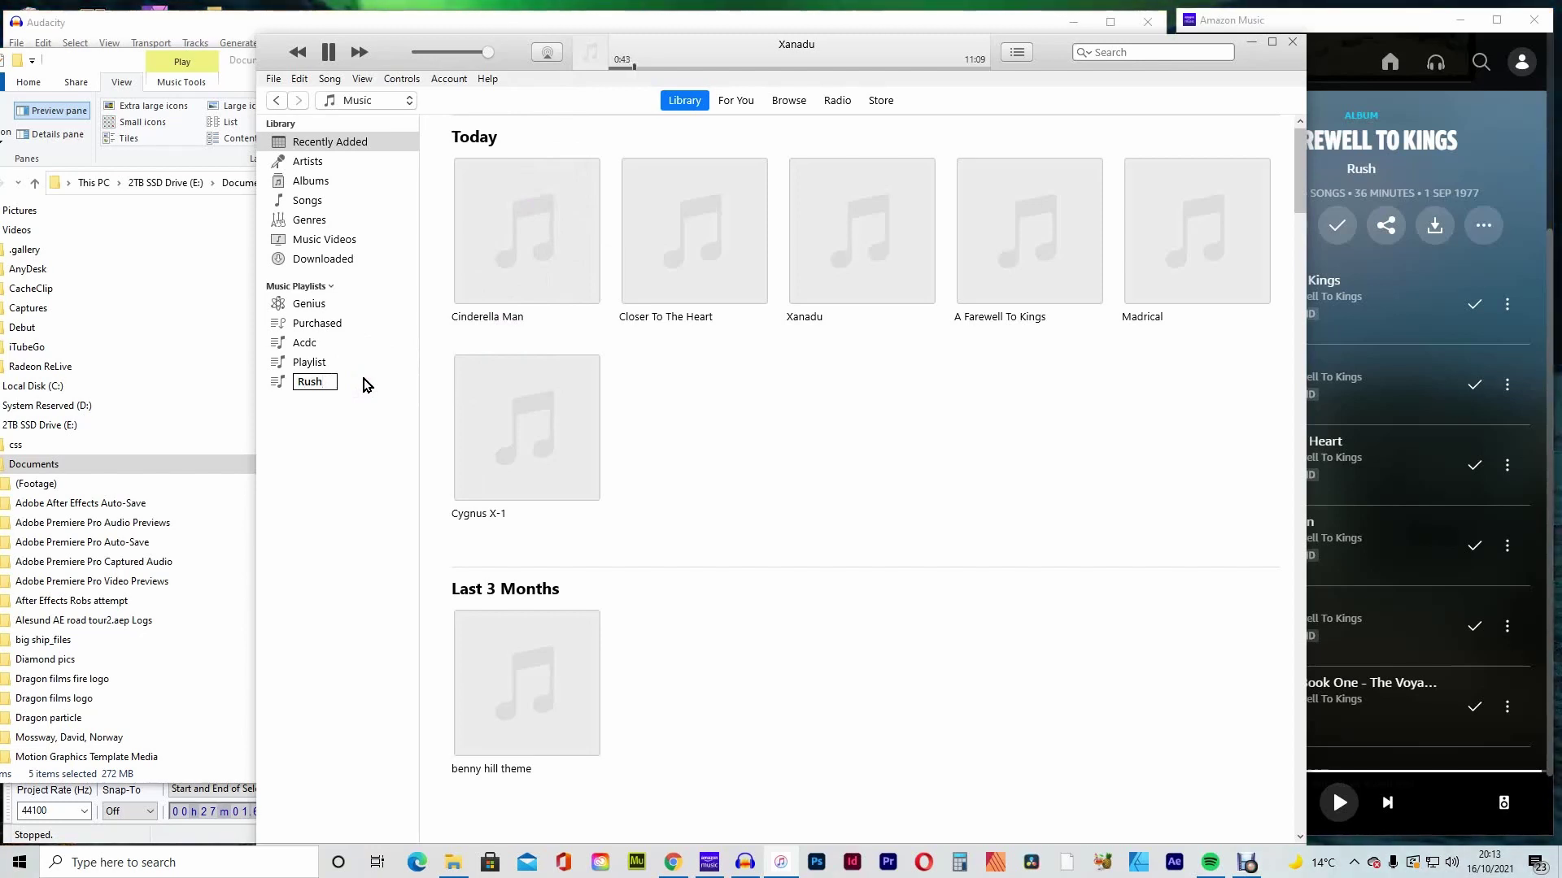
text(, Album)
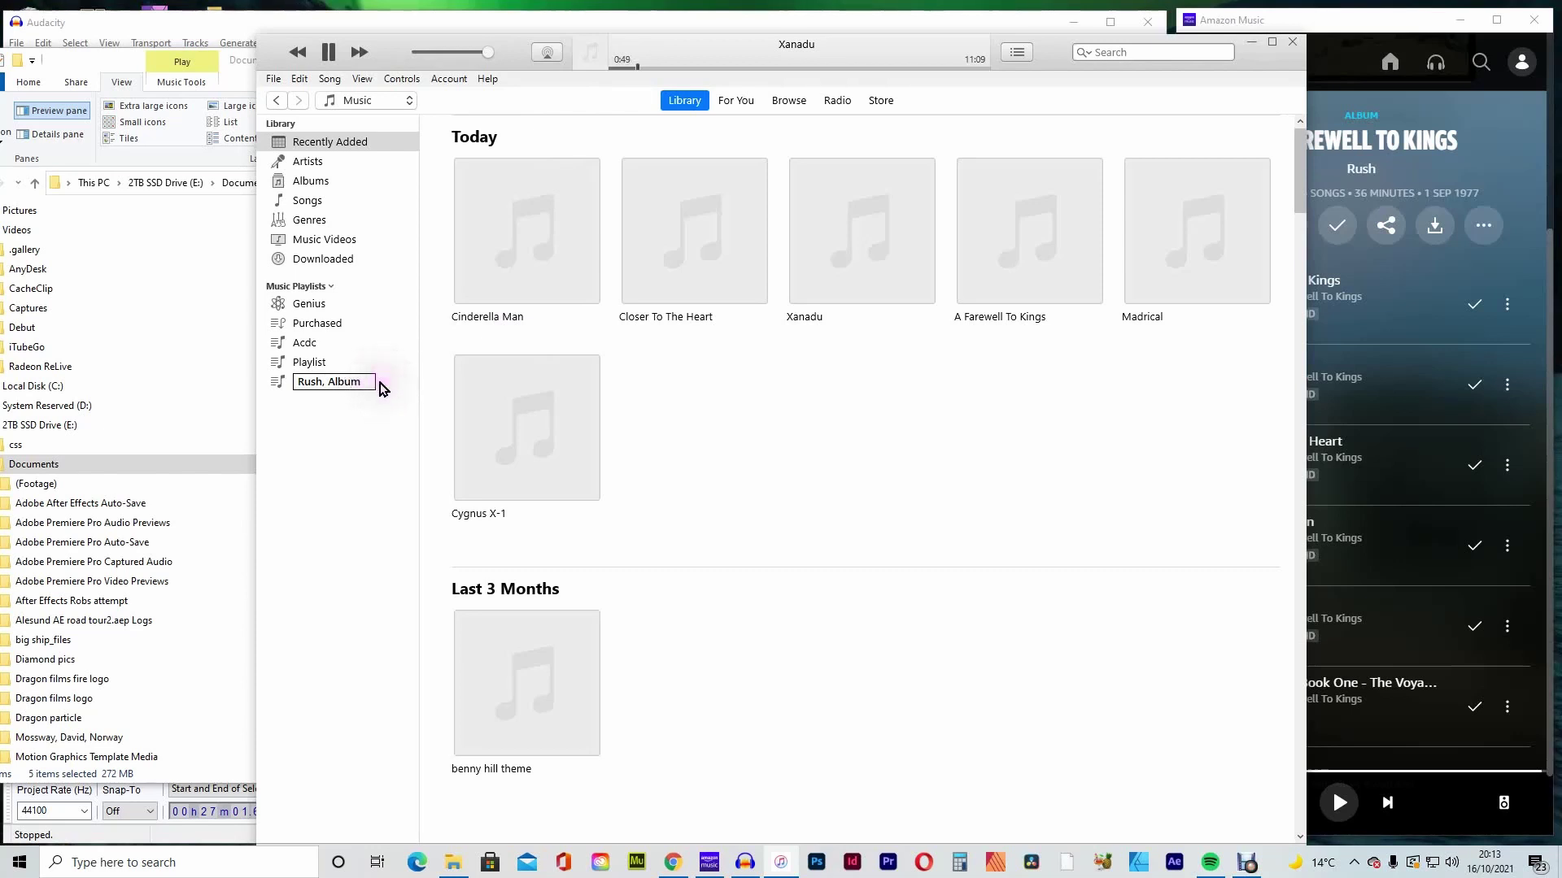
click(382, 388)
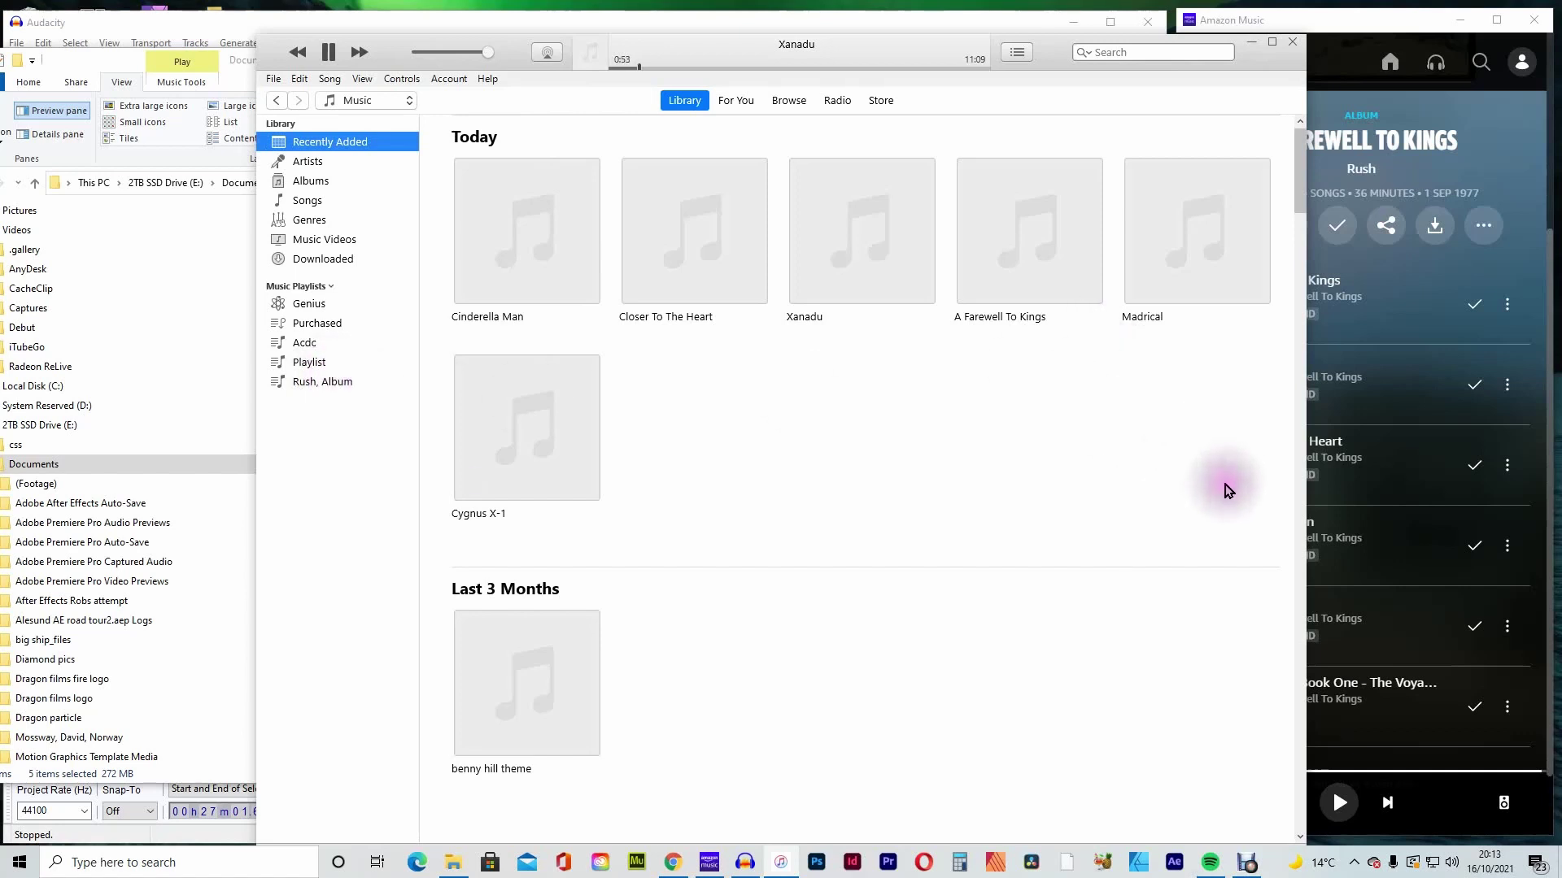
Drag the six Recently Added tracks, Cinderella Man to Cygnus X-1, into the Rush, Album playlist
drag(1207, 493, 348, 384)
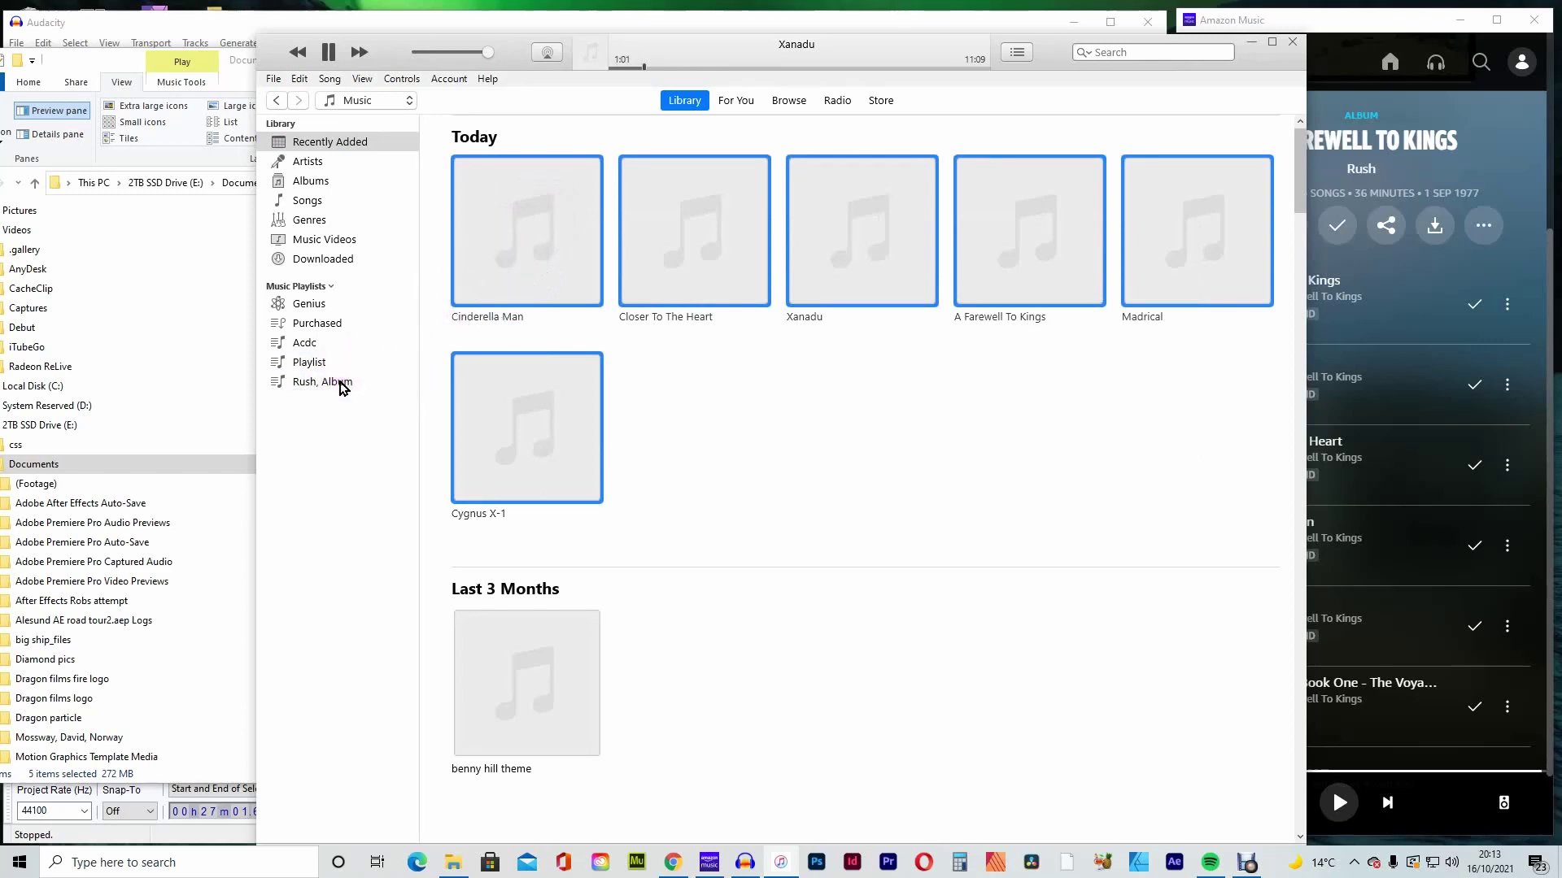
click(342, 384)
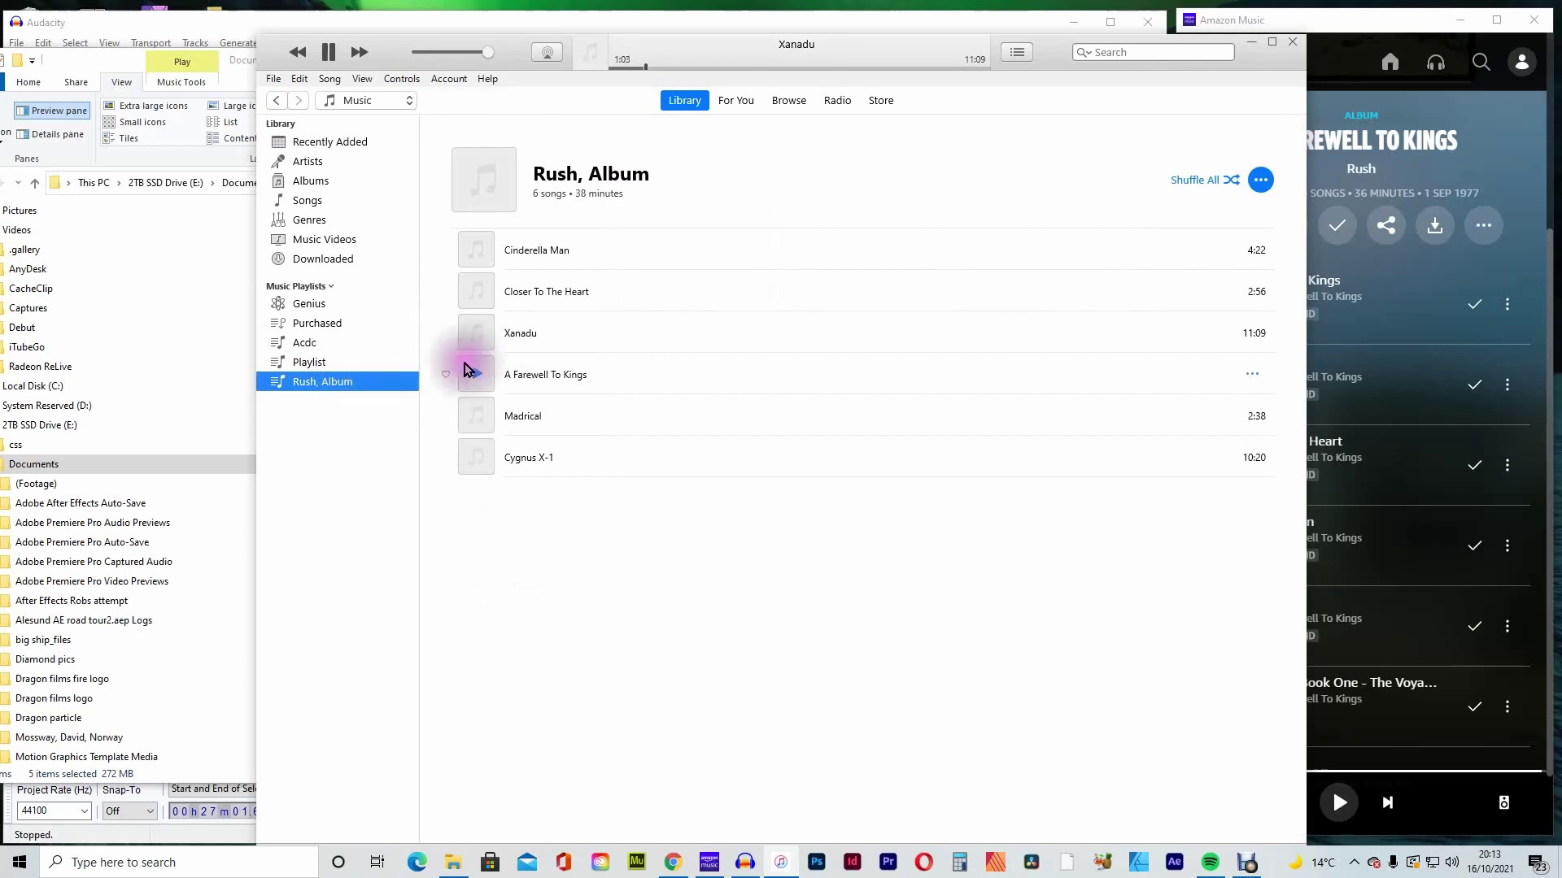
click(341, 384)
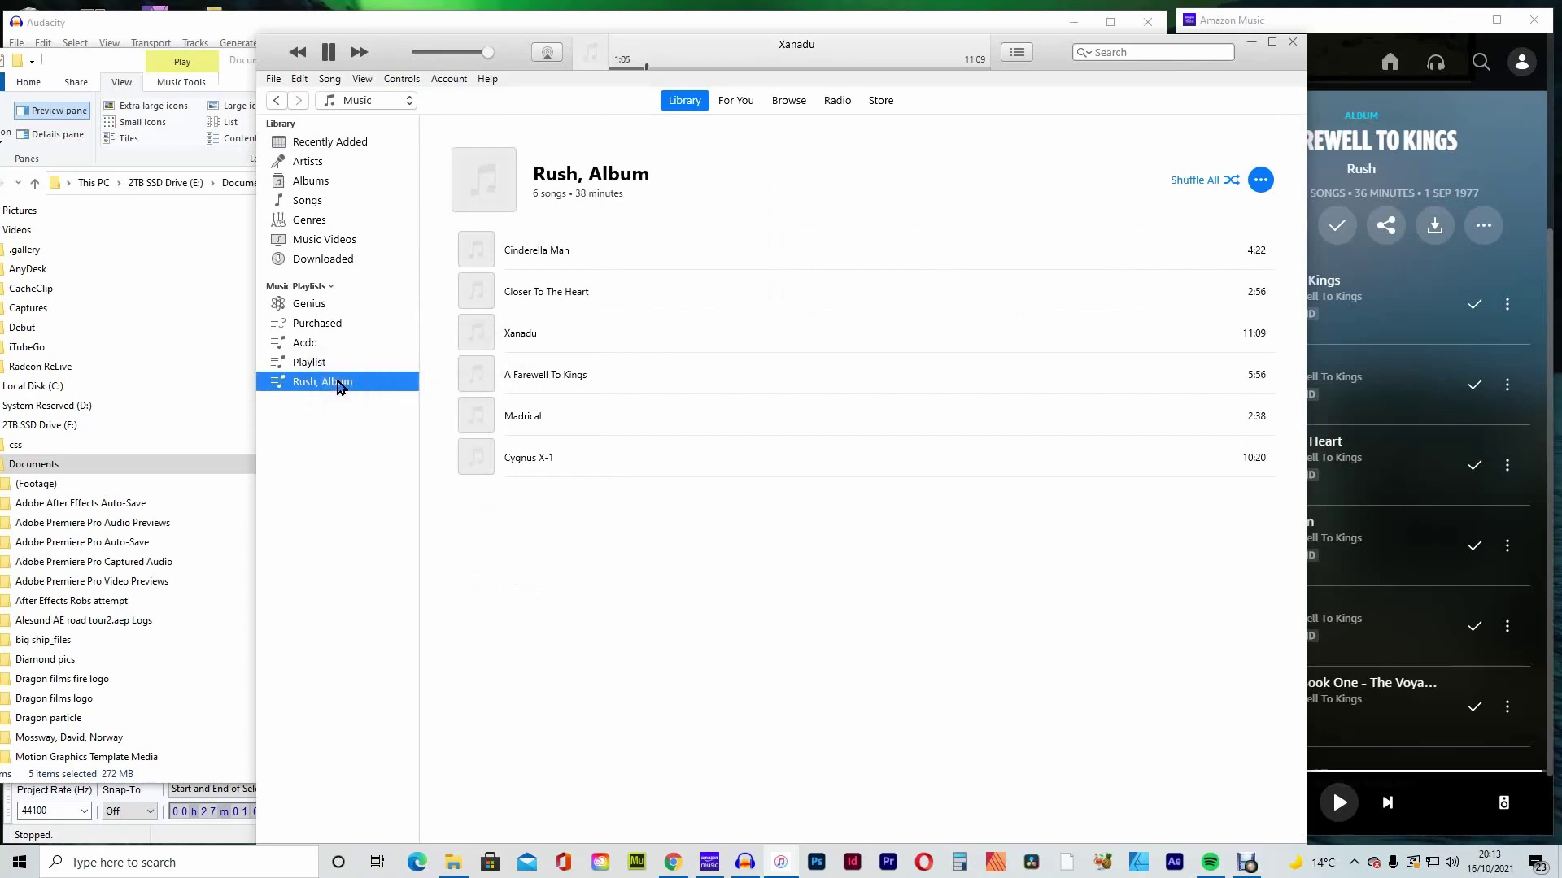
right_click(340, 385)
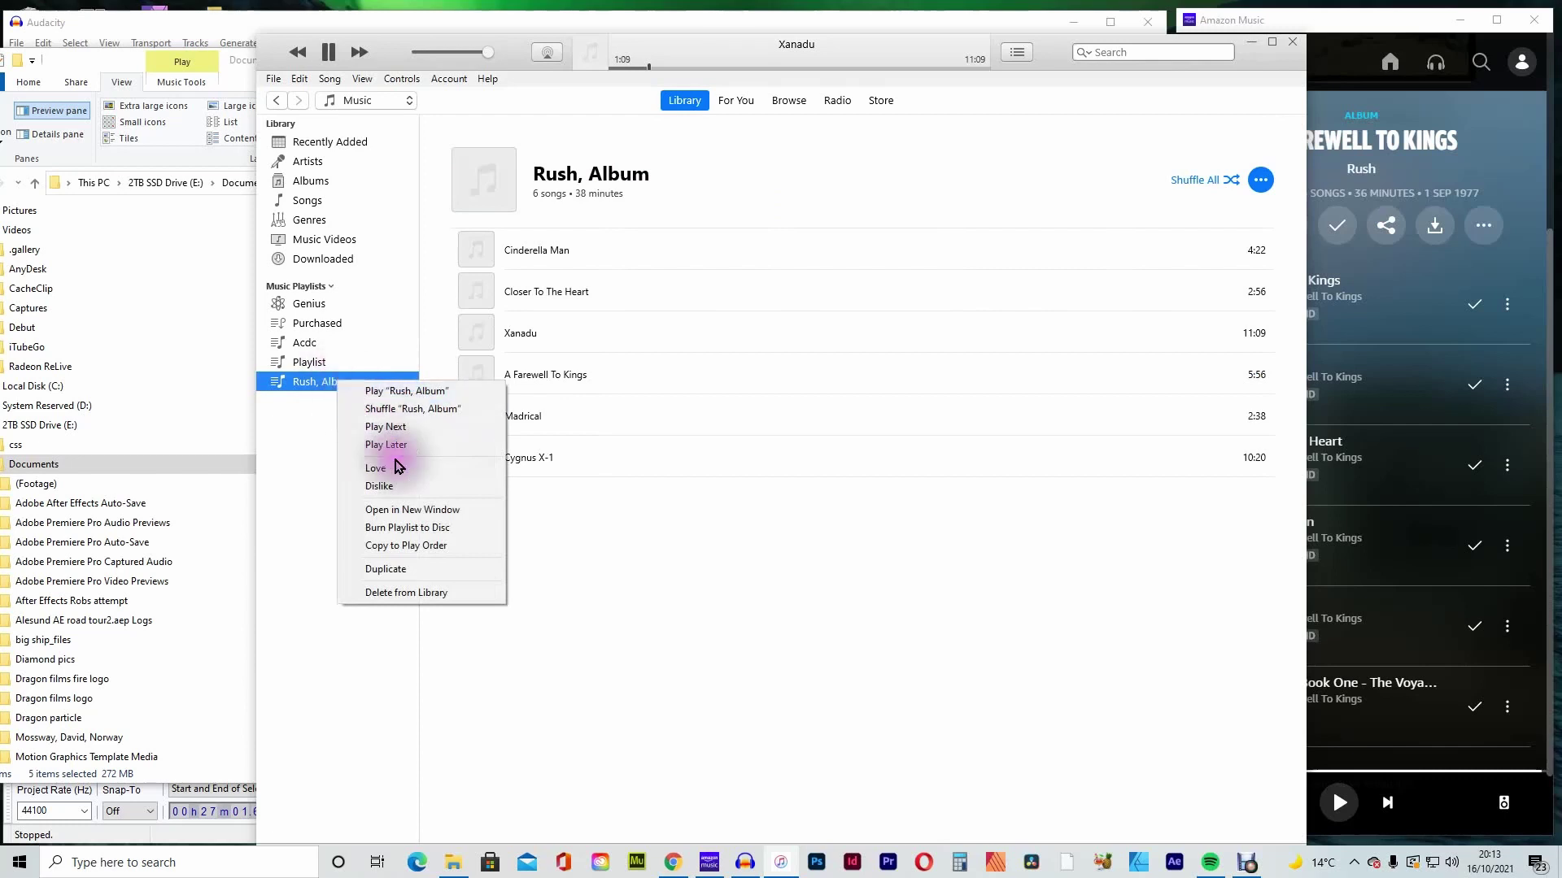
Burn the Rush, Album playlist to disc with the format kept as Audio CD
click(439, 528)
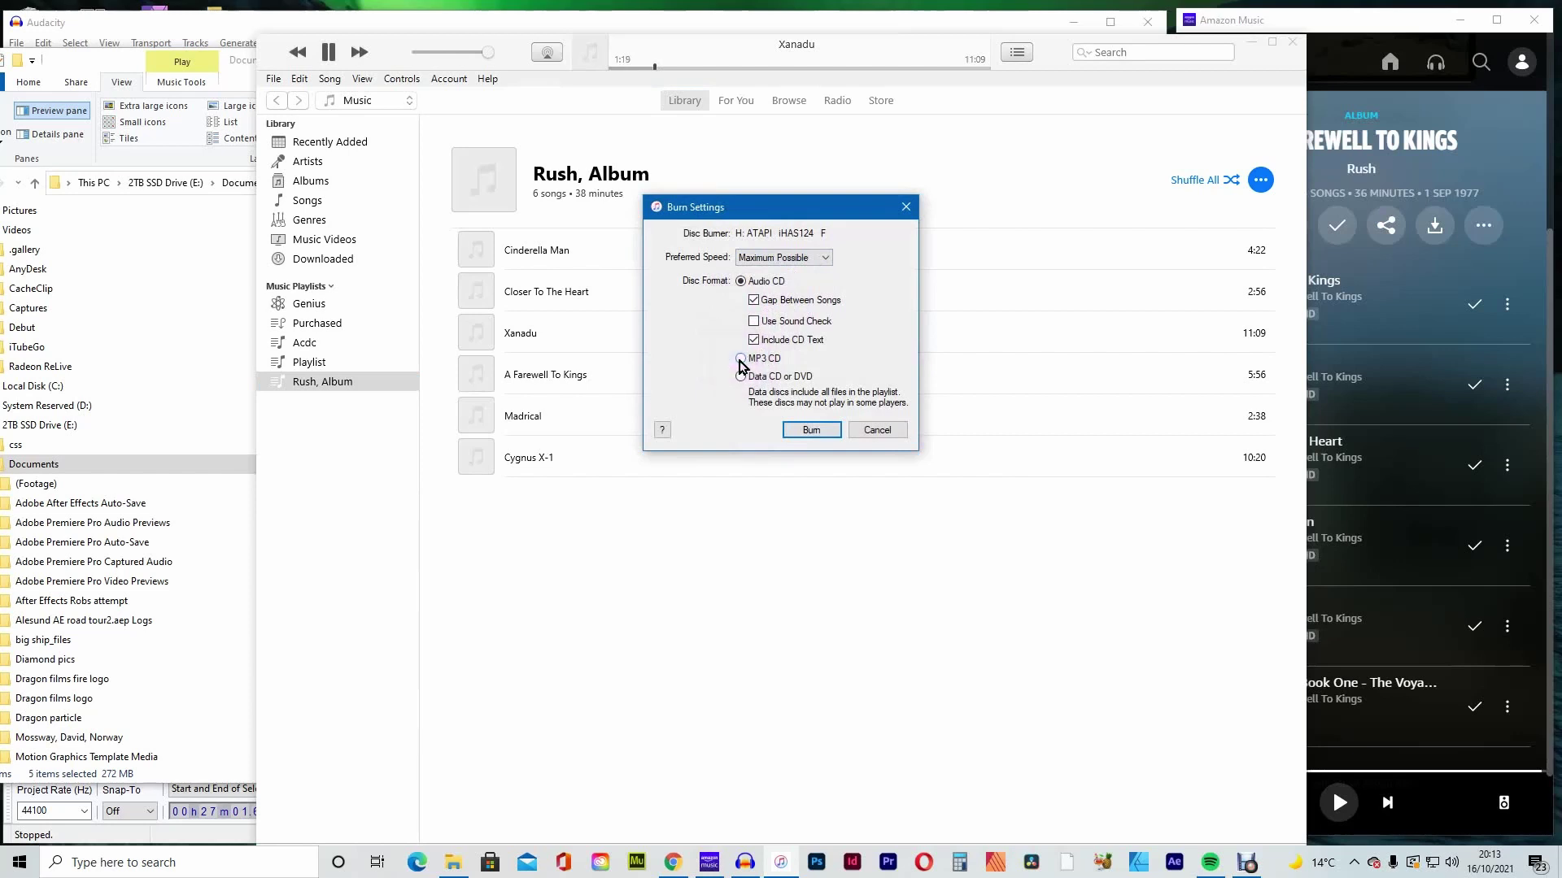
click(740, 359)
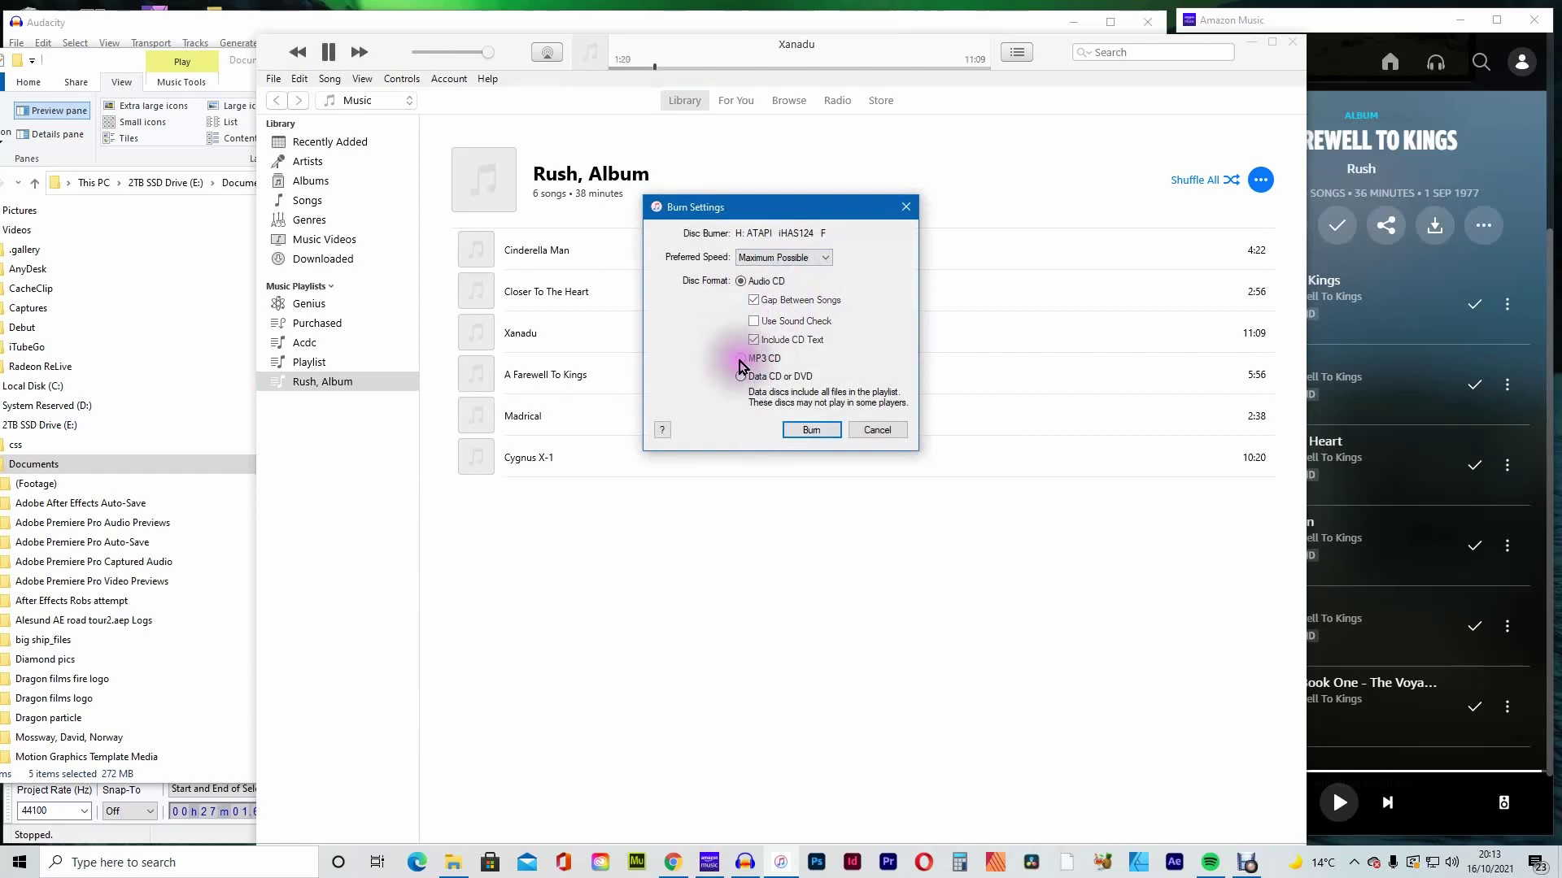
click(741, 282)
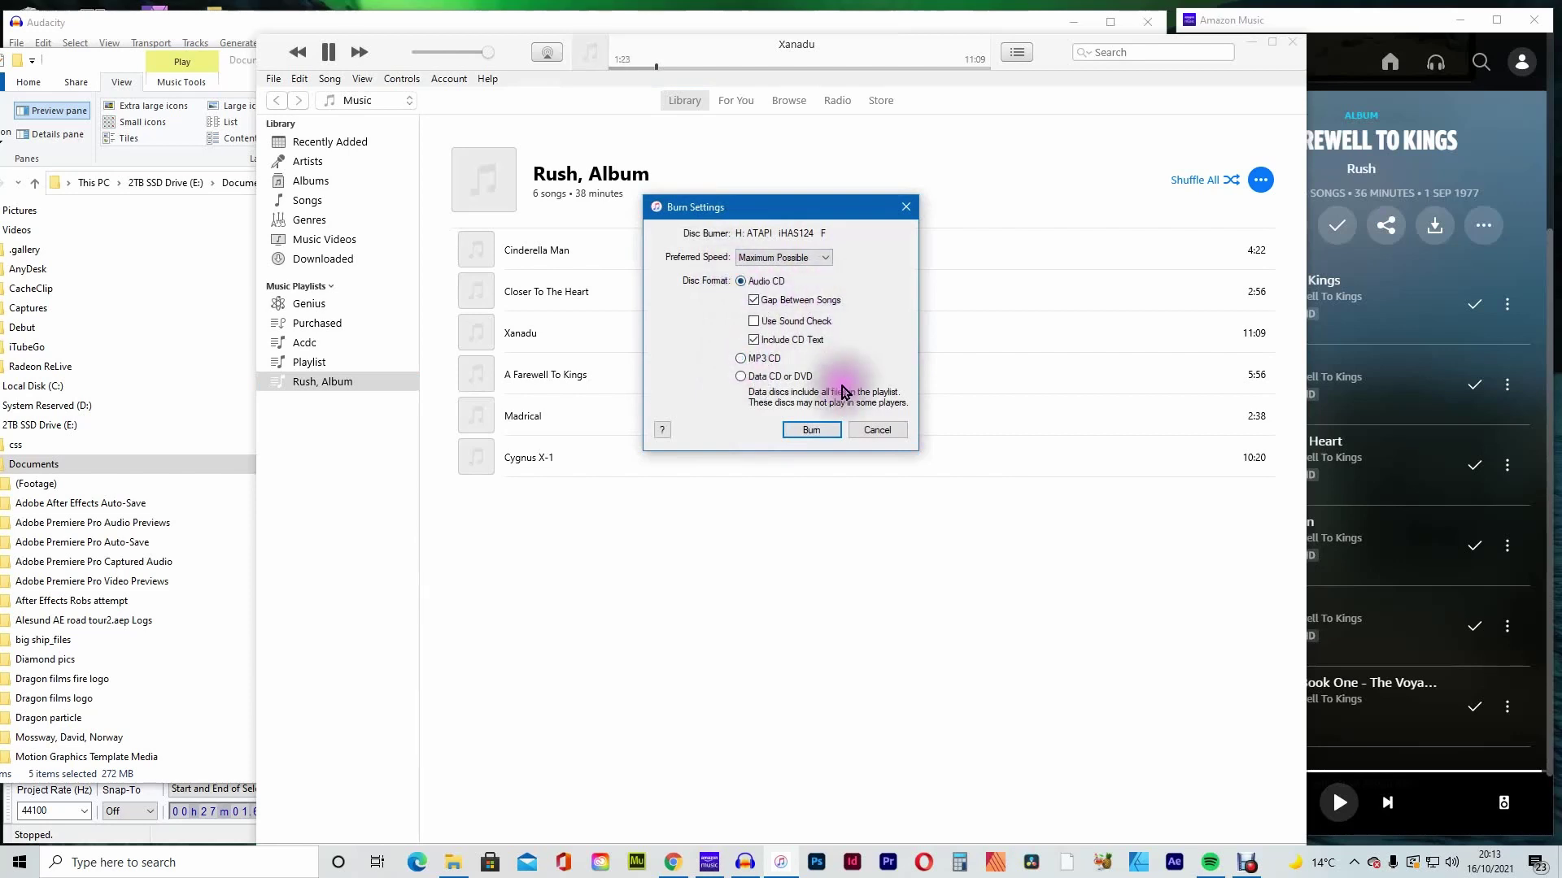
click(812, 431)
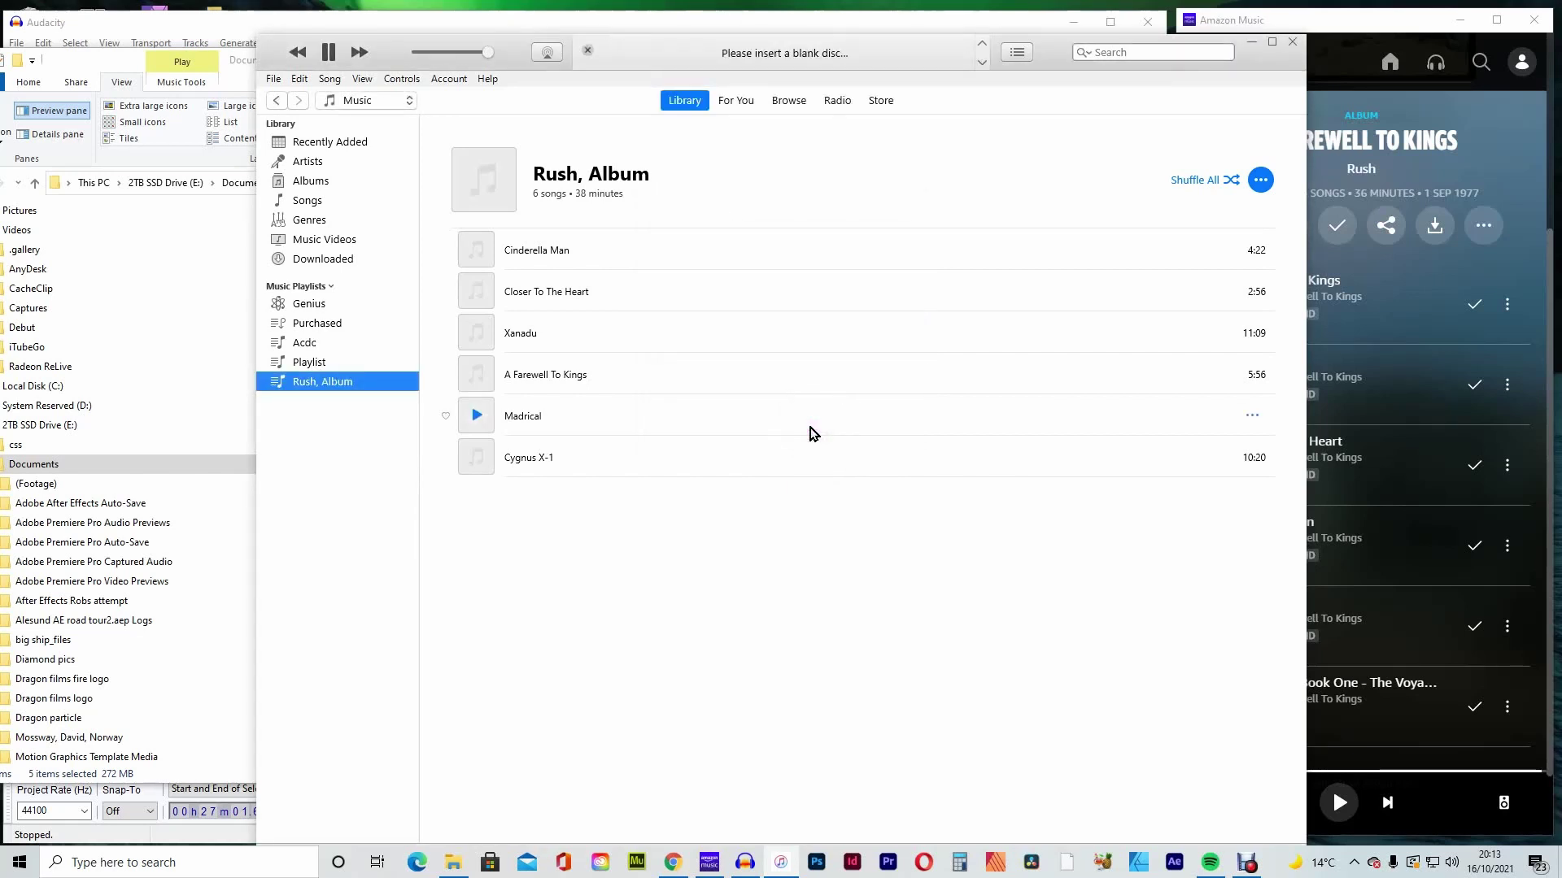